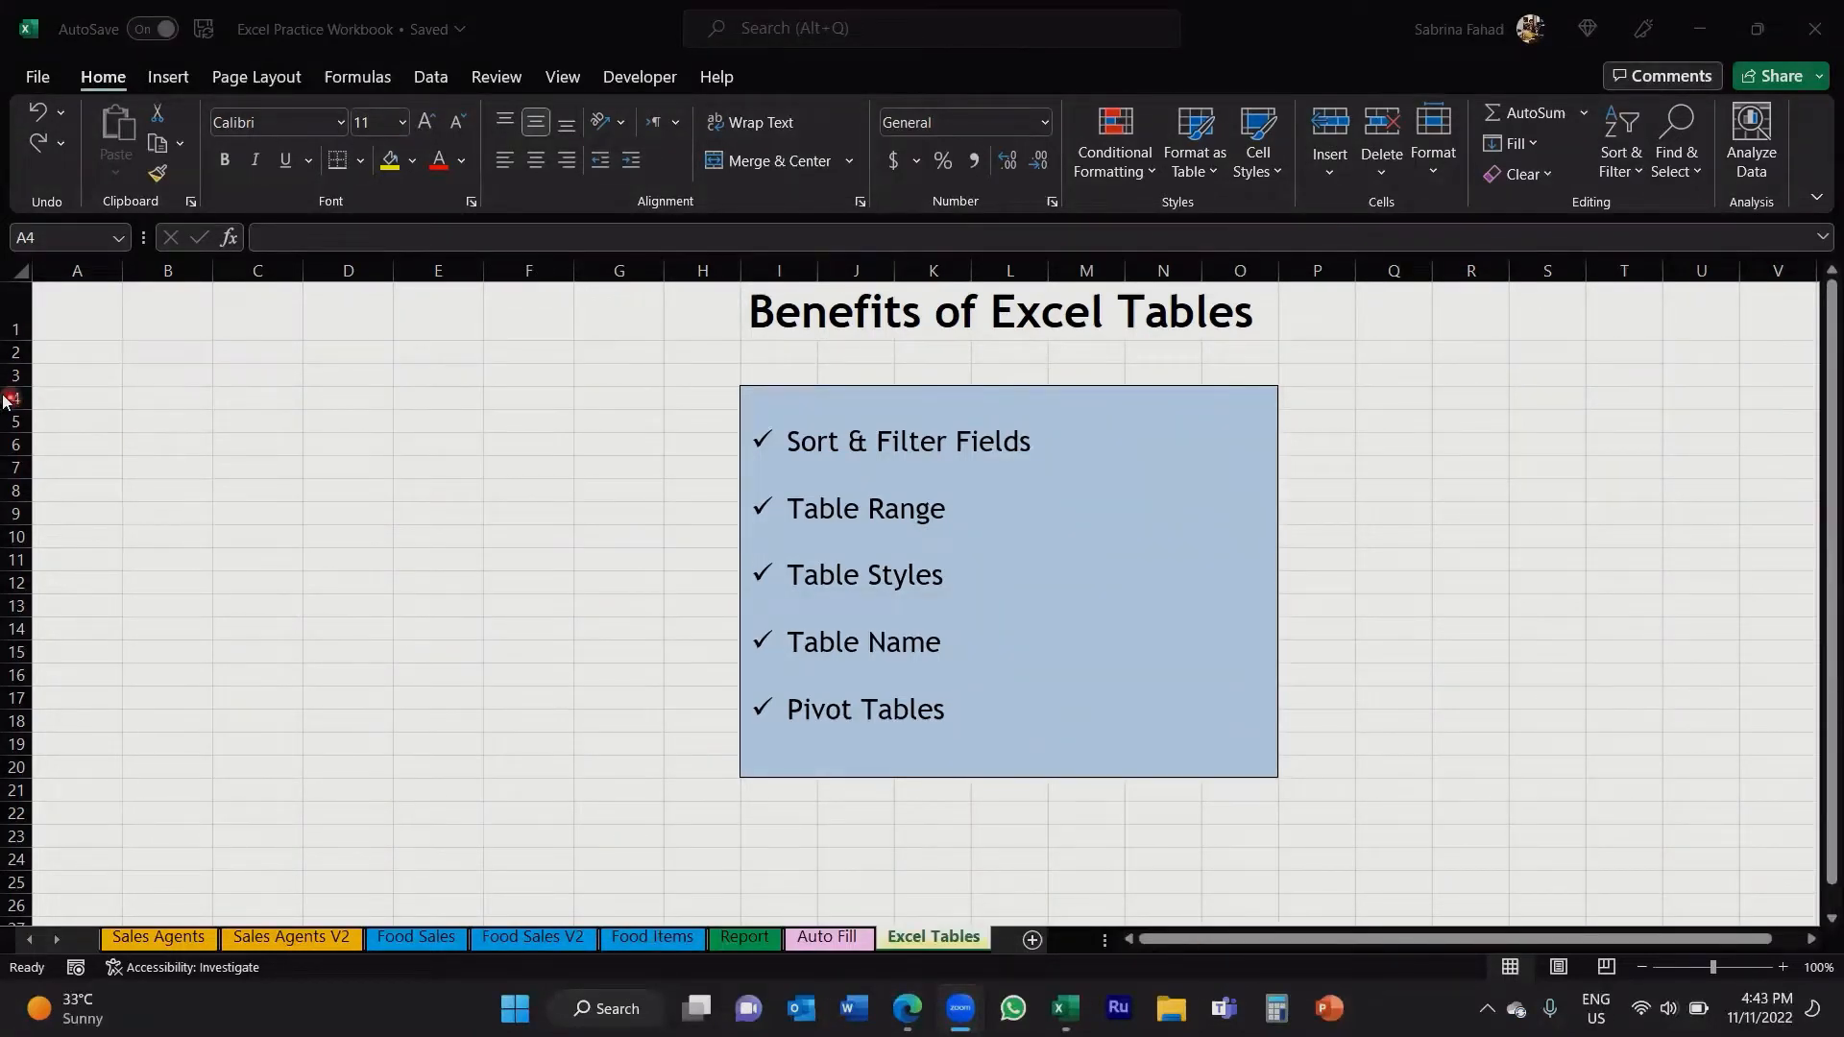
Step: Create a table with headers from the blank range A4:E5 on the Excel Tables sheet
left_click(98, 402)
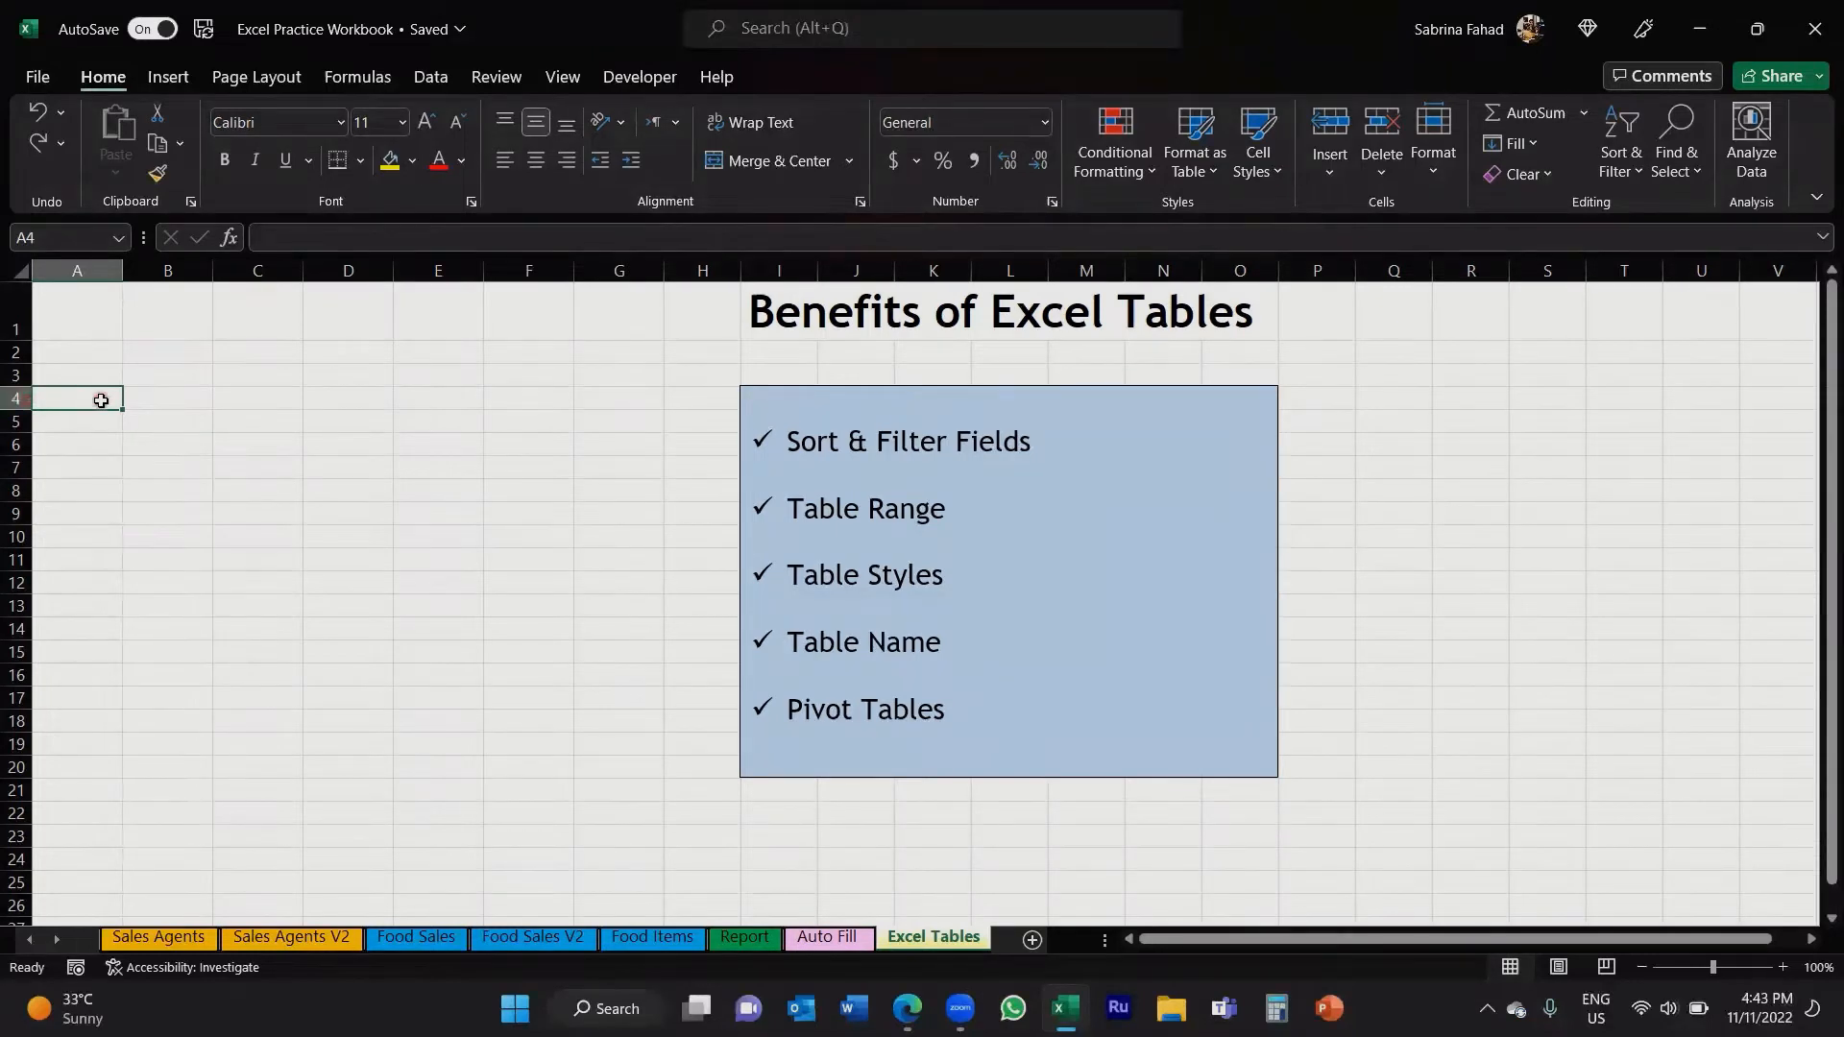
left_click_drag(101, 401, 471, 407)
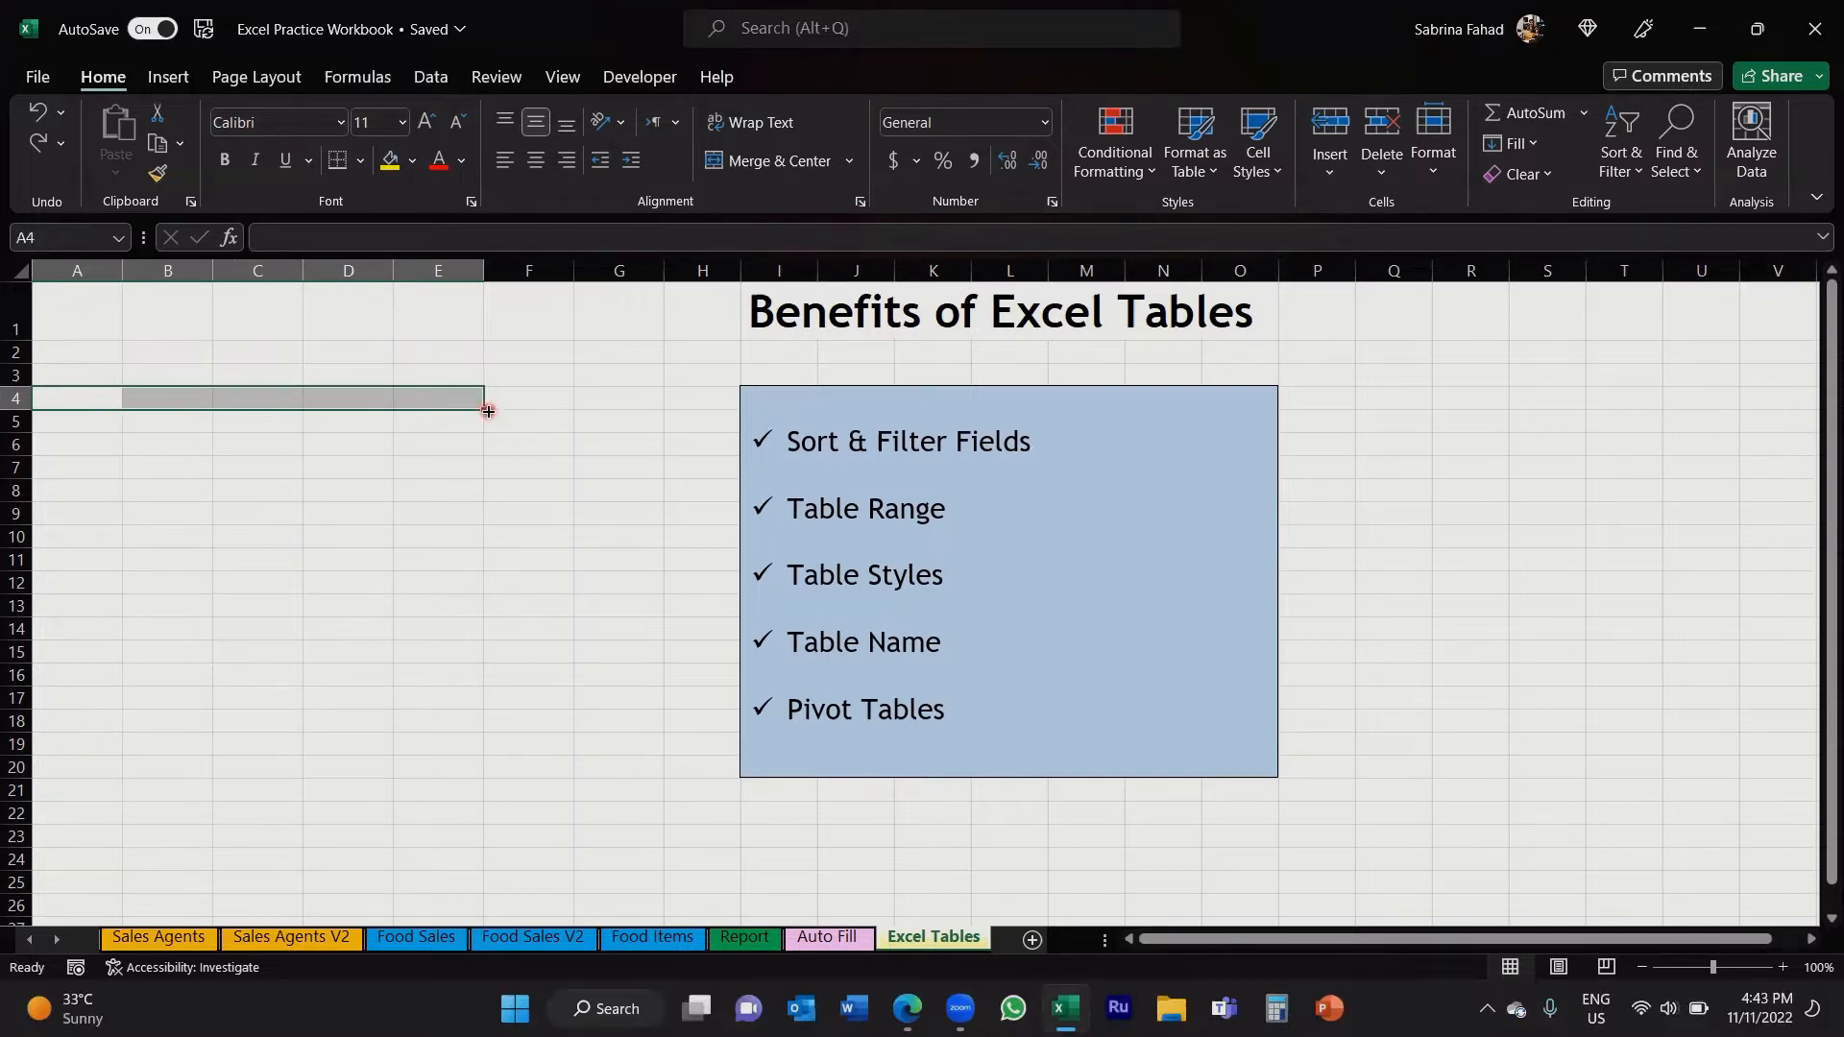
left_click_drag(488, 411, 486, 433)
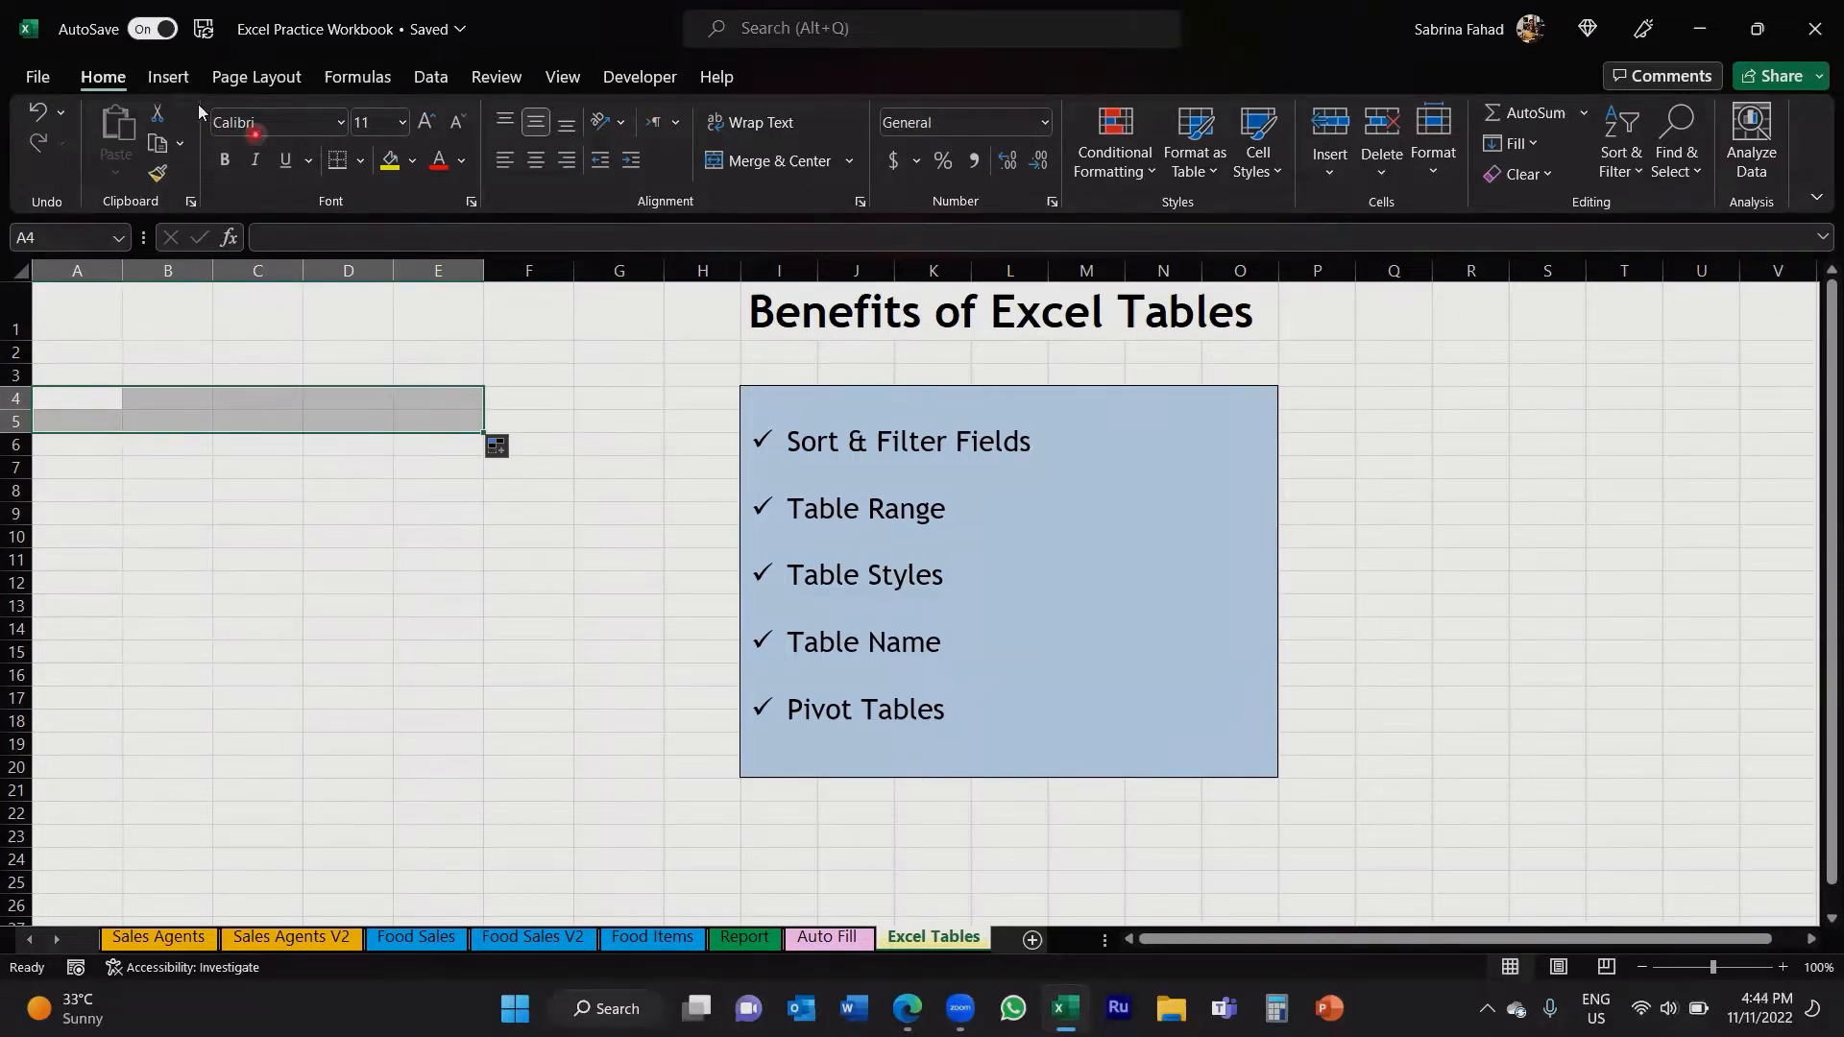
left_click(167, 87)
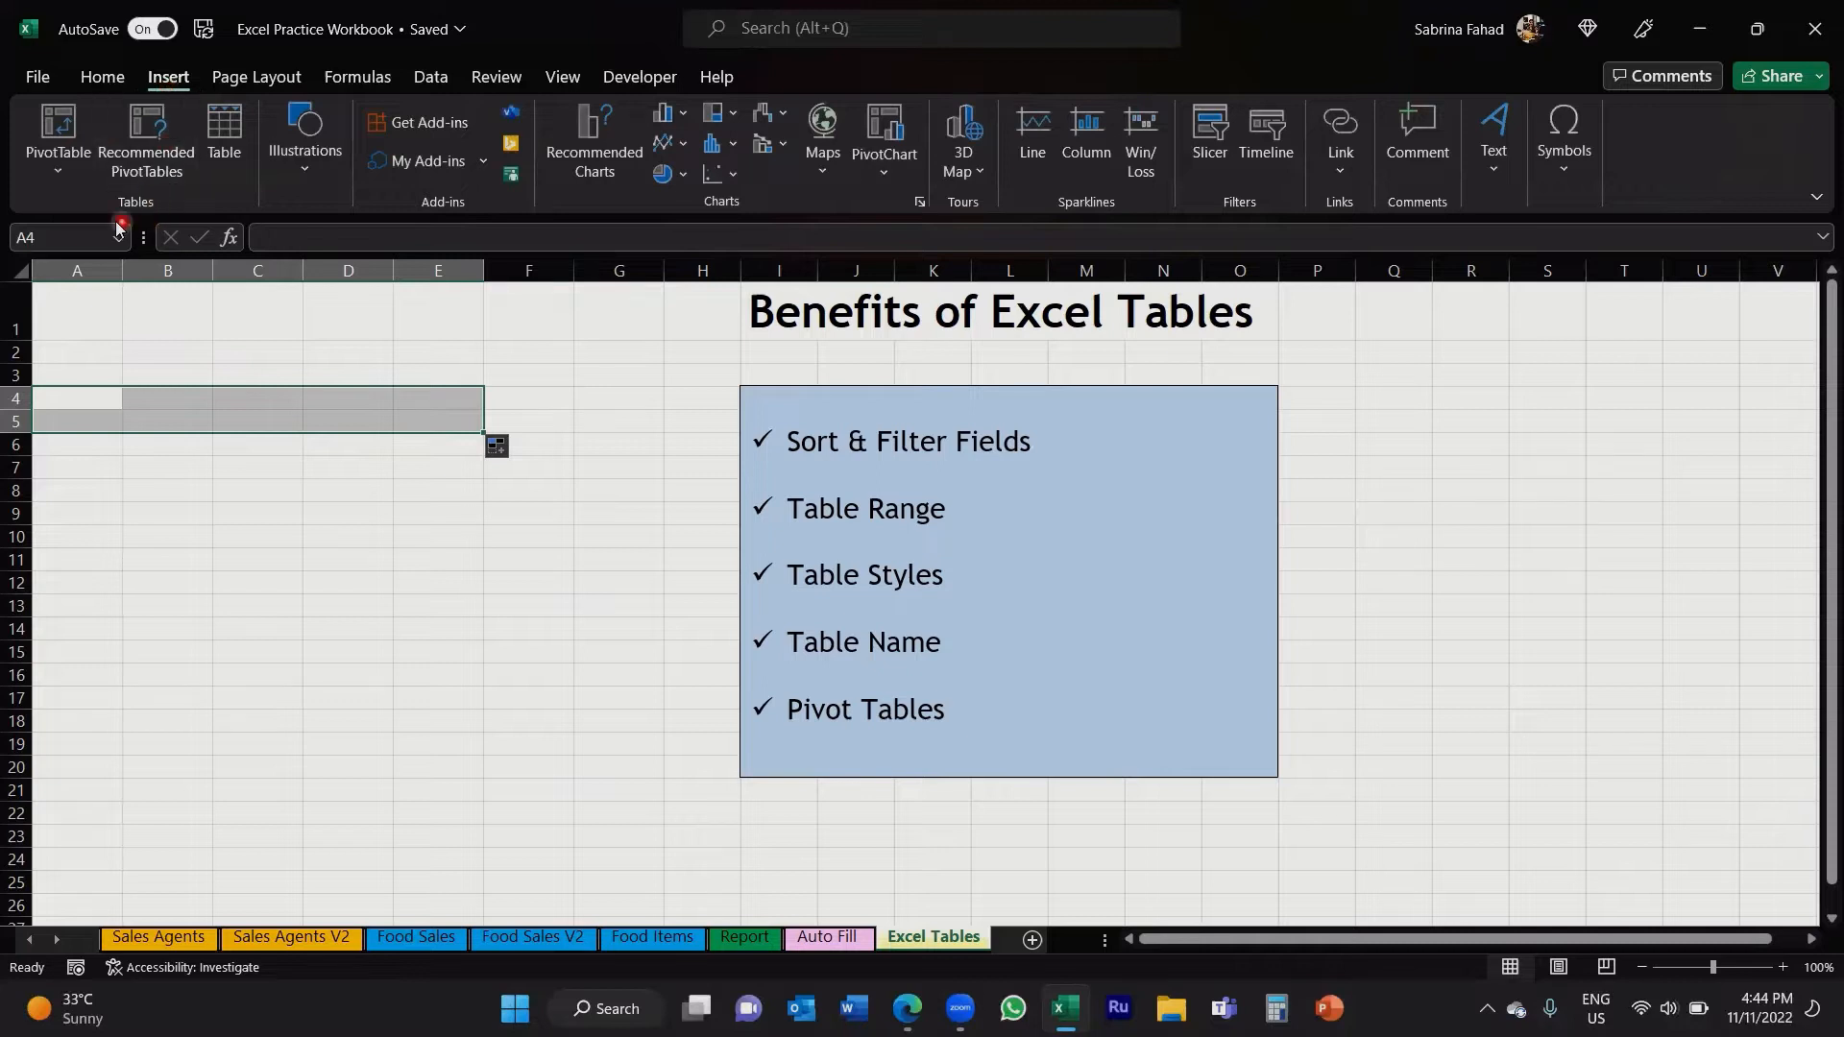
left_click(125, 180)
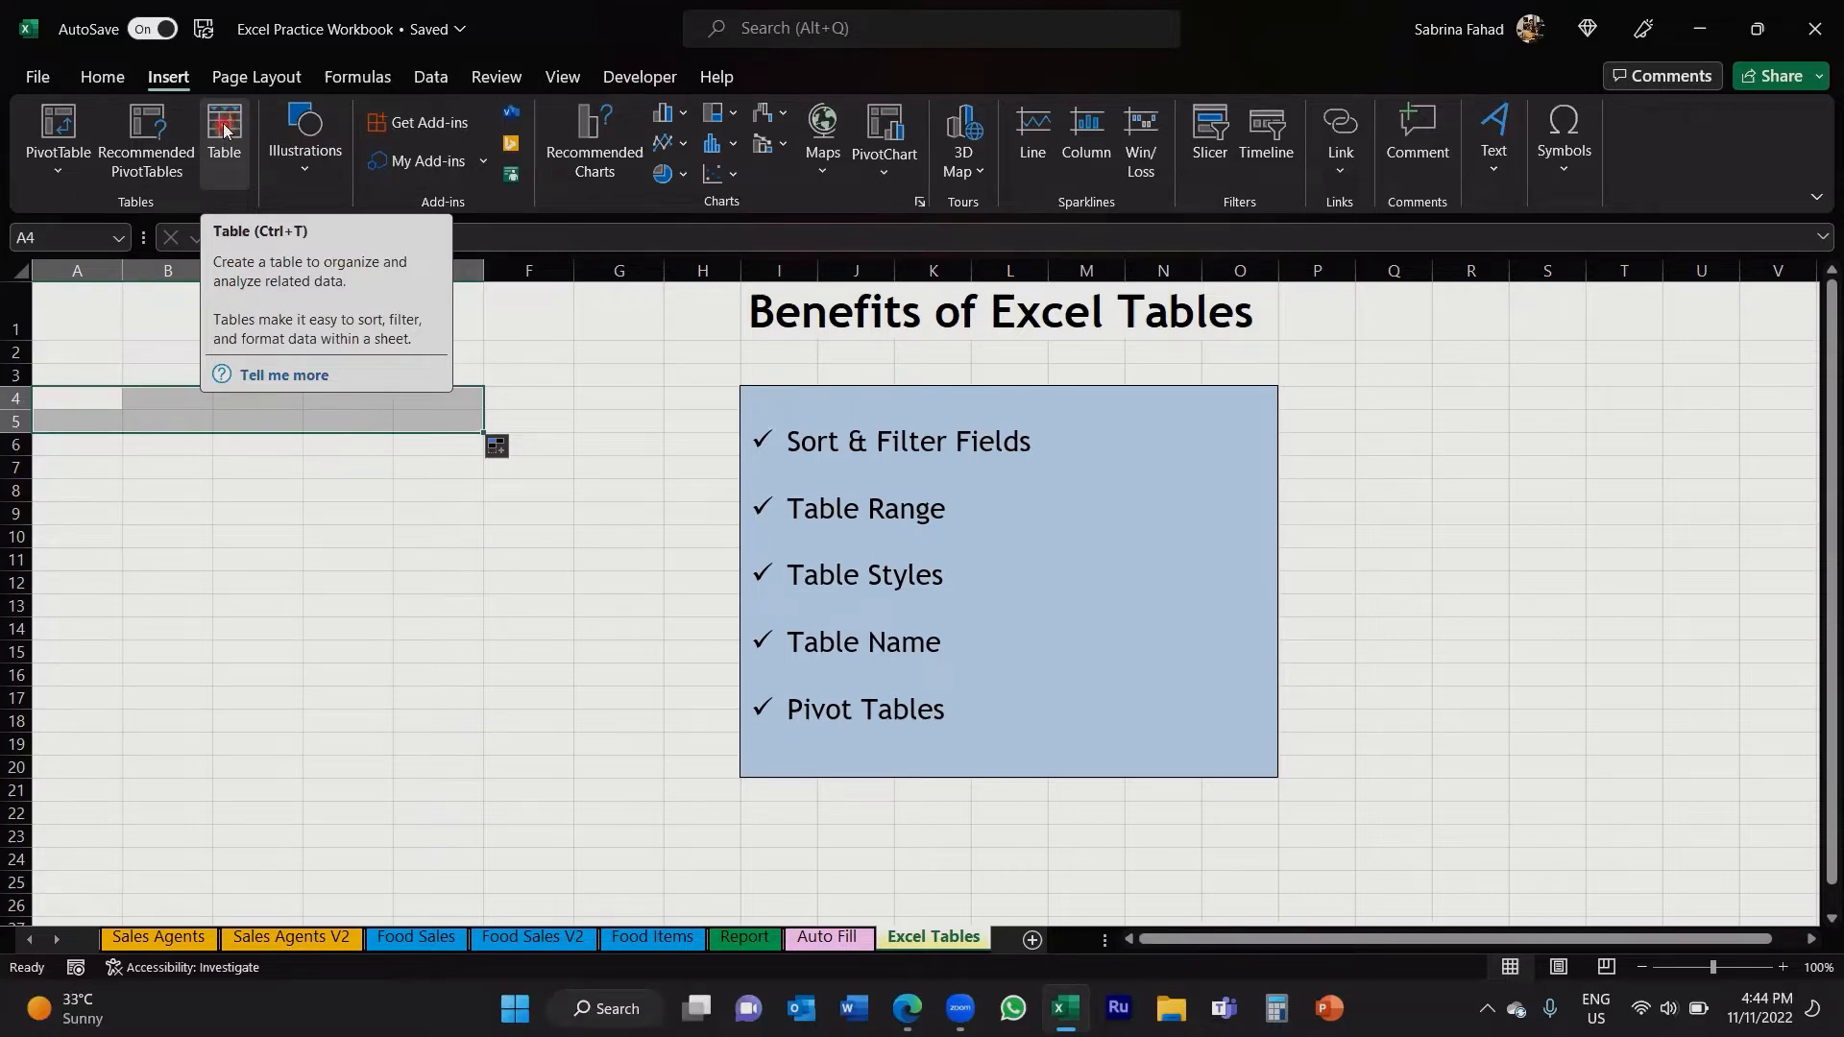
left_click(224, 129)
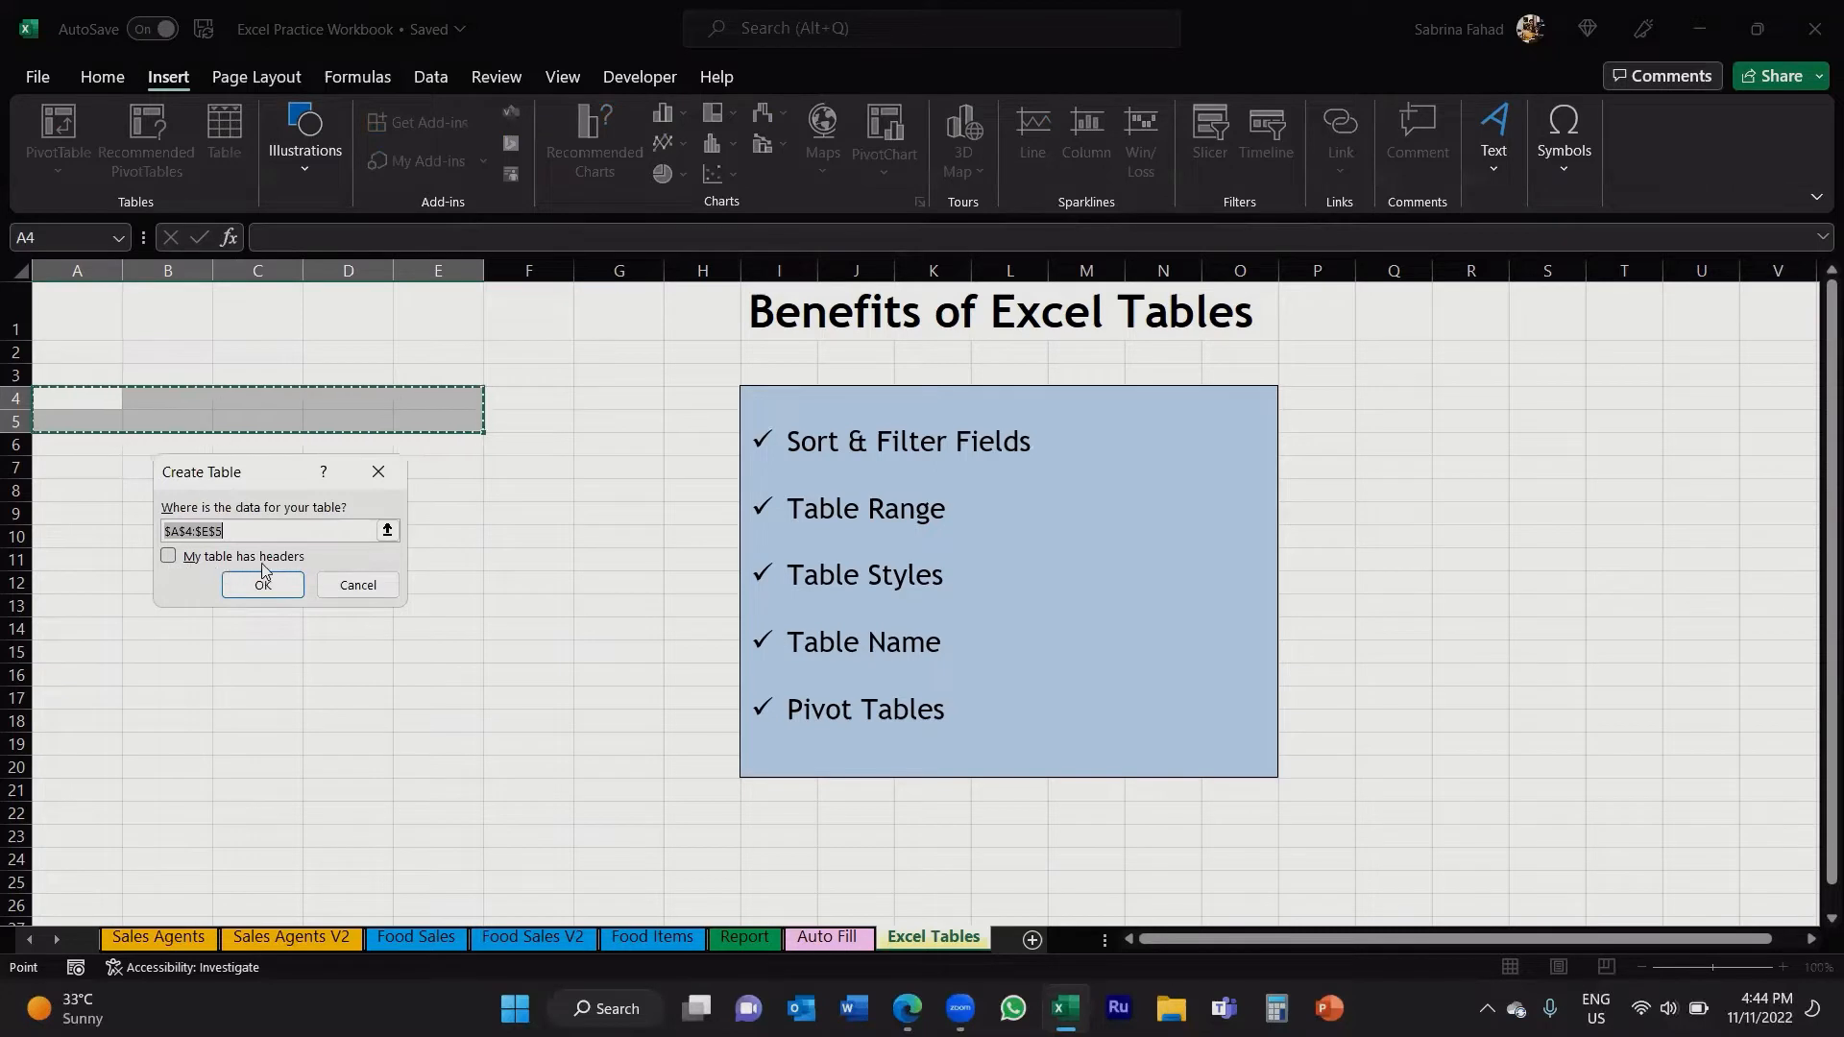
left_click(169, 559)
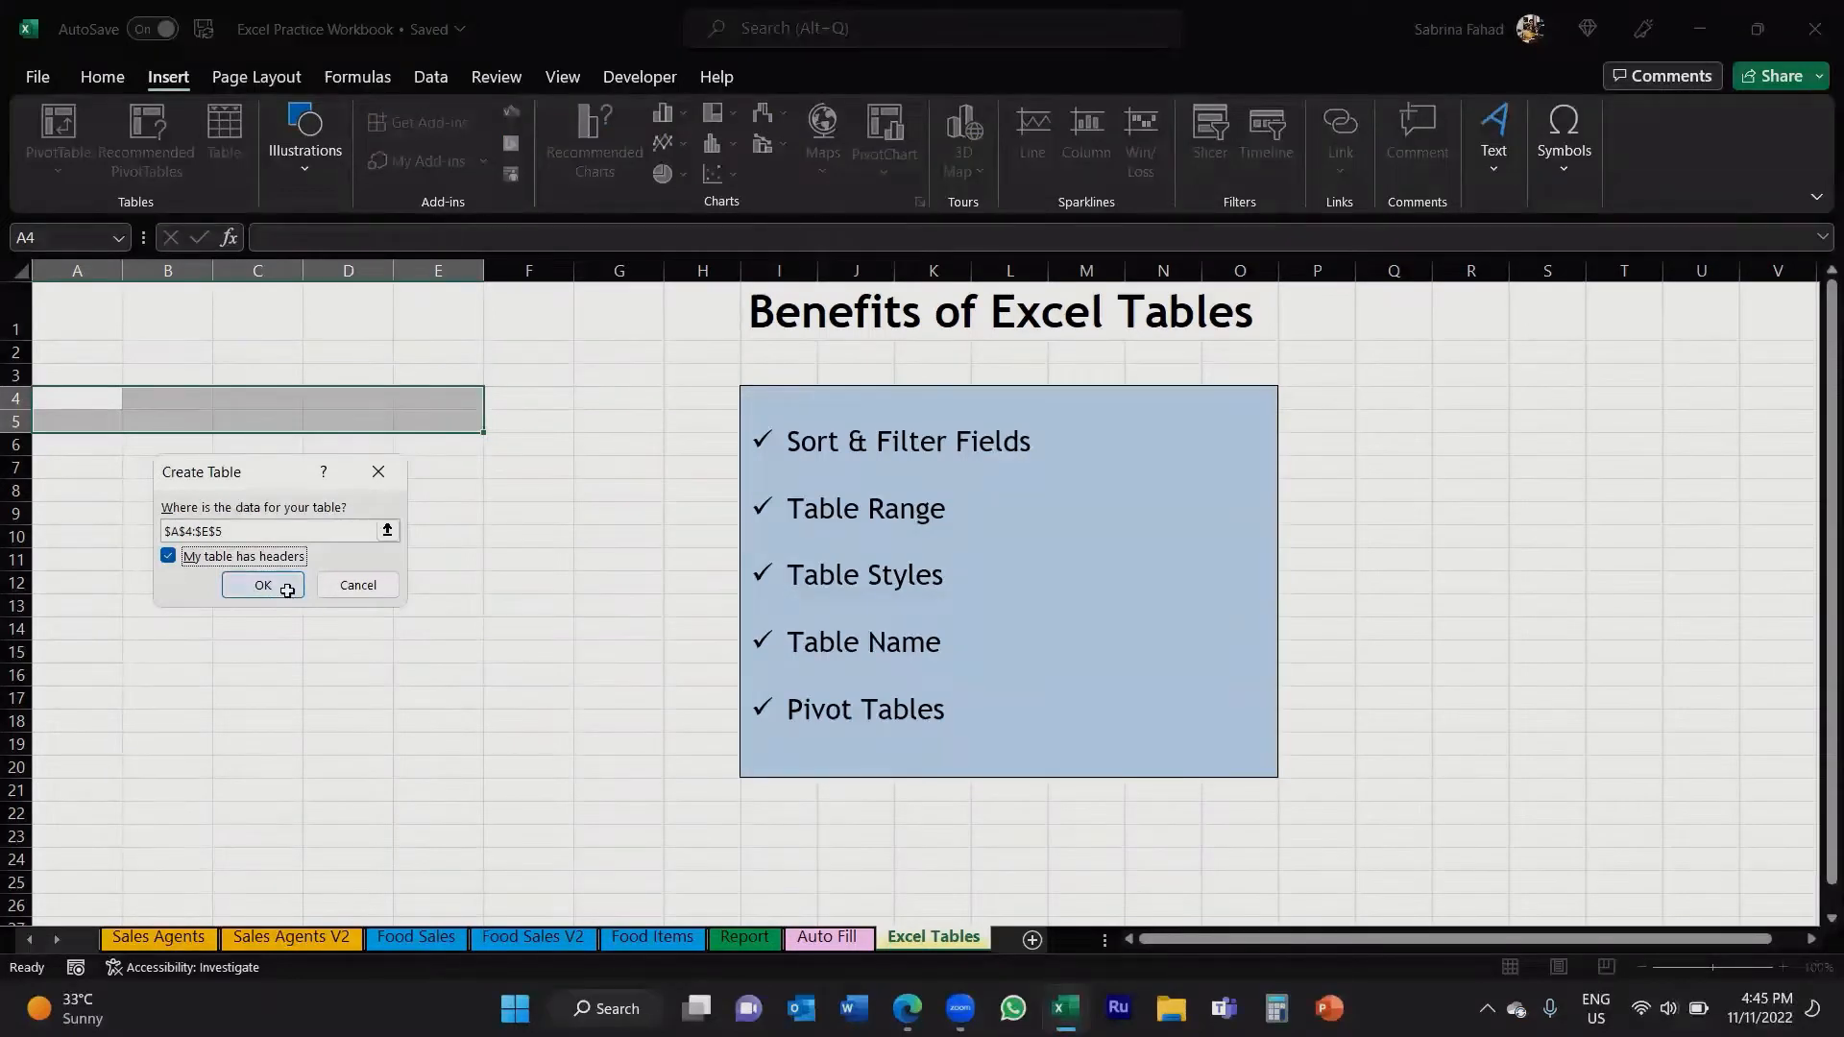
left_click(290, 593)
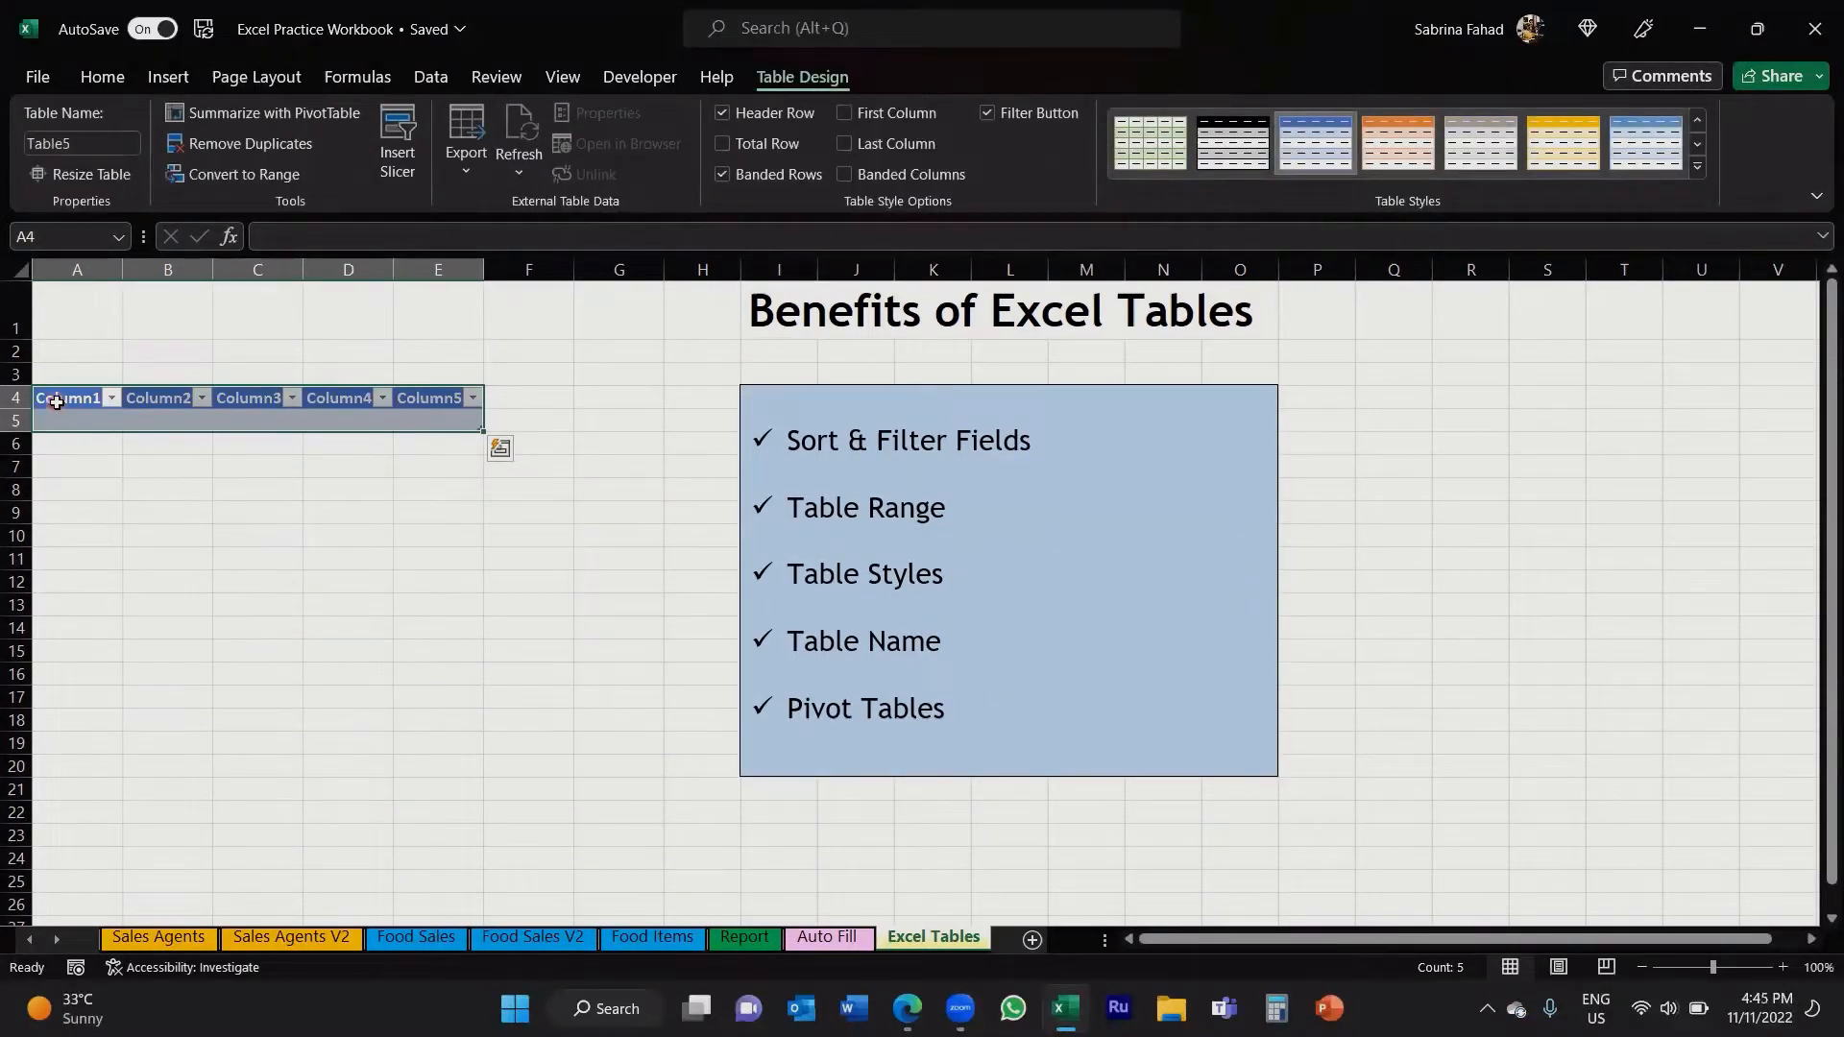
left_click(60, 371)
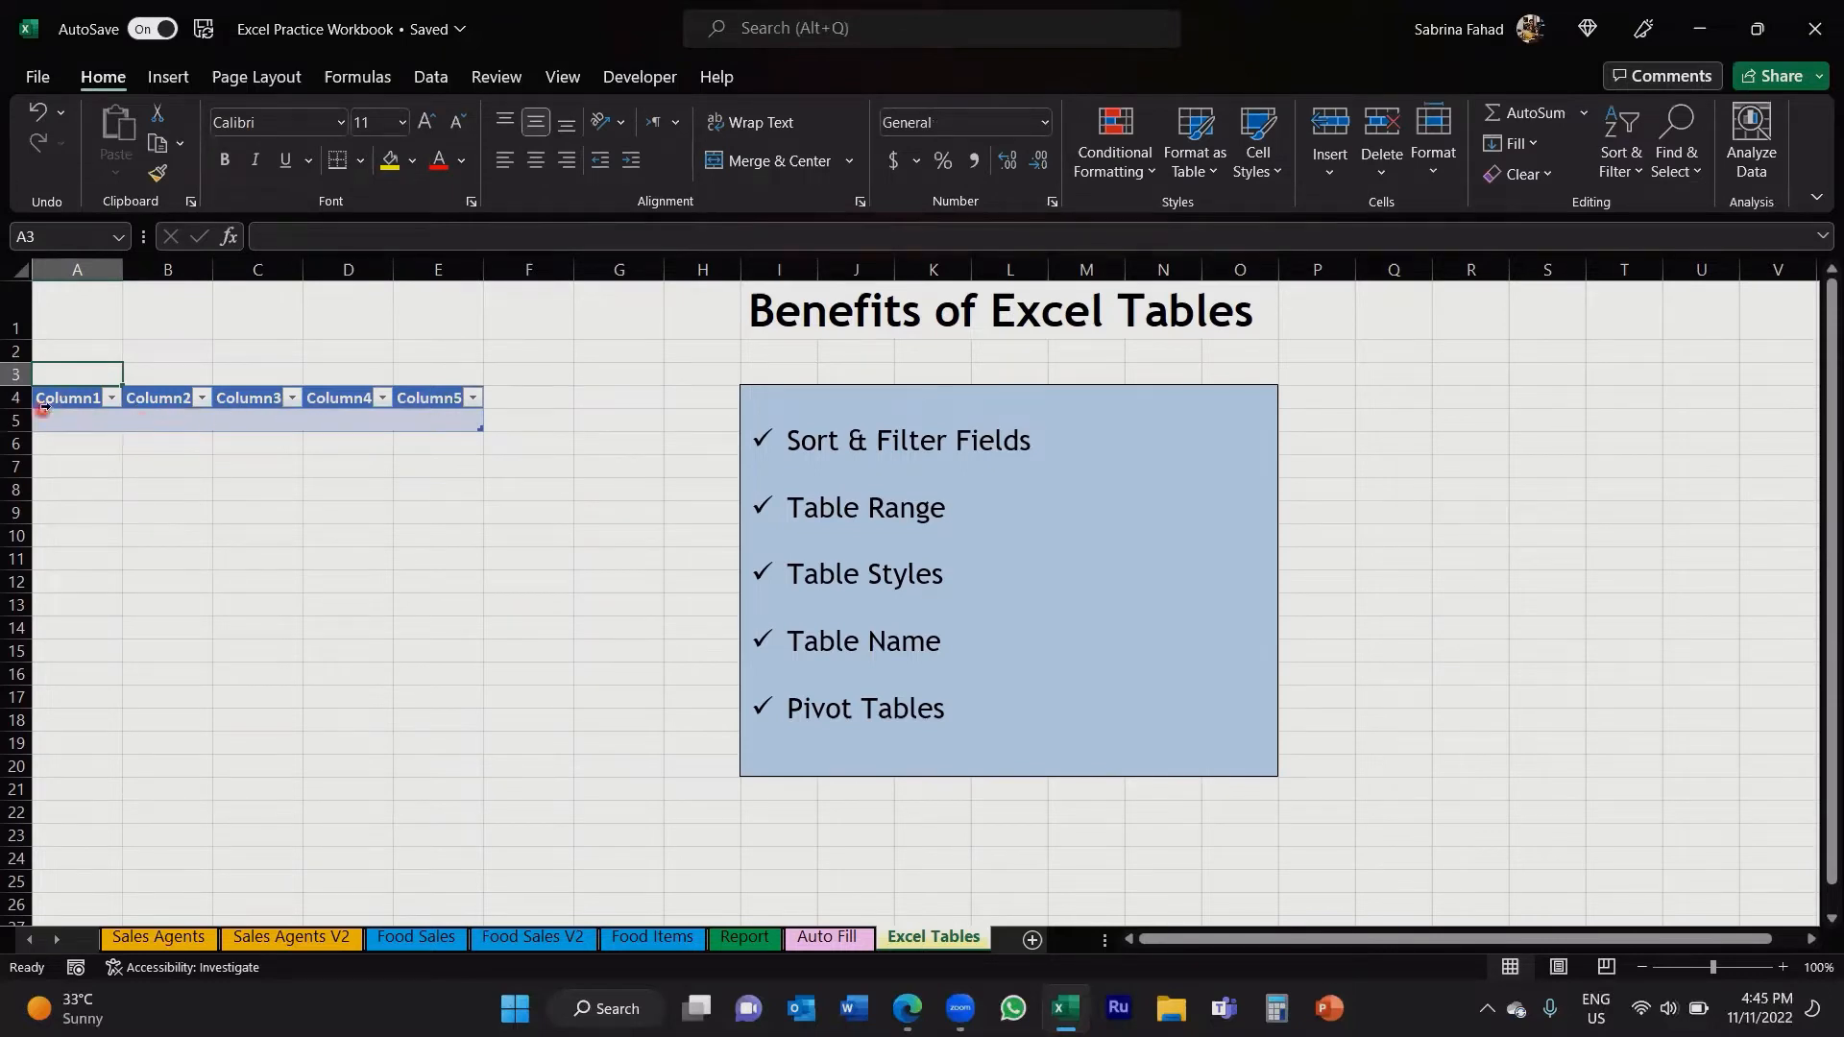
left_click_drag(46, 410, 422, 416)
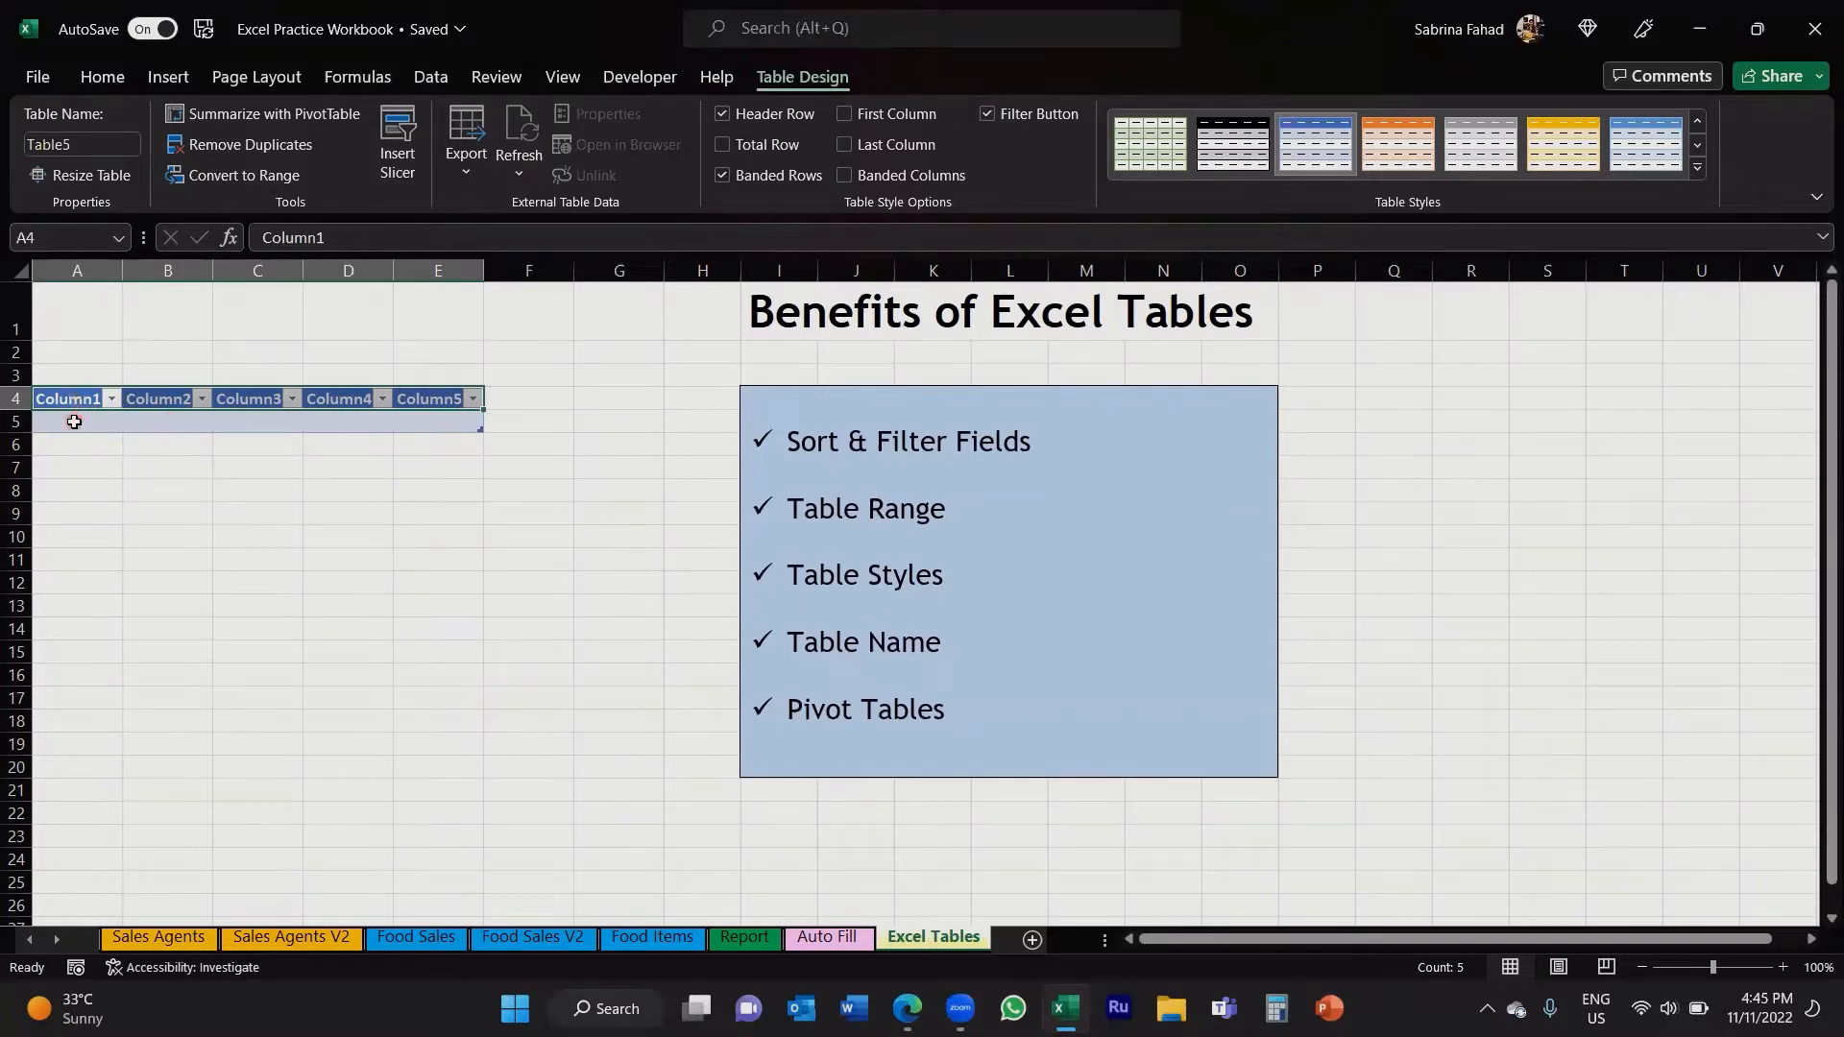
left_click(74, 423)
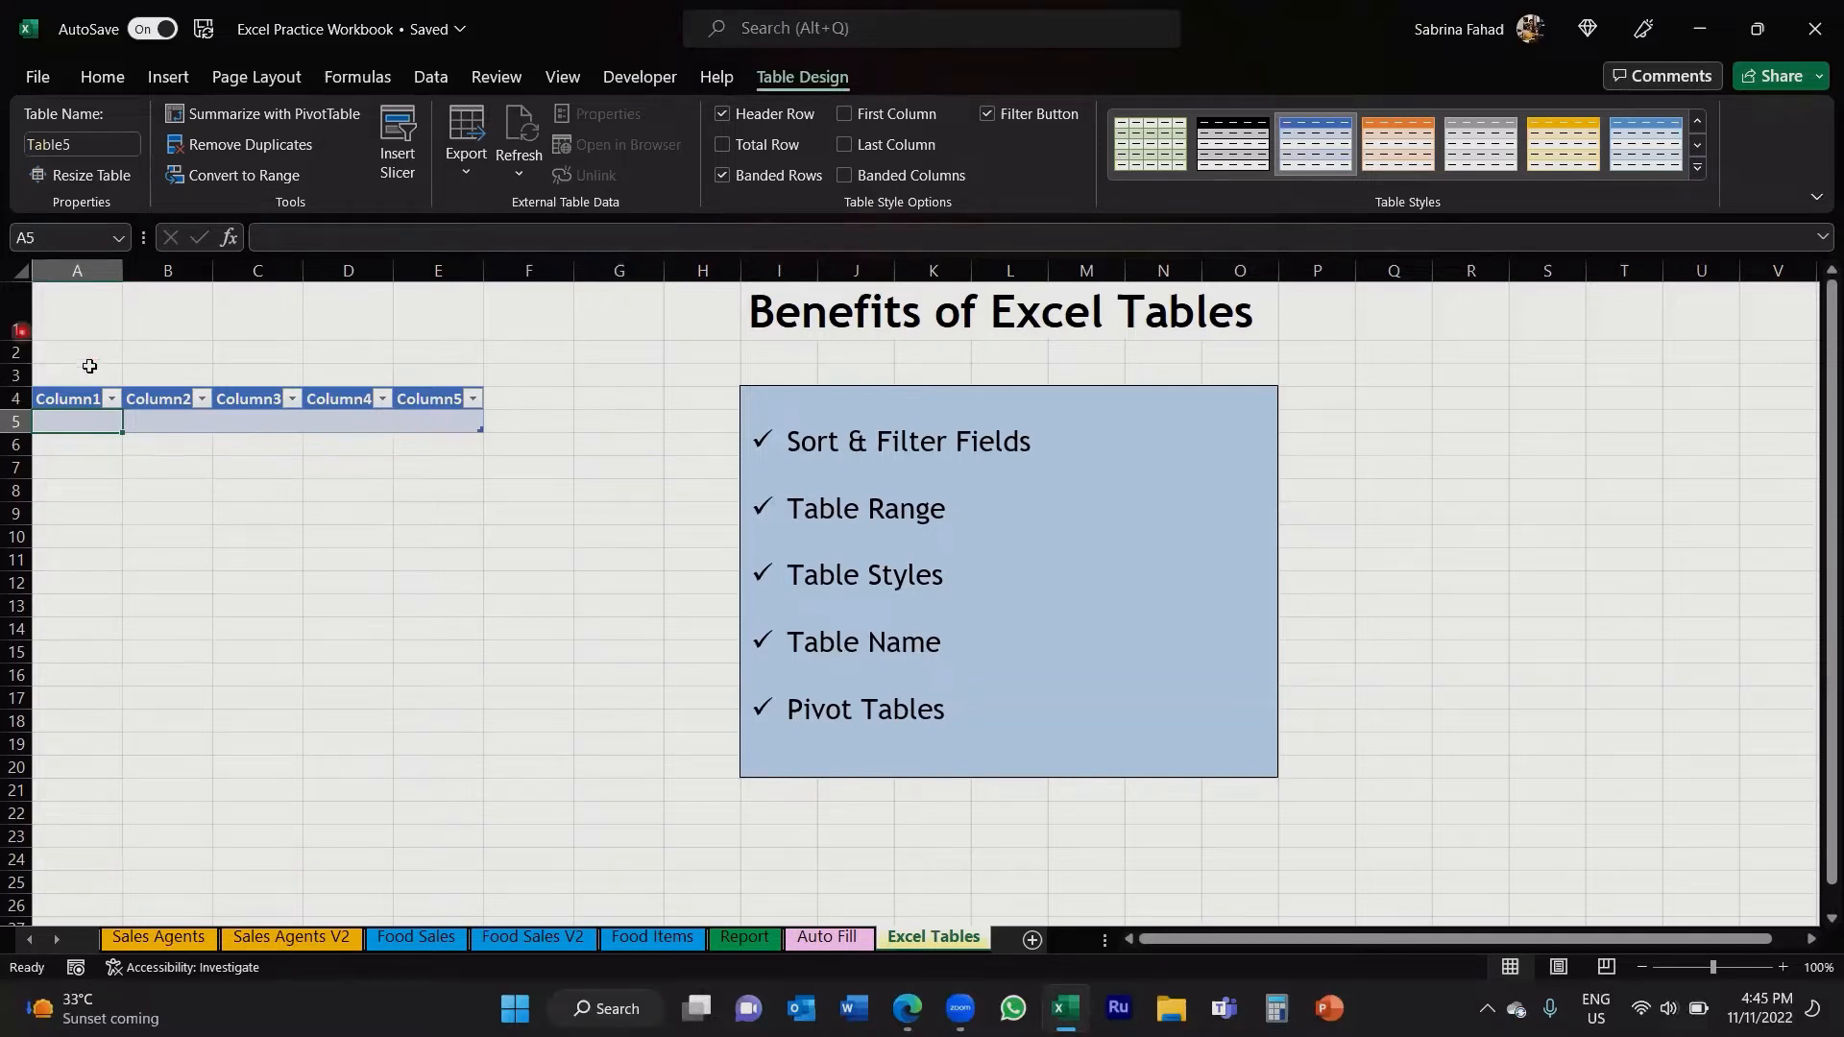
left_click(88, 370)
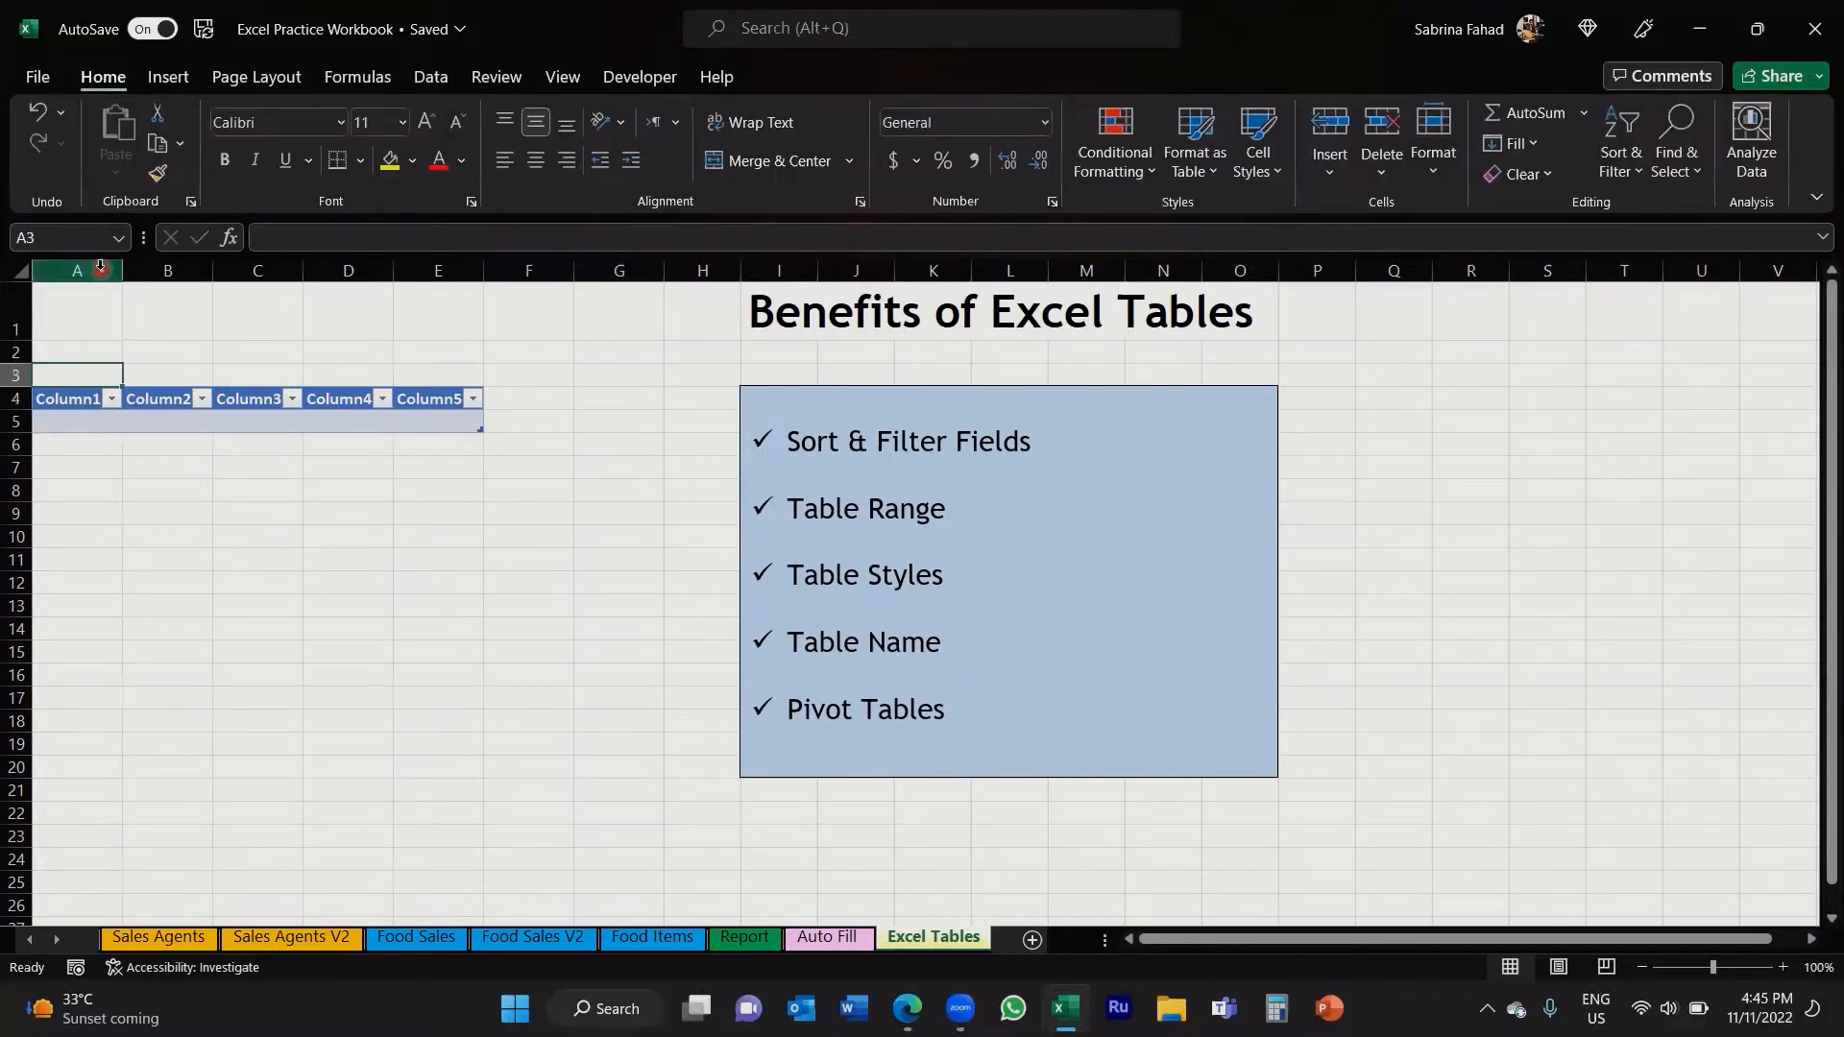
Step: Widen columns A through E to one uniform column width
left_click_drag(96, 269, 452, 273)
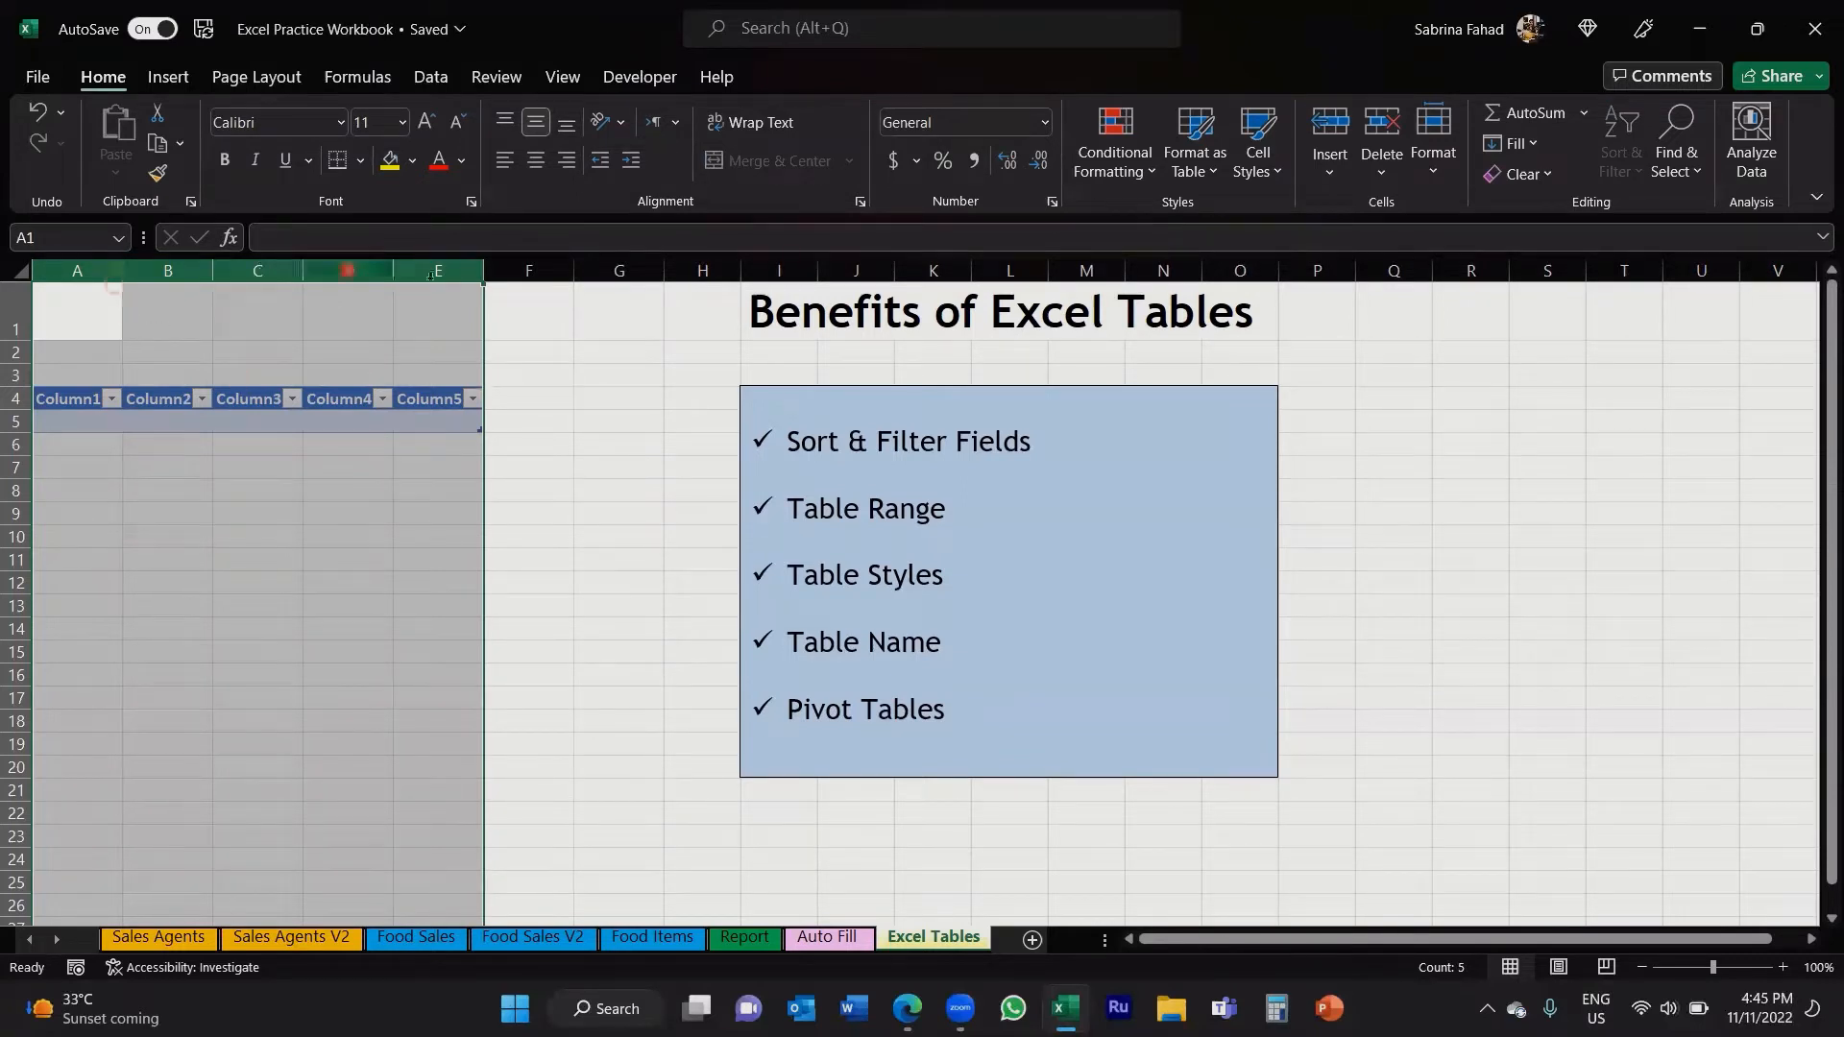
right_click(239, 360)
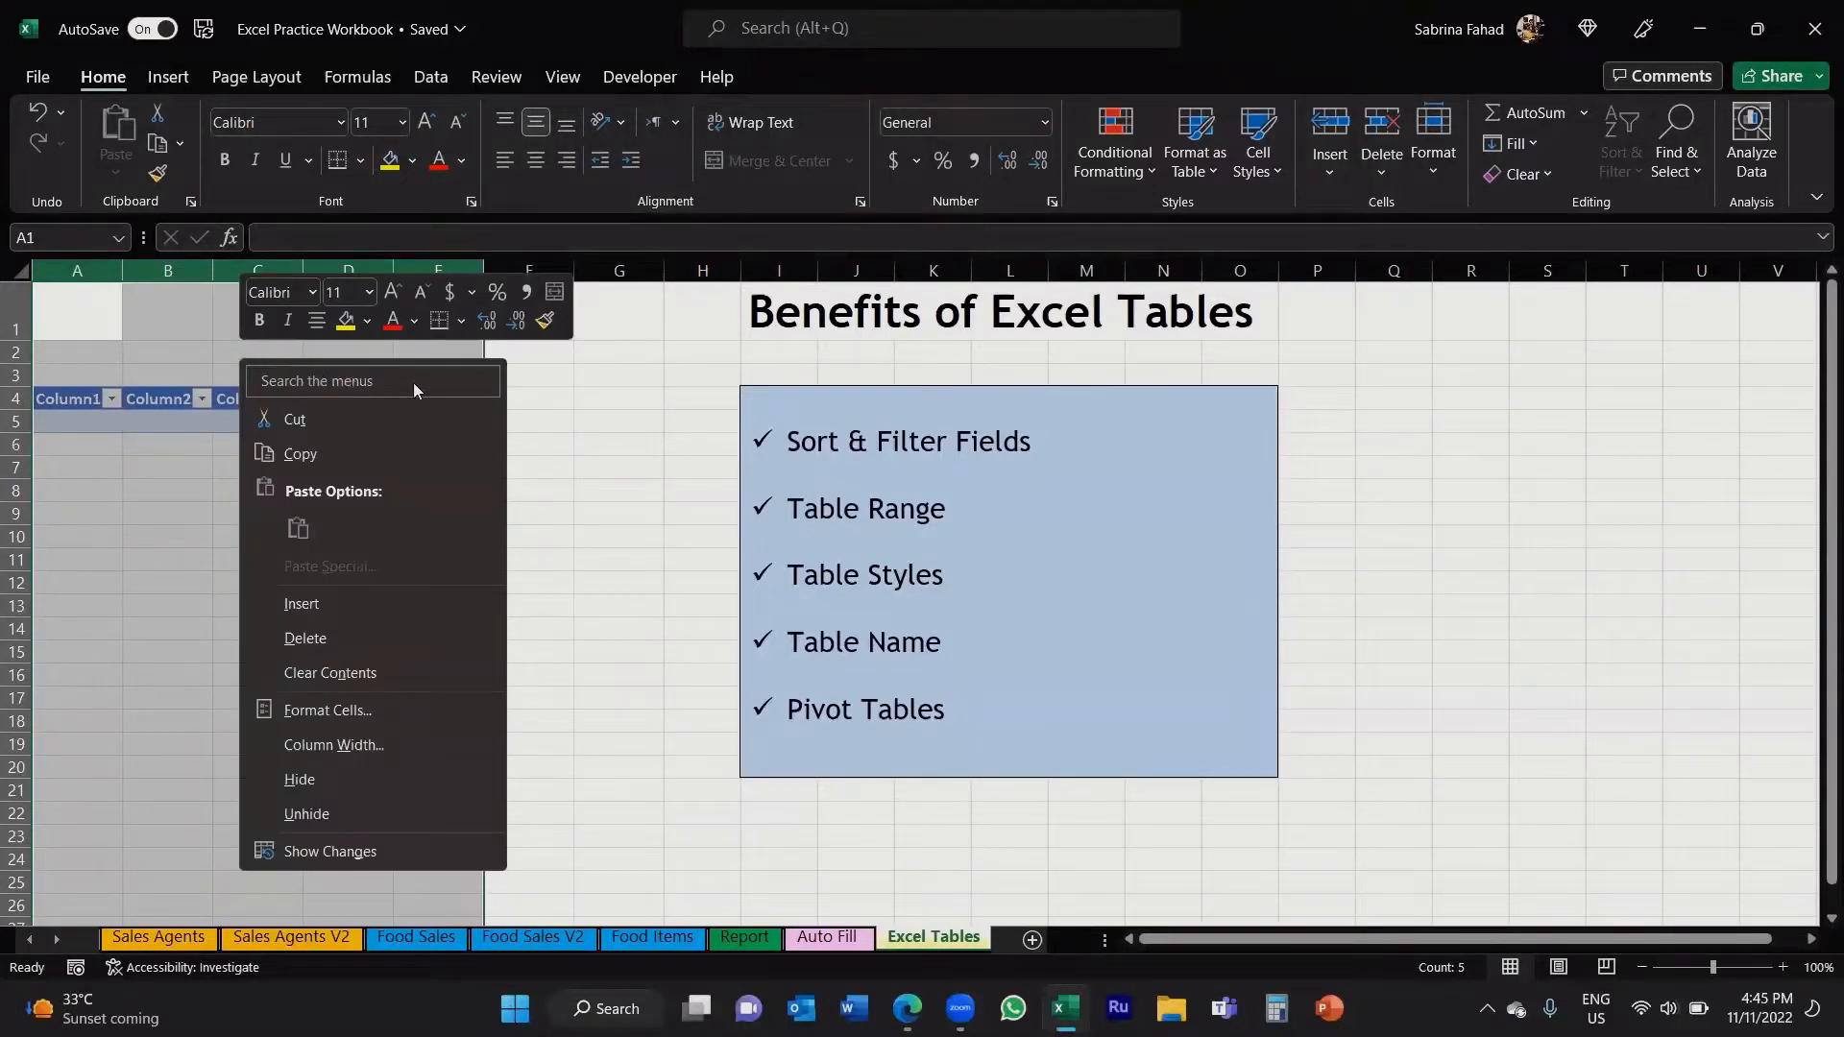
left_click(333, 753)
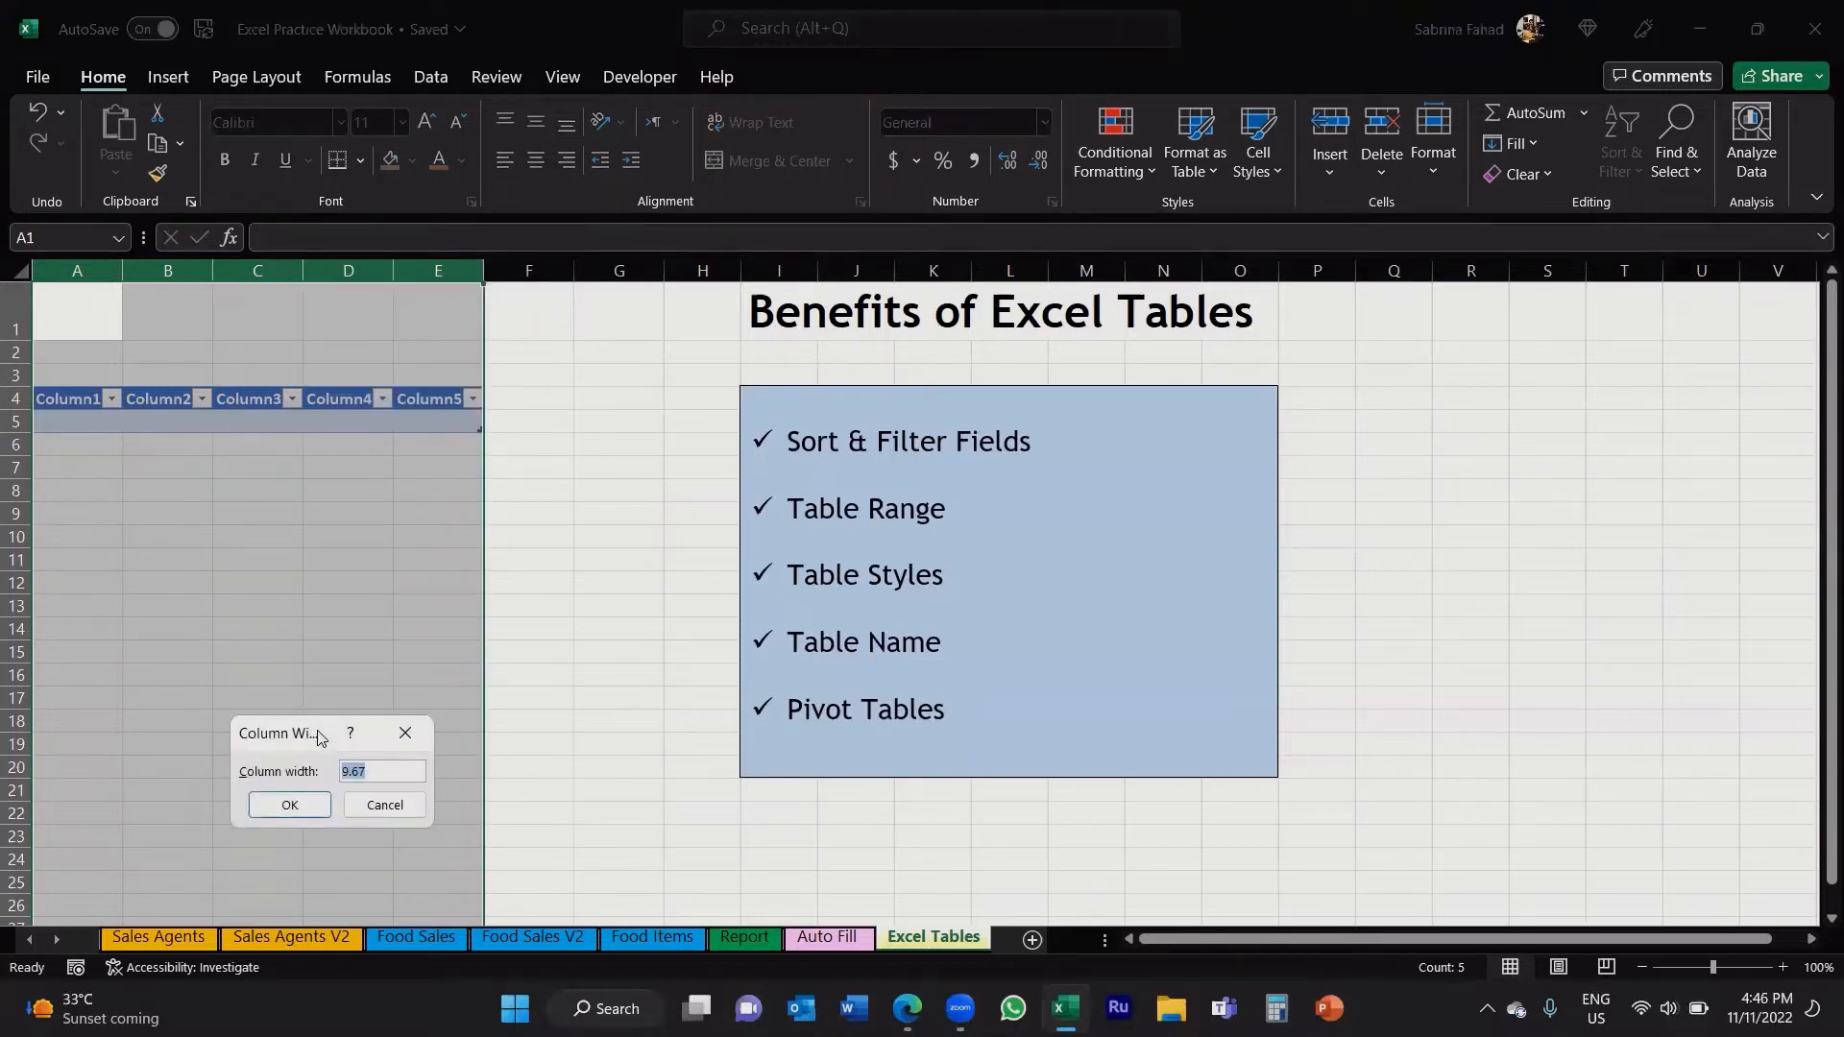
left_click_drag(319, 737, 231, 461)
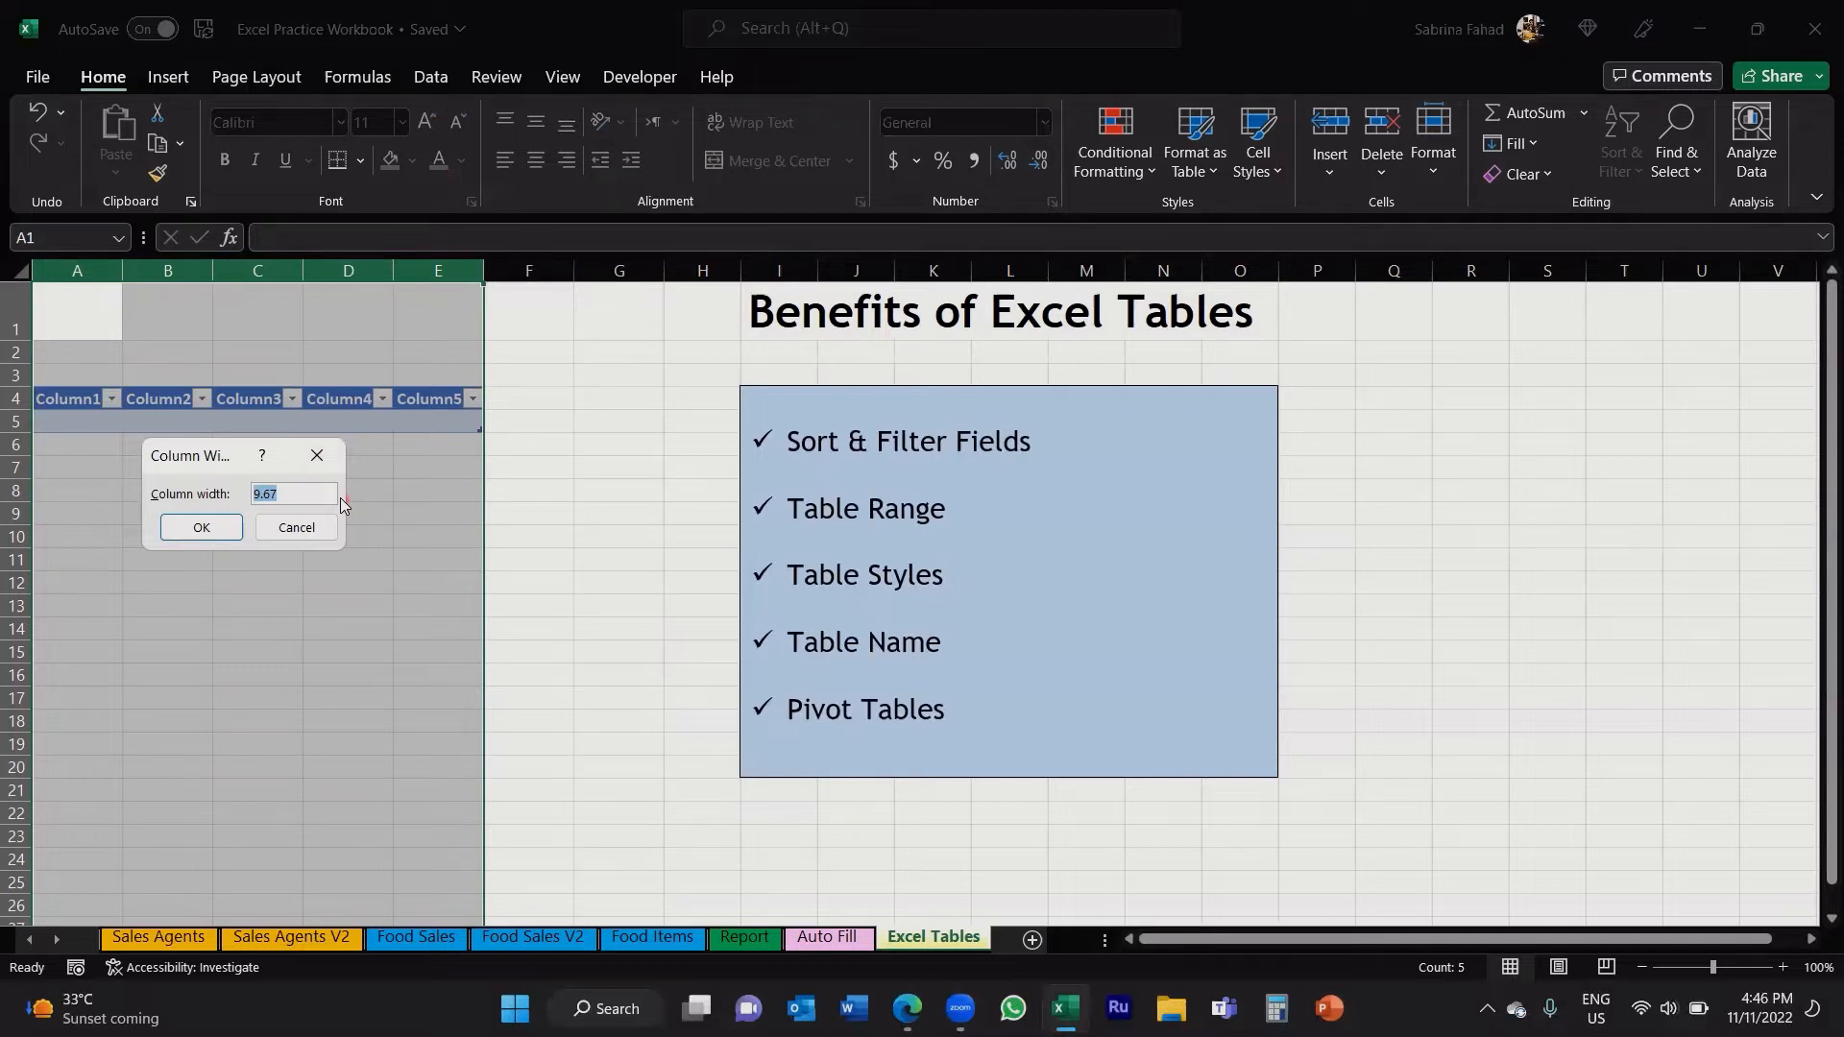
type("1")
left_click(203, 529)
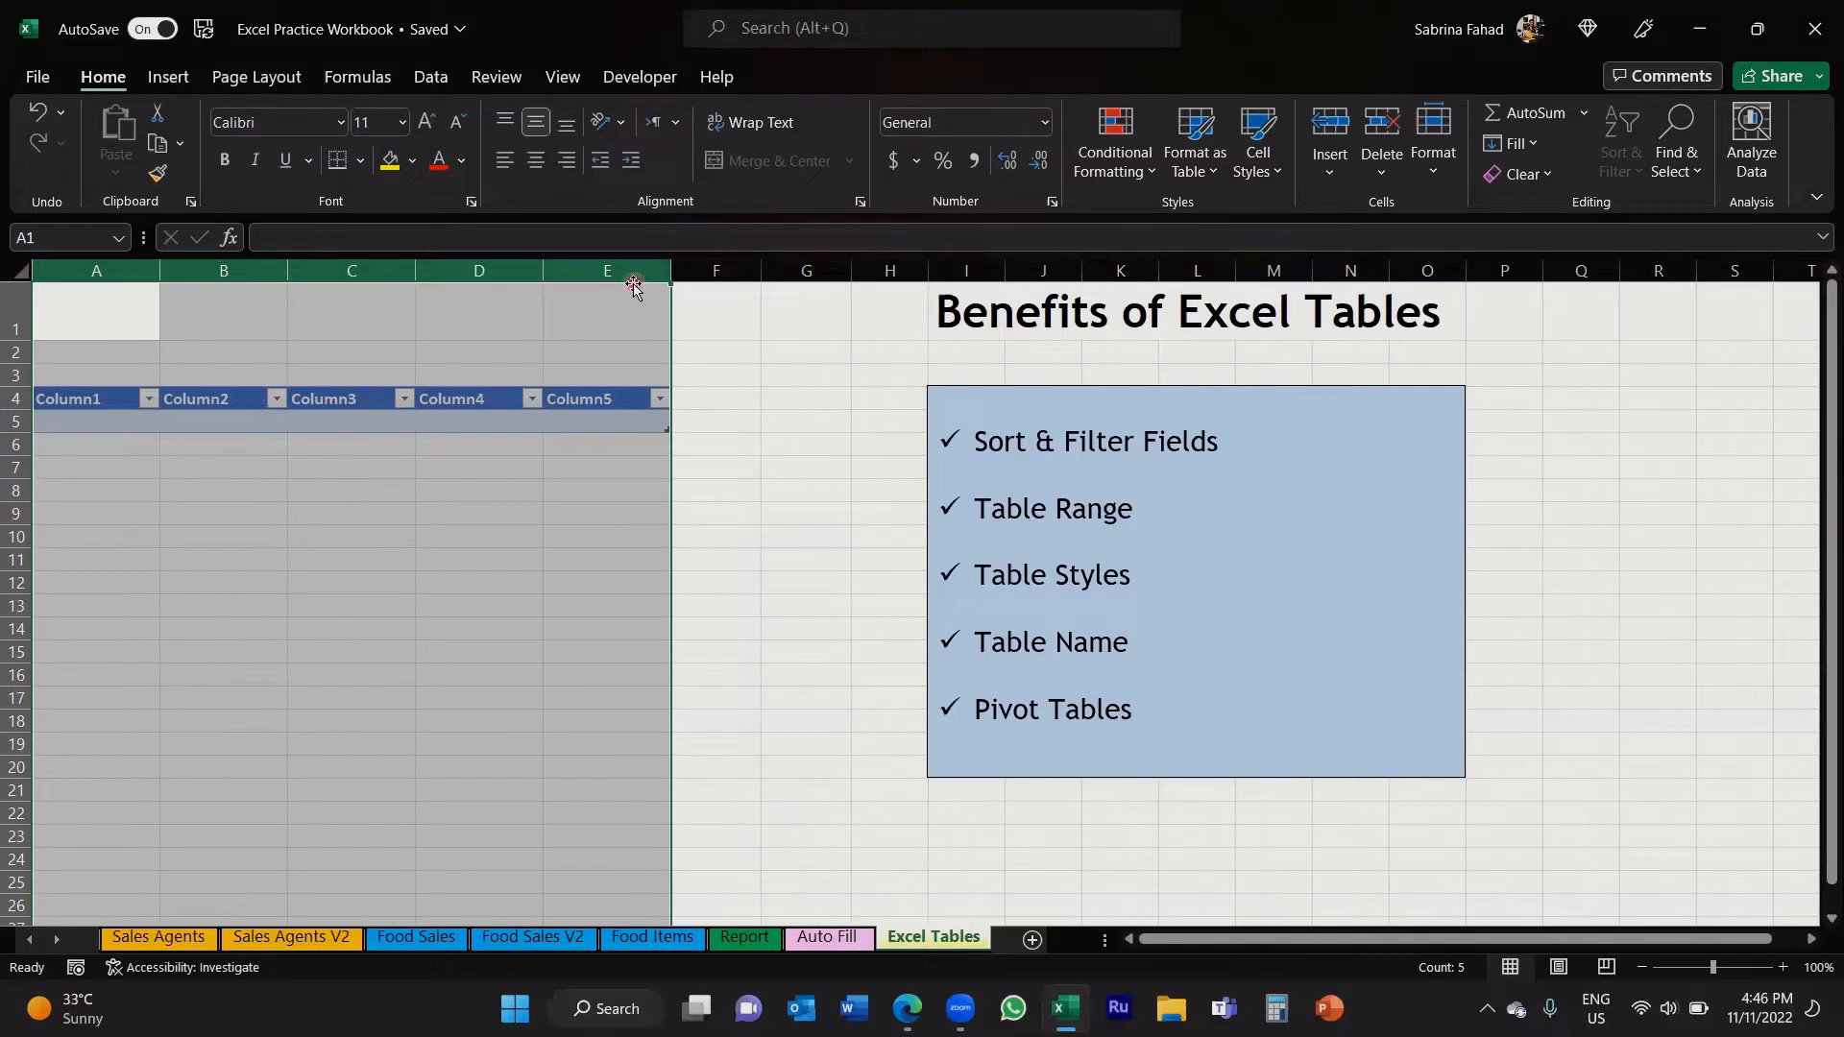
Step: Set the font size of columns A through E to 14
left_click(402, 124)
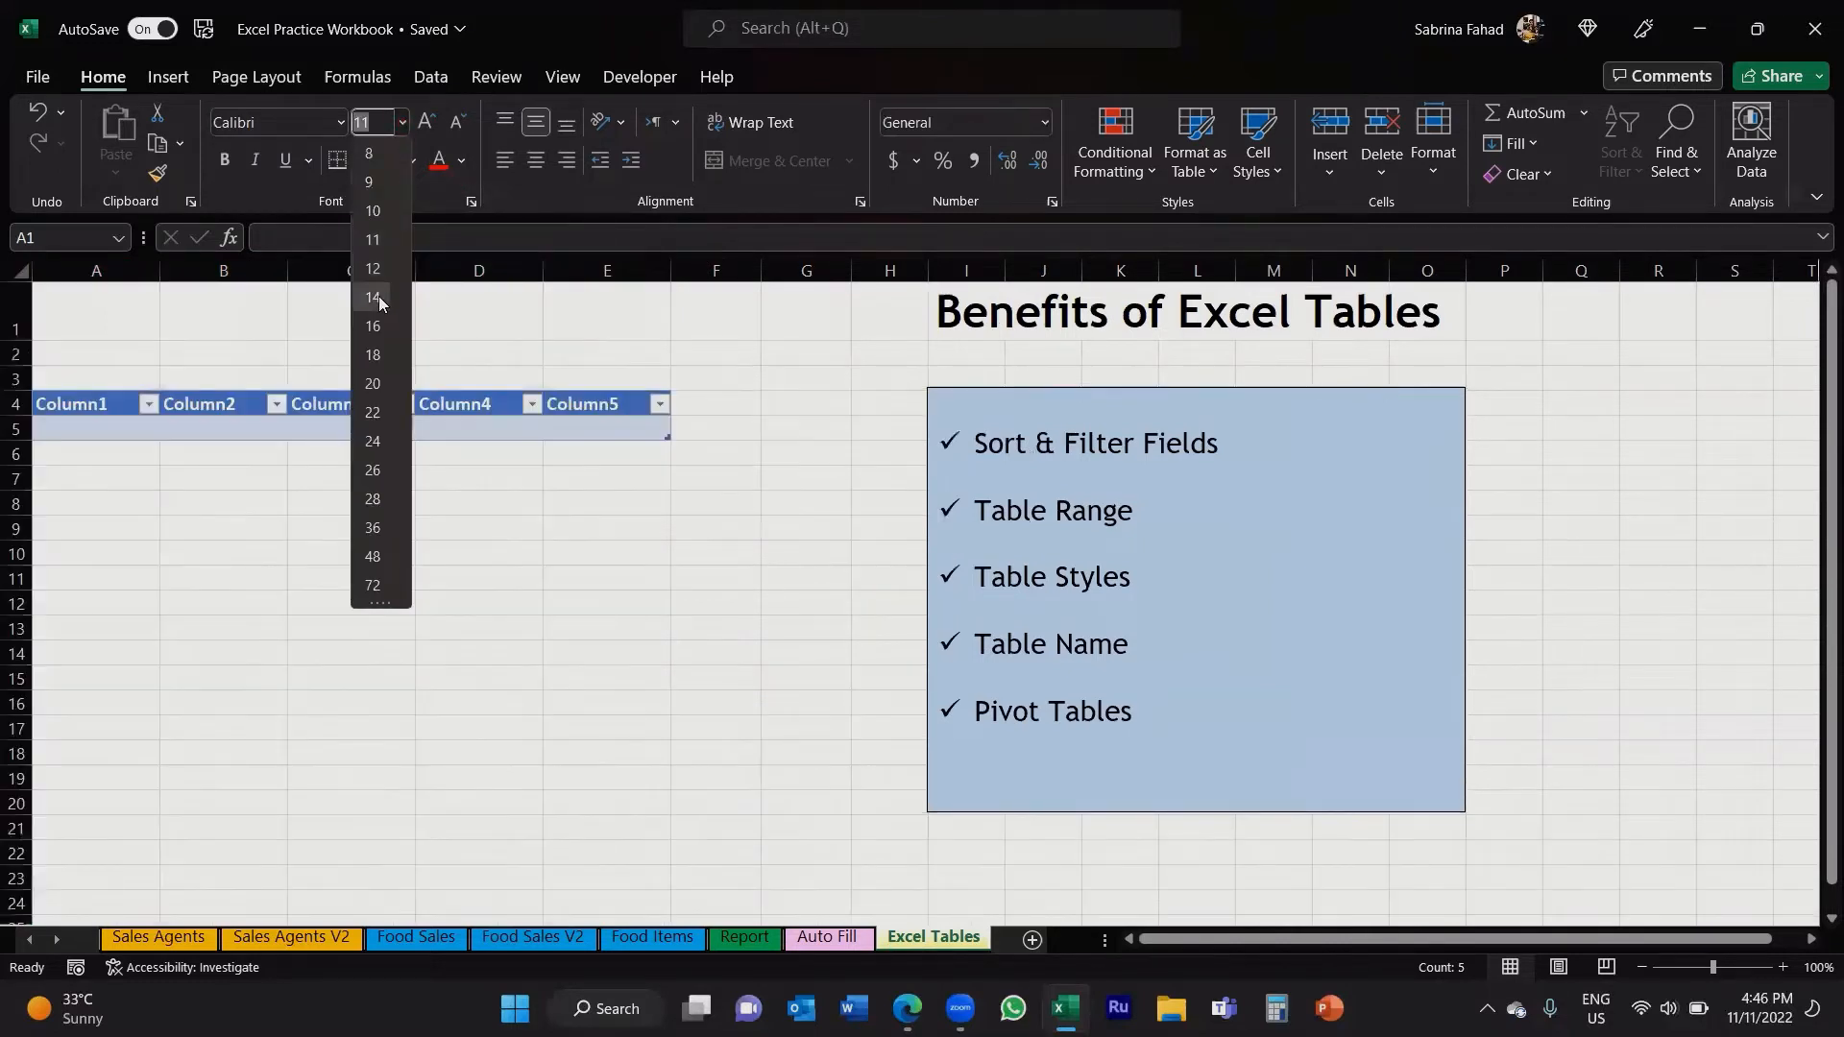
left_click(380, 302)
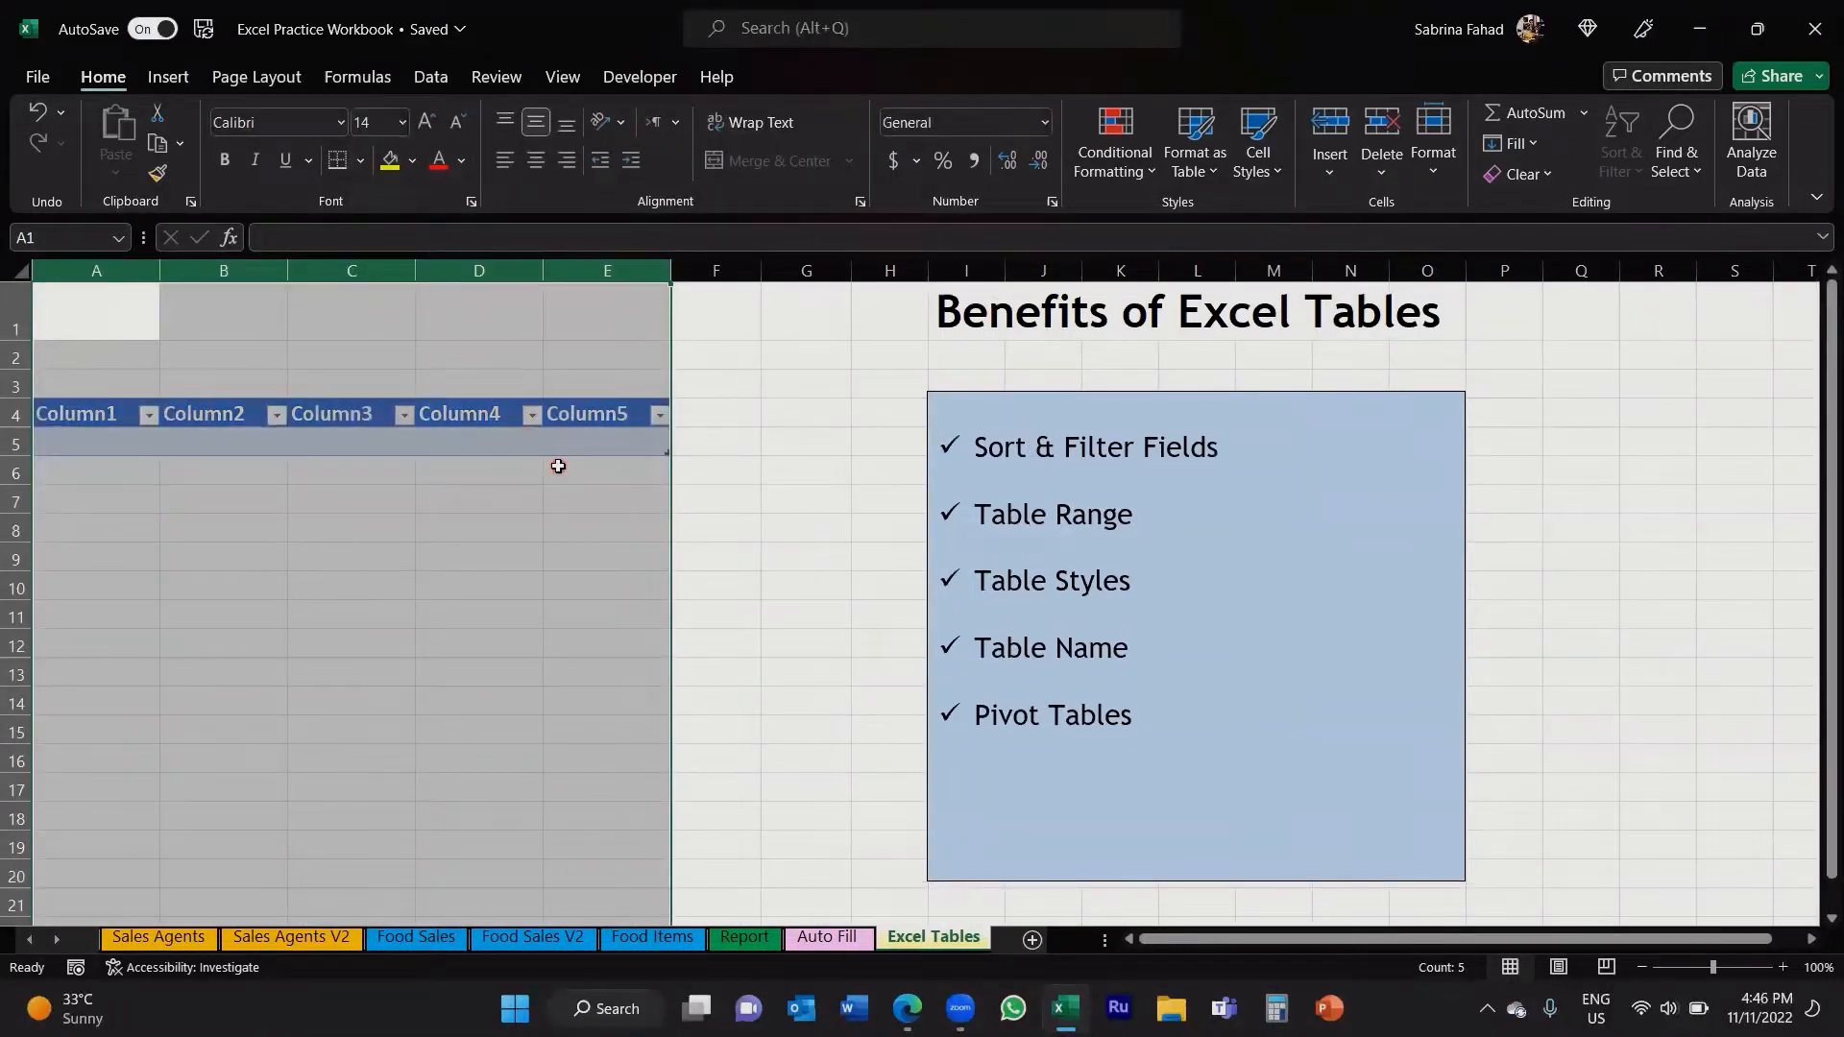
left_click(103, 387)
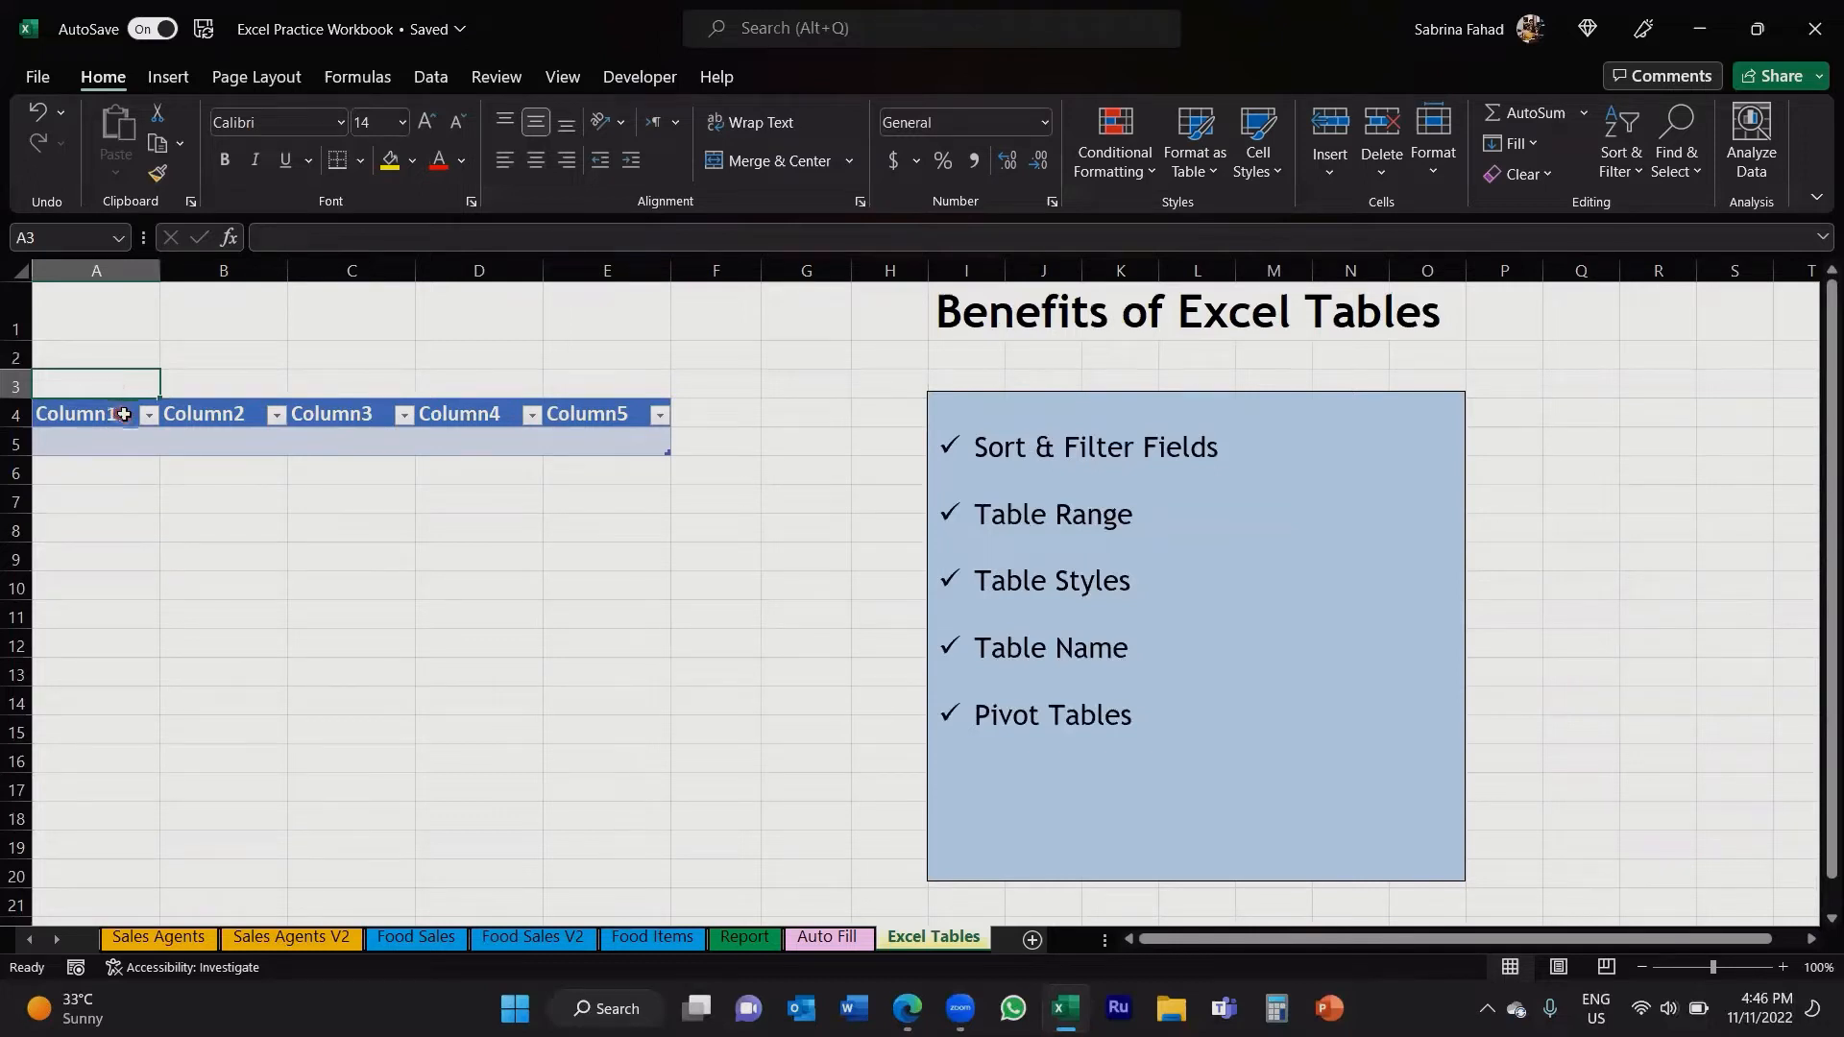
Step: Rename the table's first two column headers, in A4 and B4, to Date and Category
double_click(126, 414)
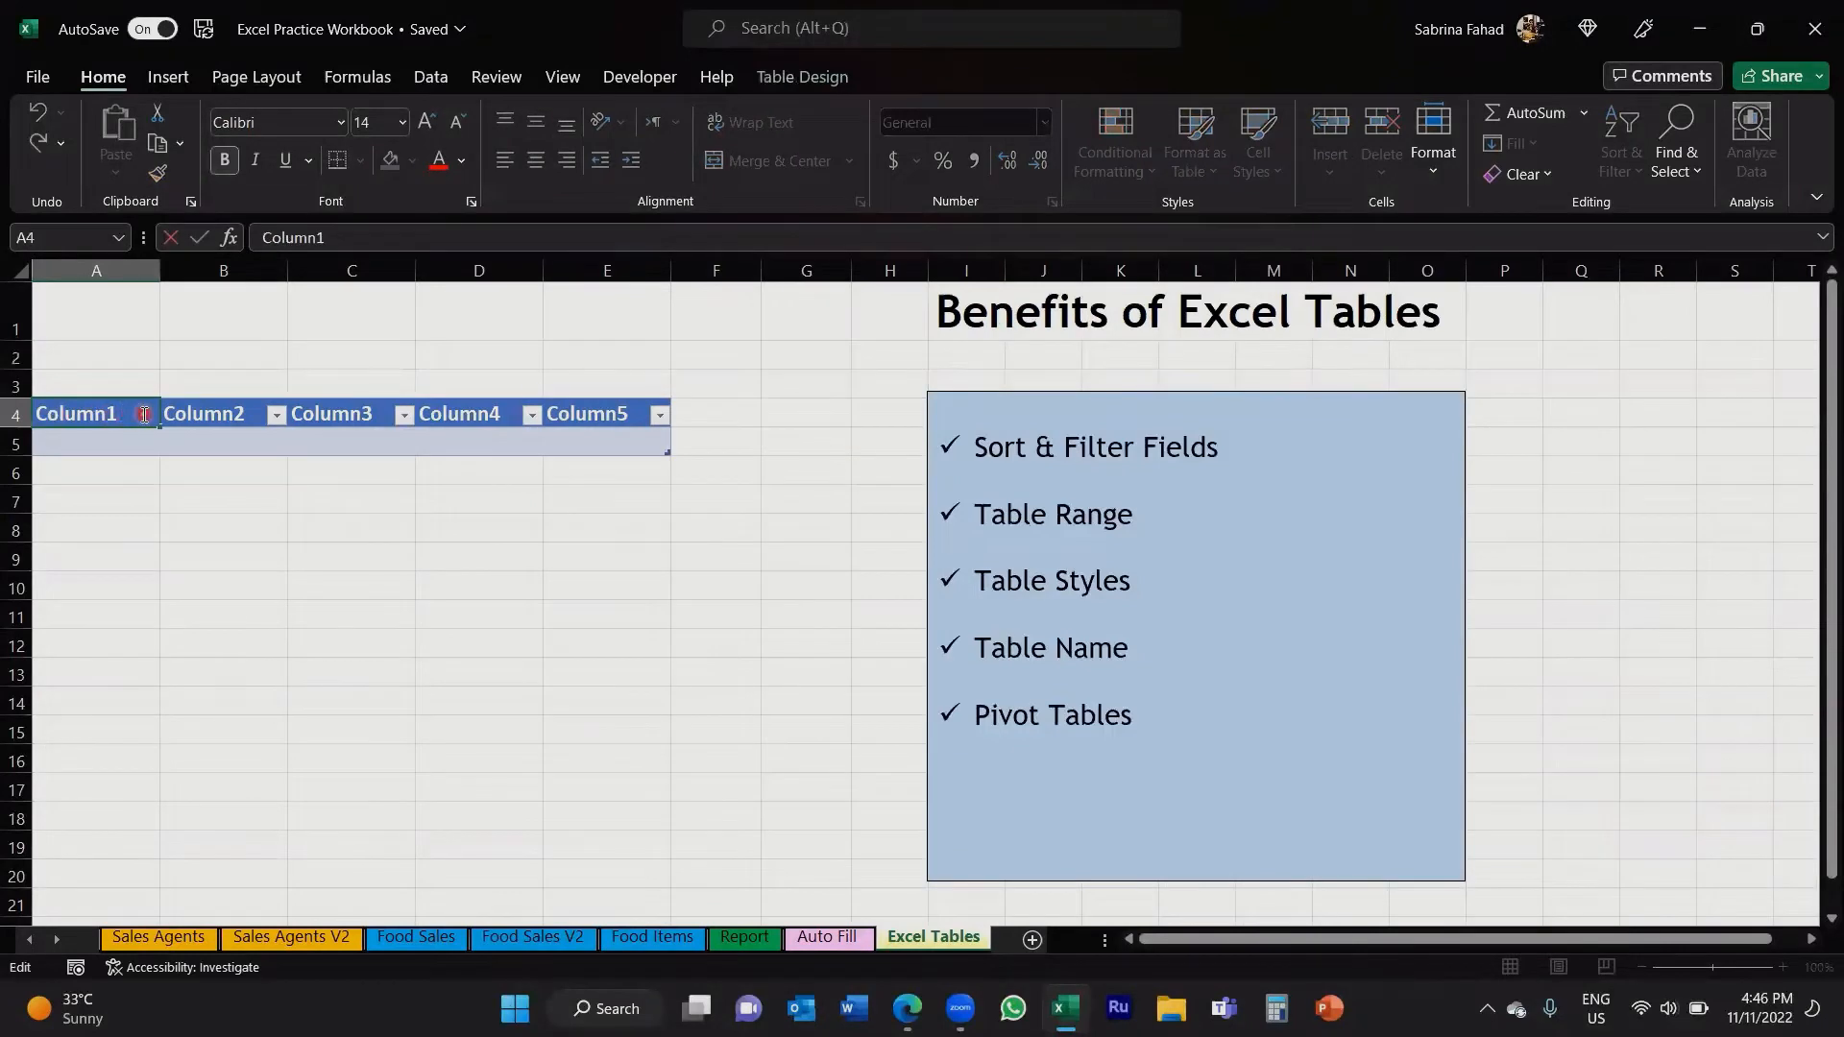
left_click_drag(120, 414, 37, 414)
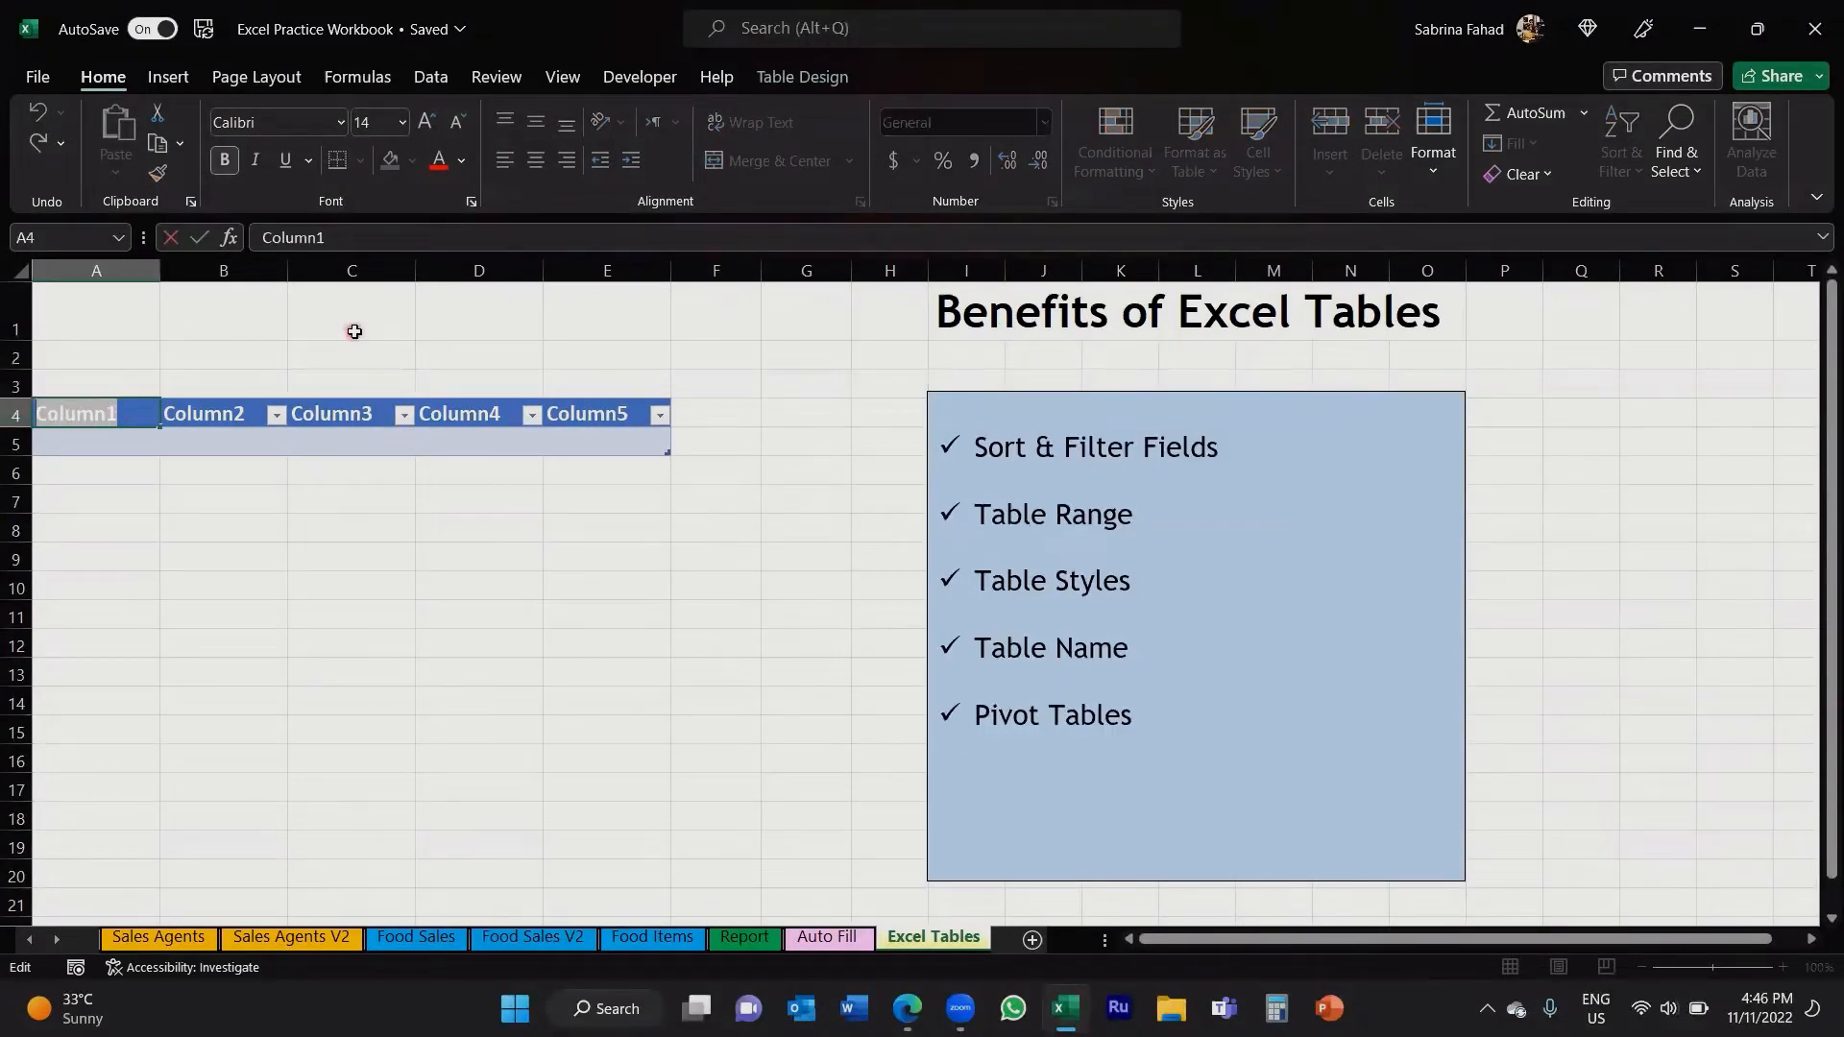
key("BackSpace")
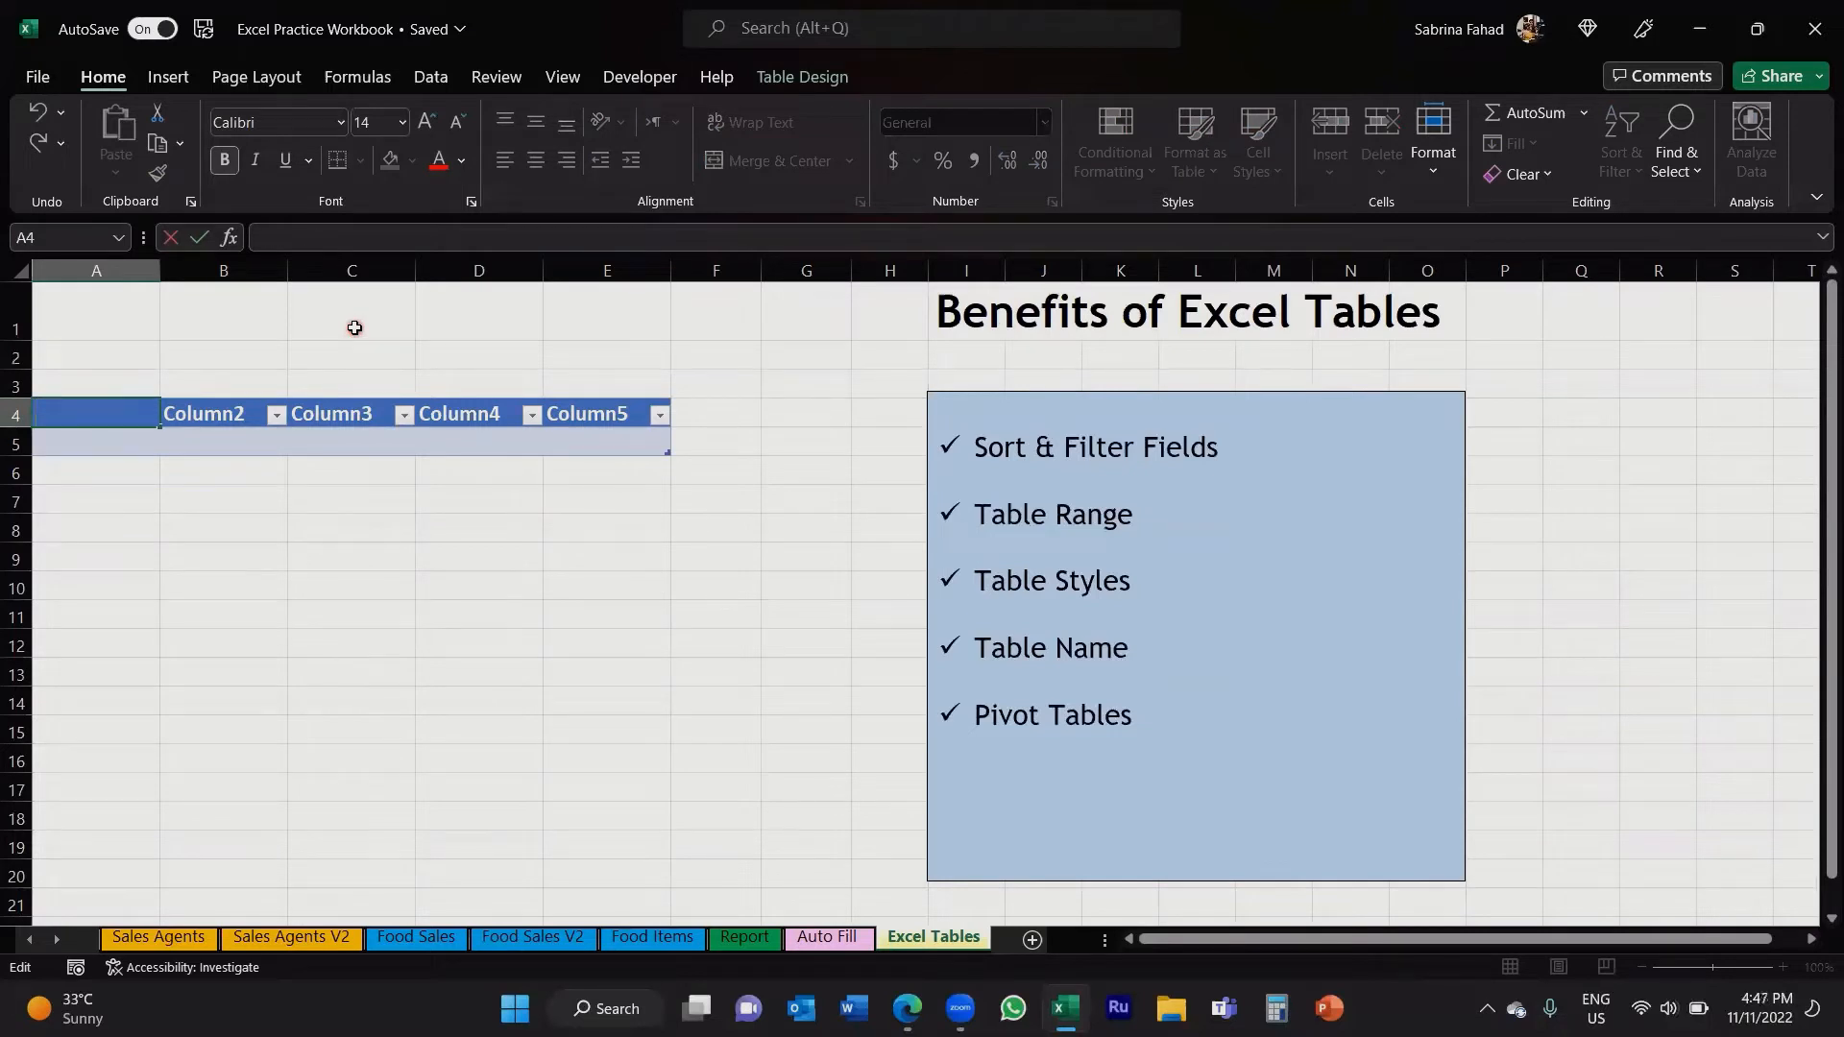
type("Date")
left_click(248, 413)
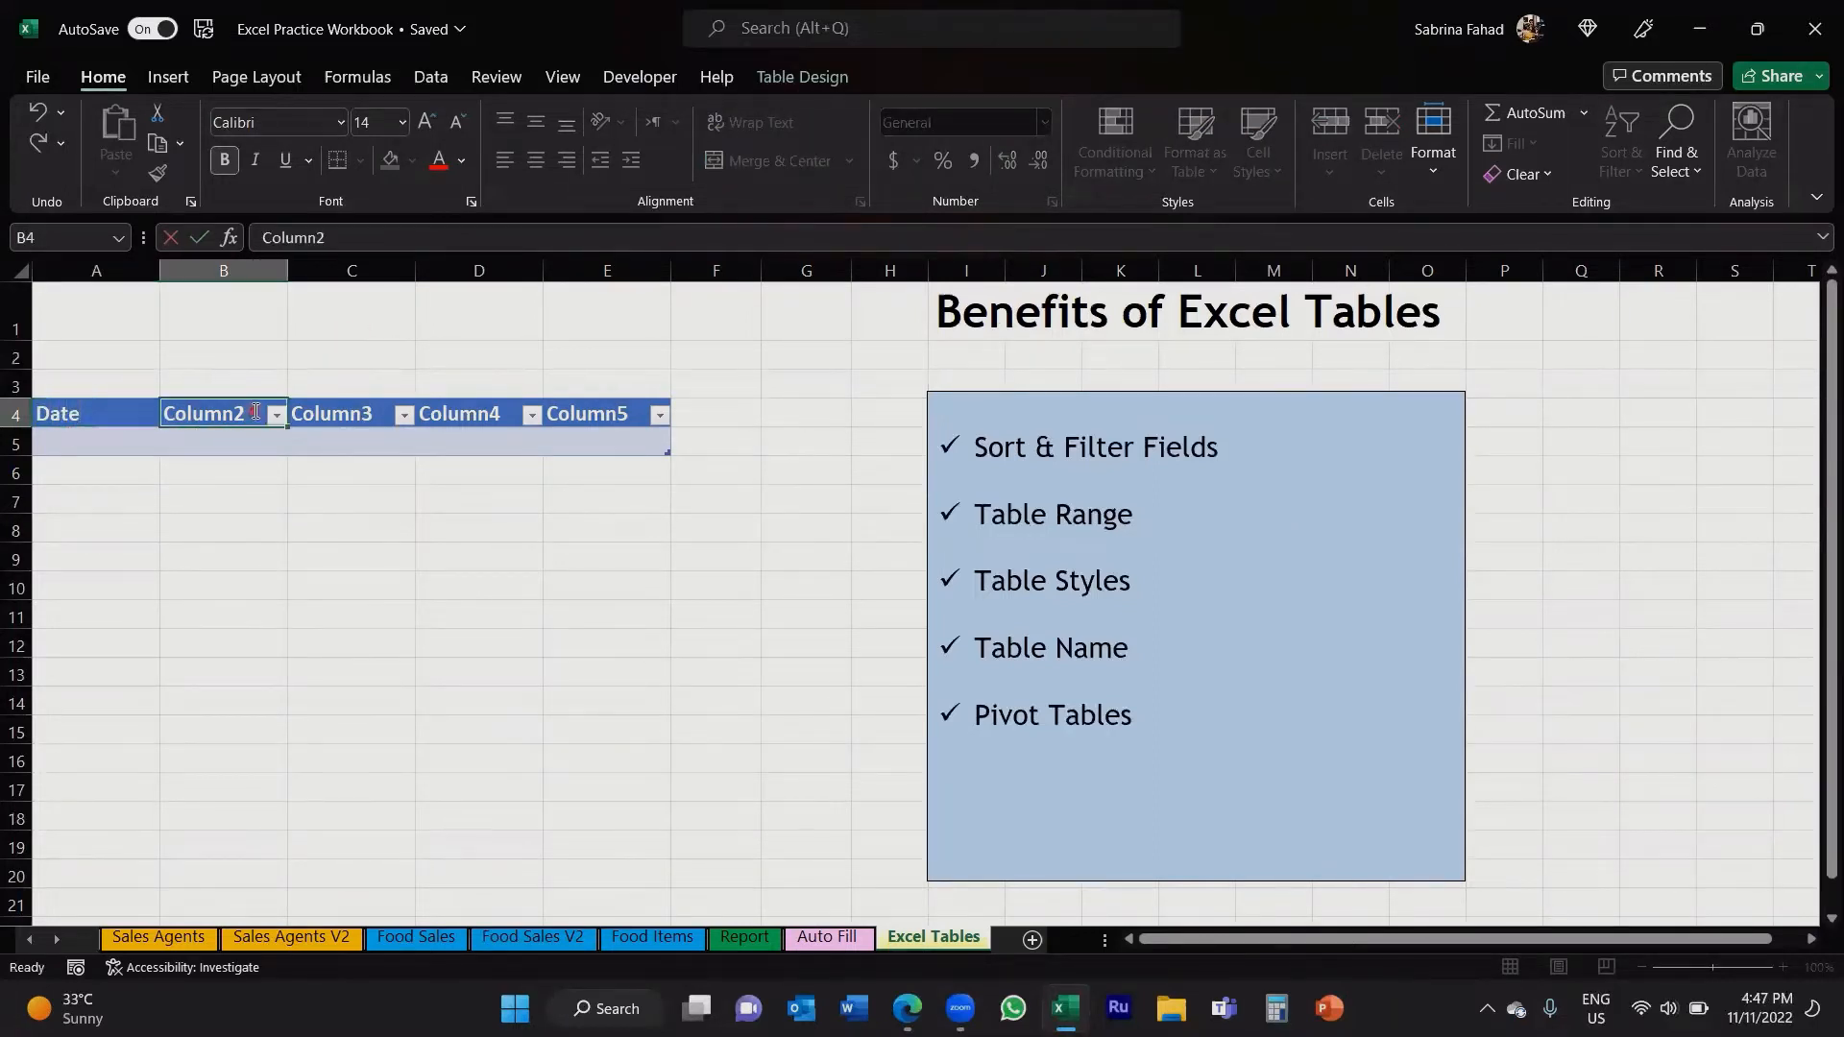
double_click(248, 413)
left_click_drag(248, 413, 146, 415)
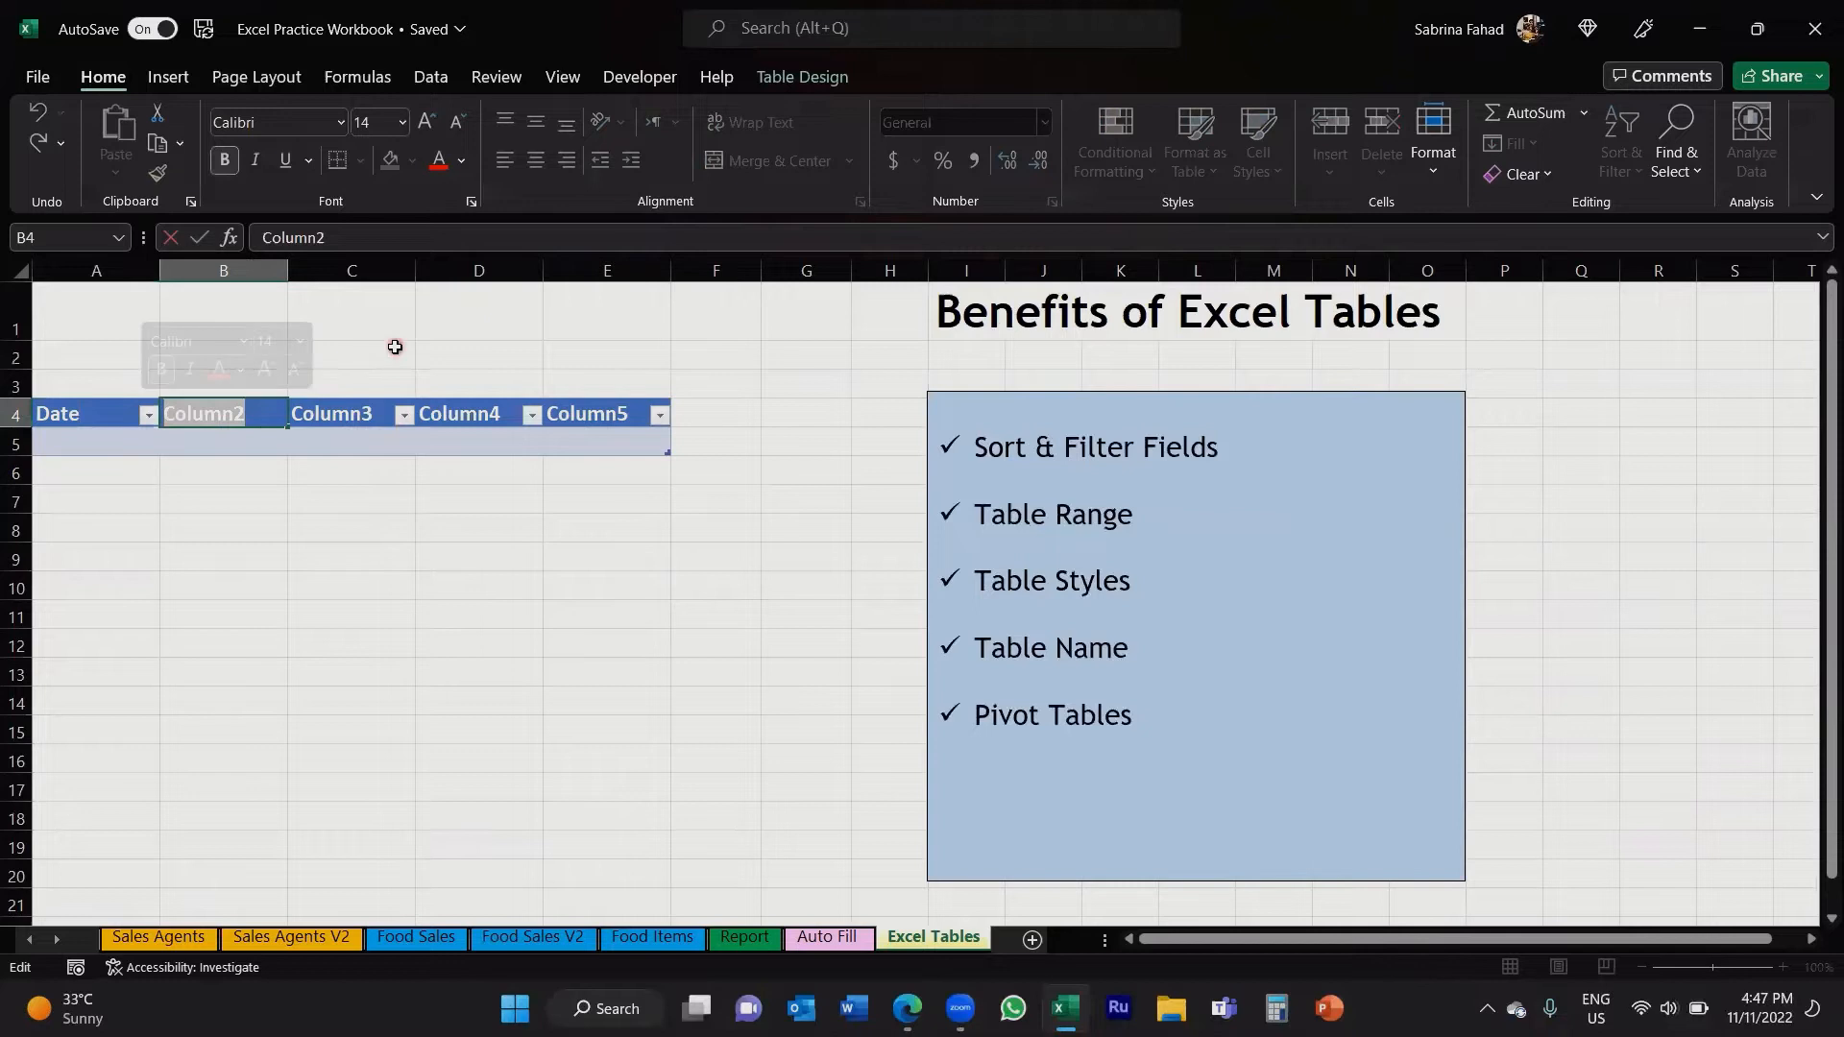
type("Category")
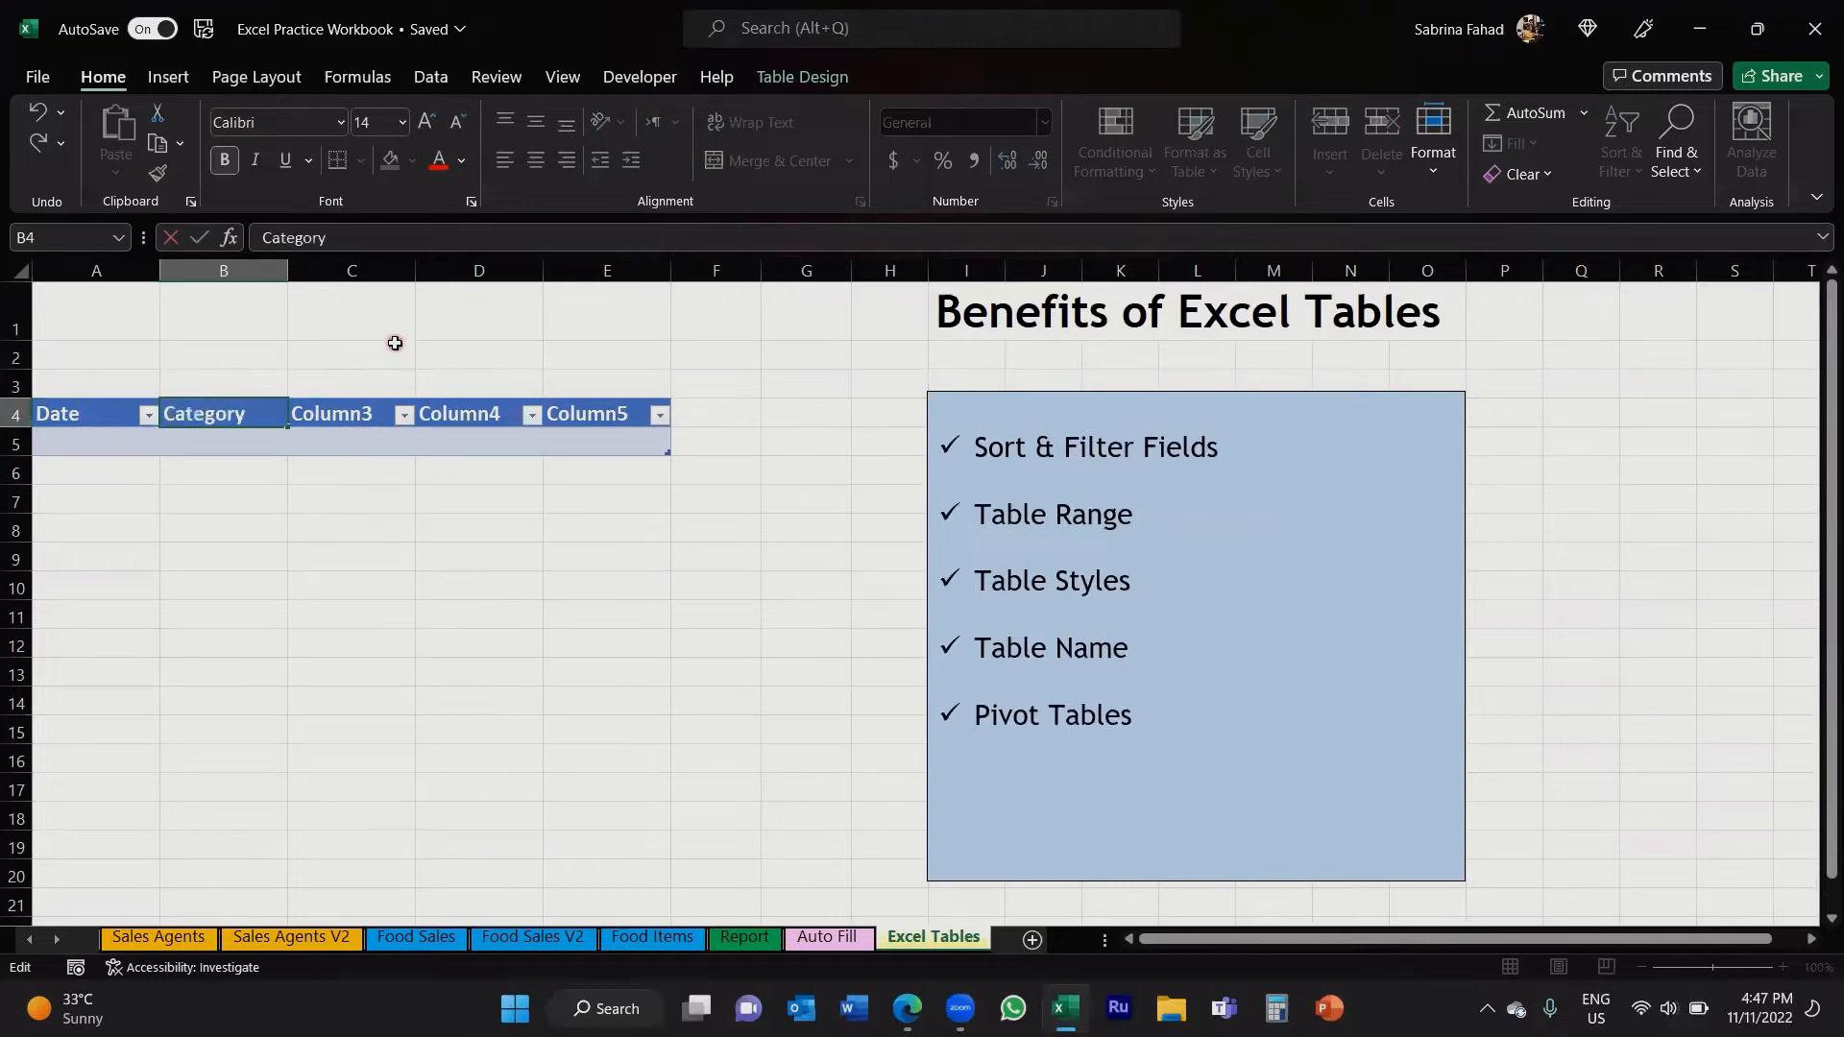
Step: Rename the remaining table headers in C4, D4 and E4 to Food Item, Quantity and Price
left_click(373, 413)
double_click(373, 413)
left_click_drag(372, 413, 291, 414)
type("Food Item")
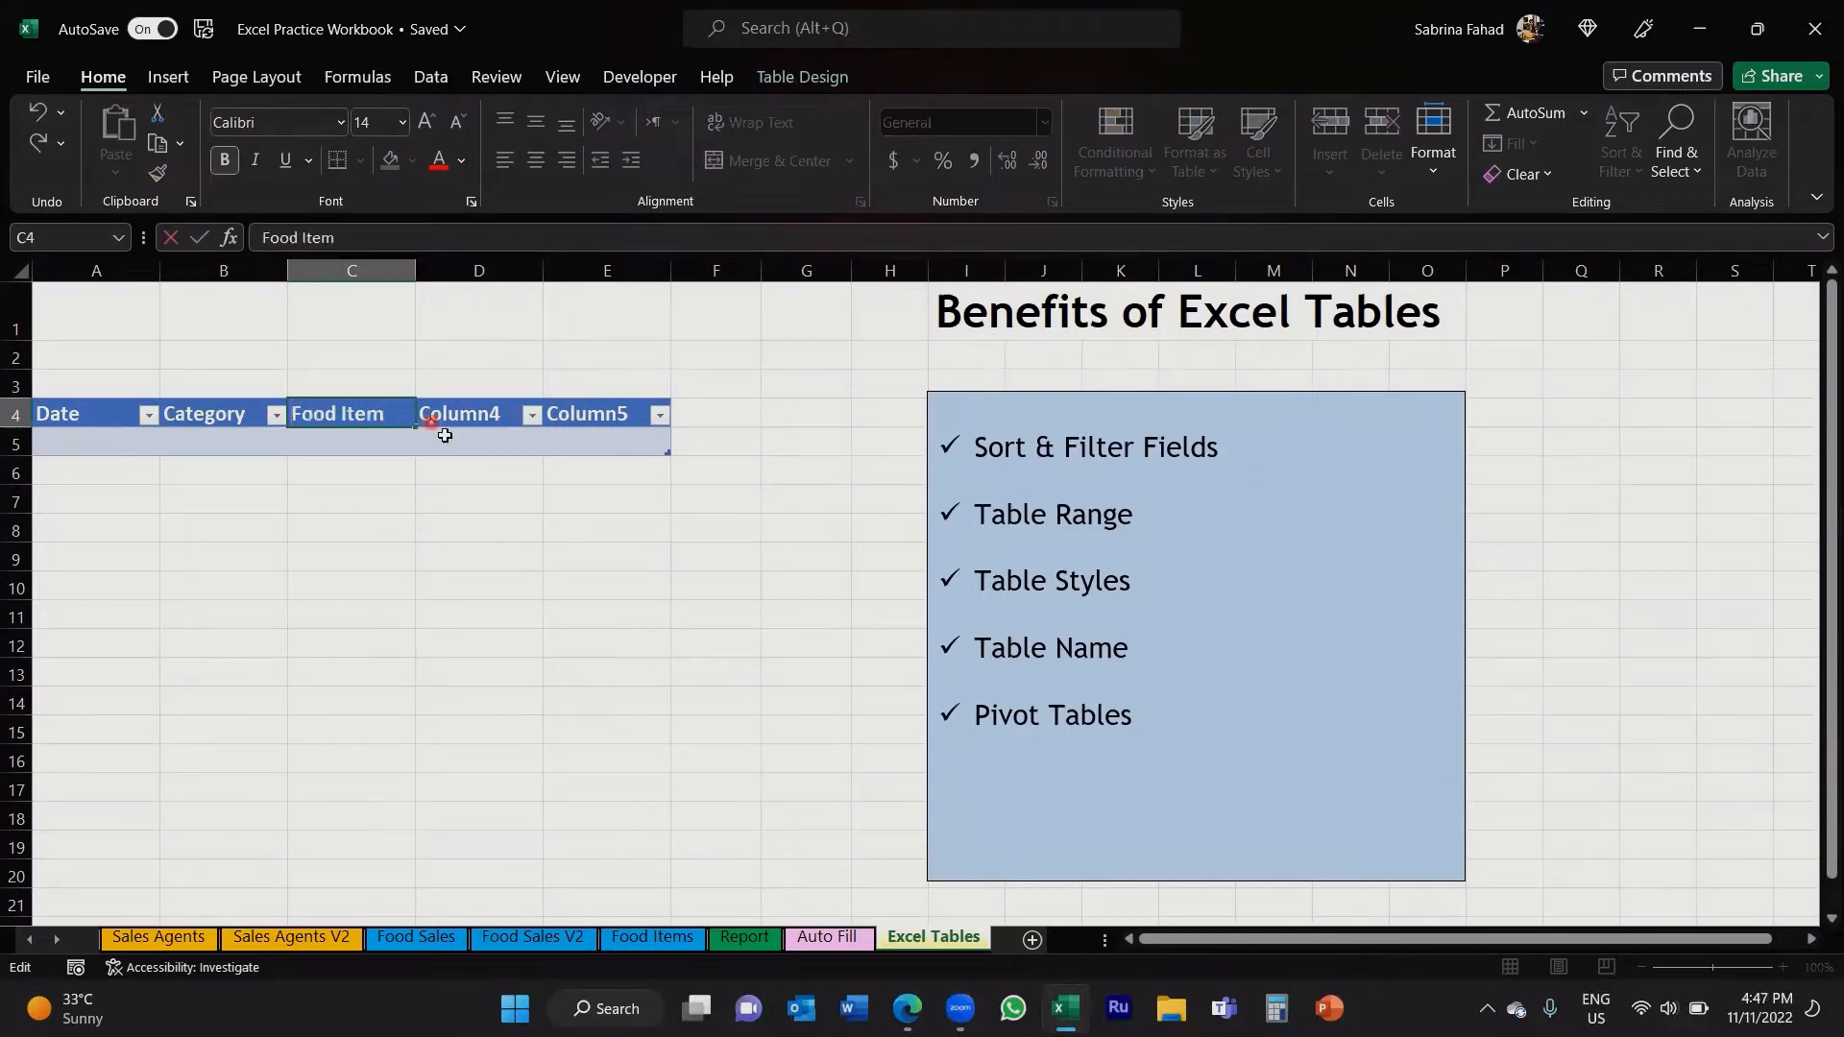
left_click(494, 415)
double_click(495, 415)
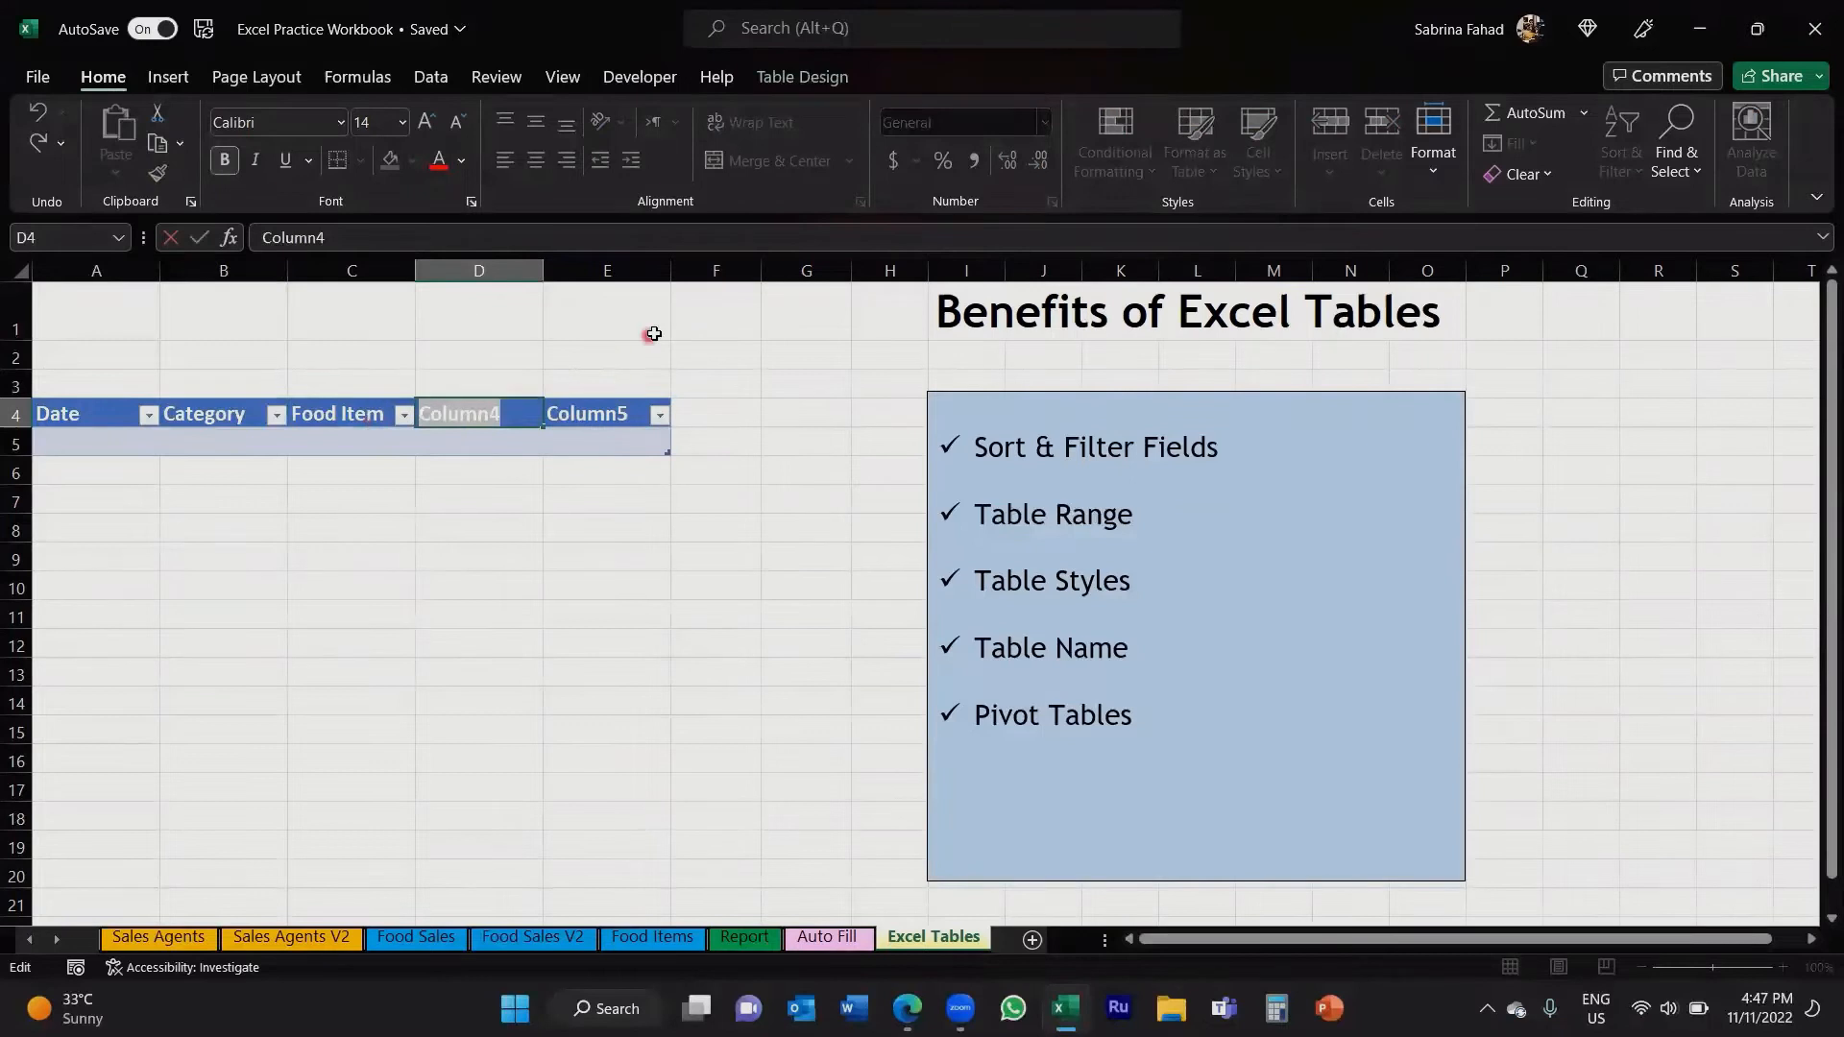
type("Quantity")
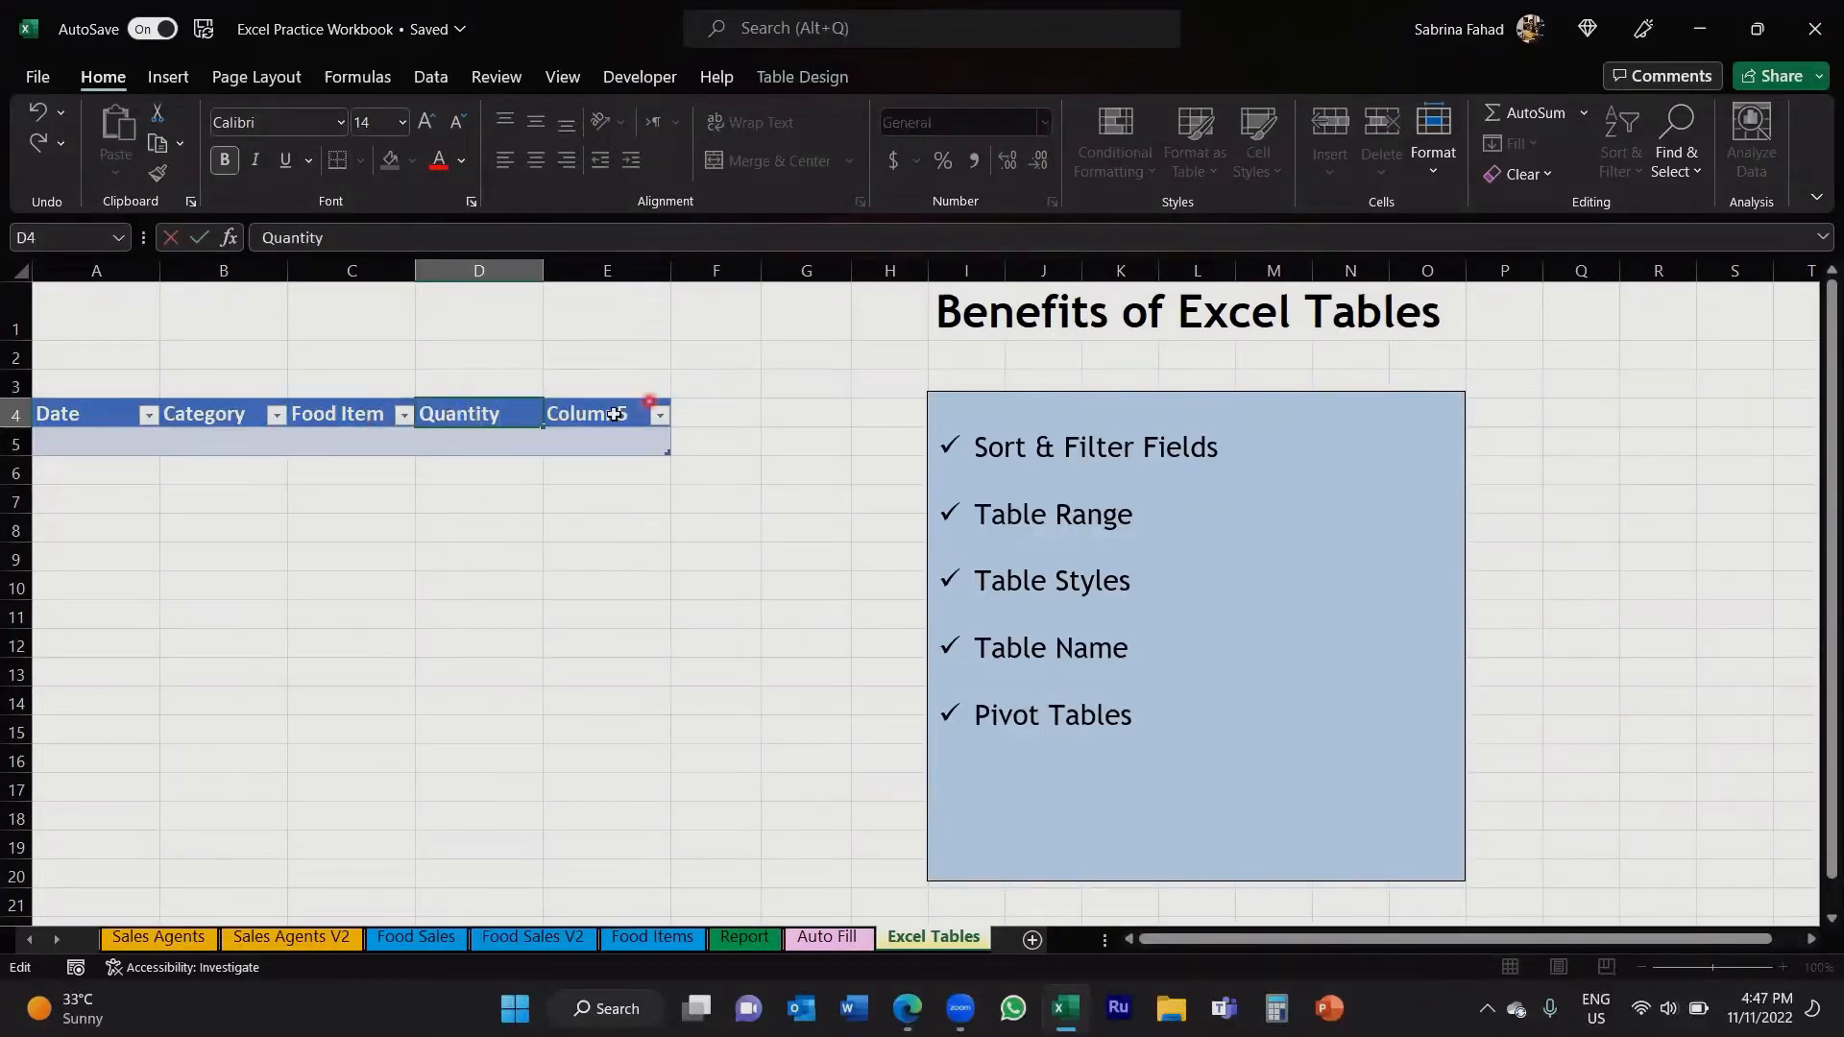
left_click(615, 414)
double_click(615, 414)
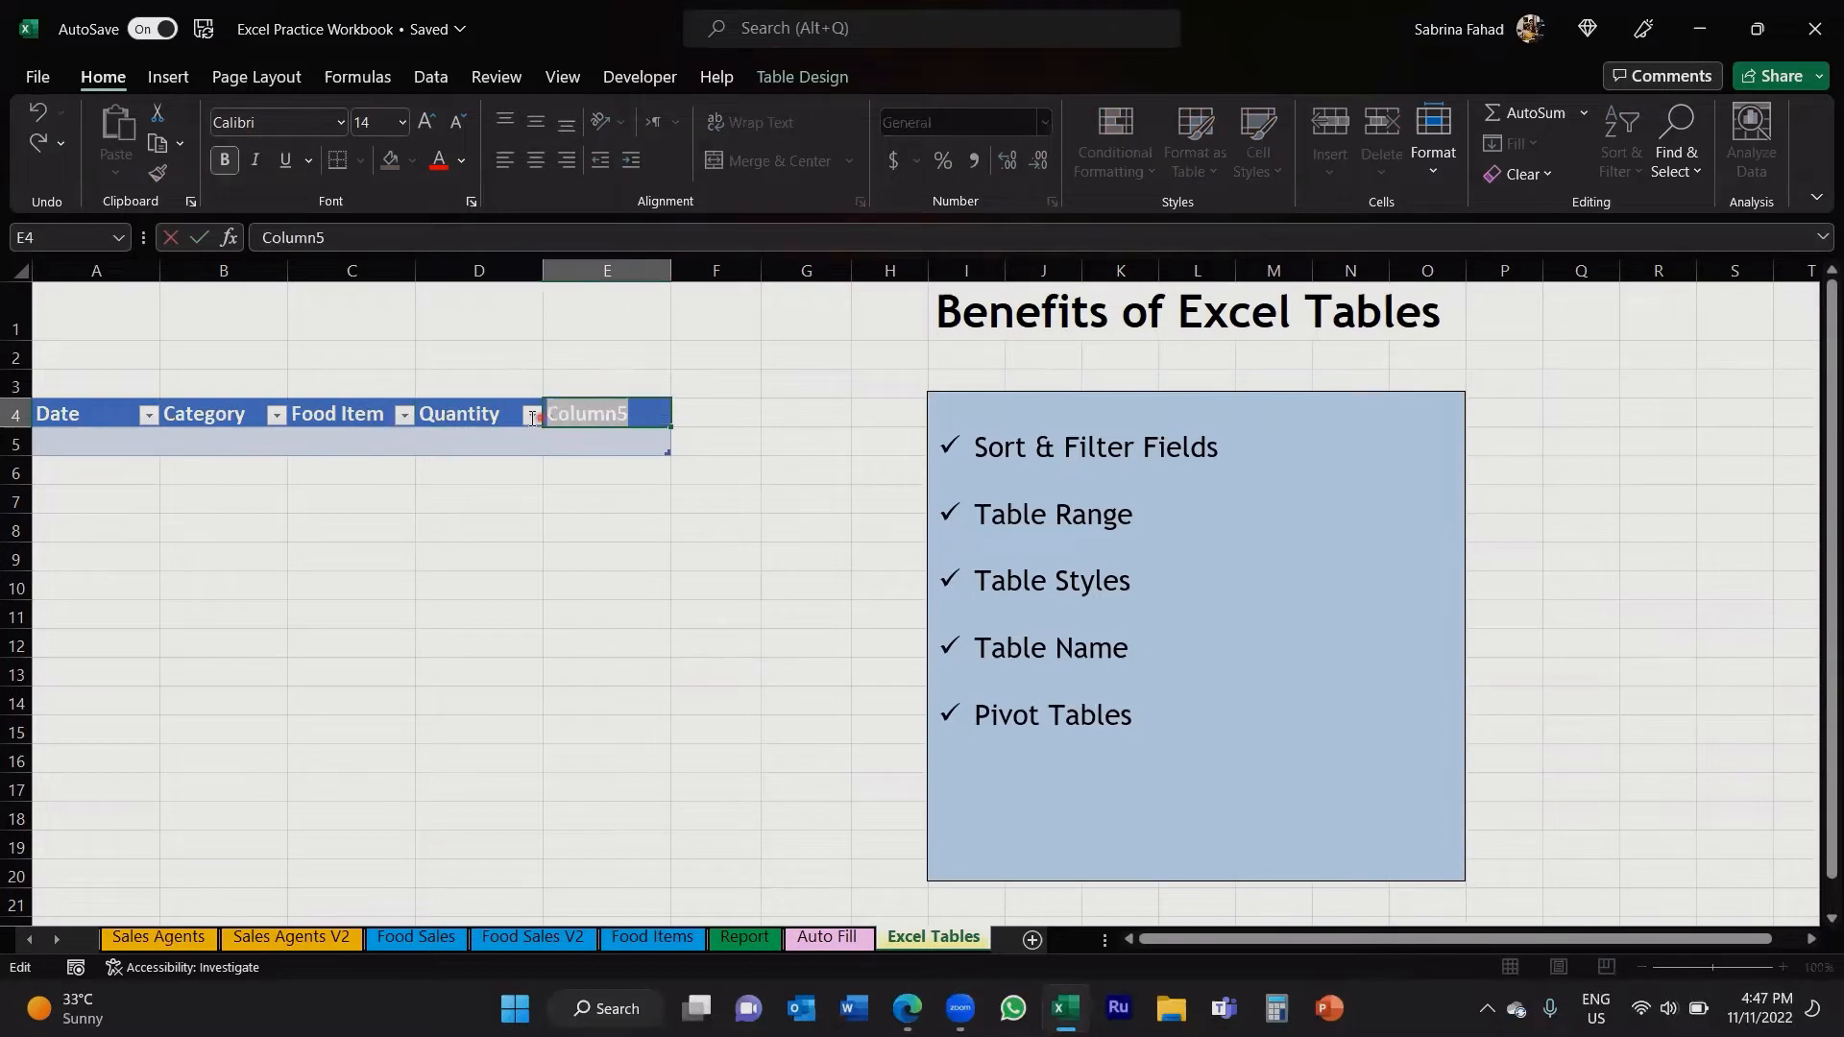
type("Price")
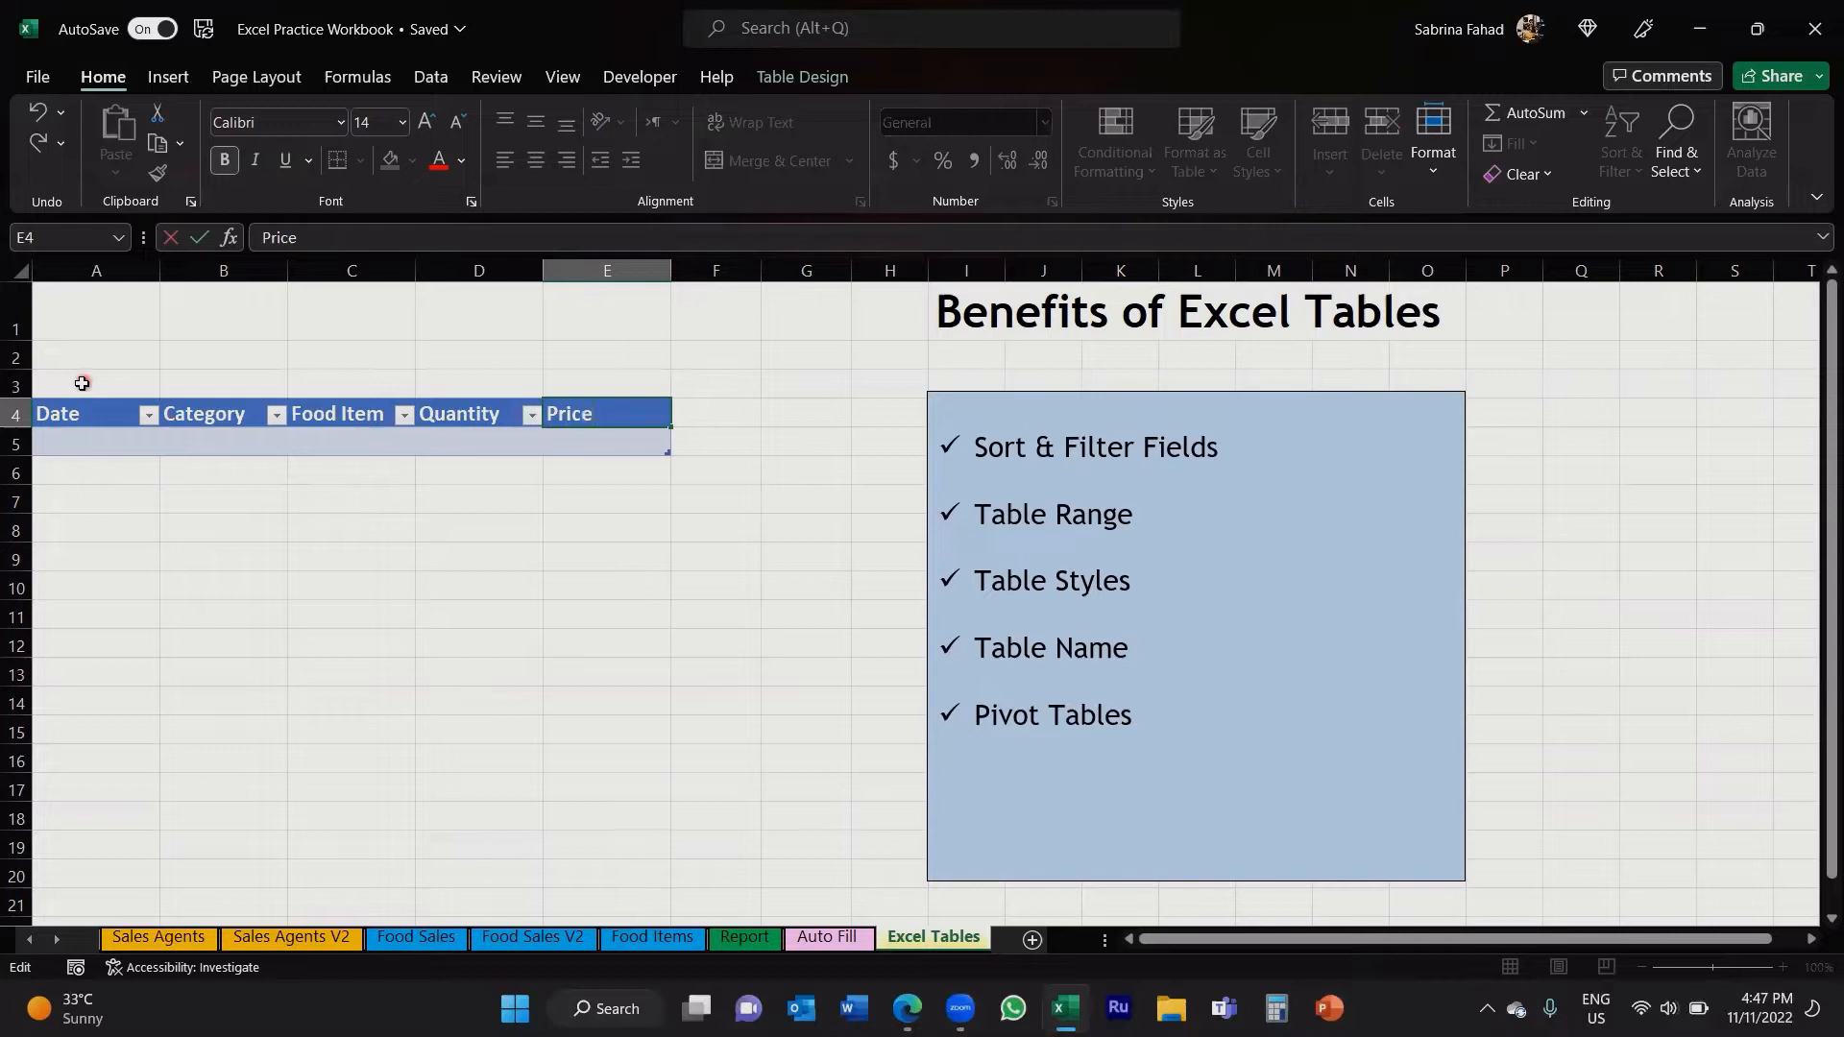
left_click(82, 383)
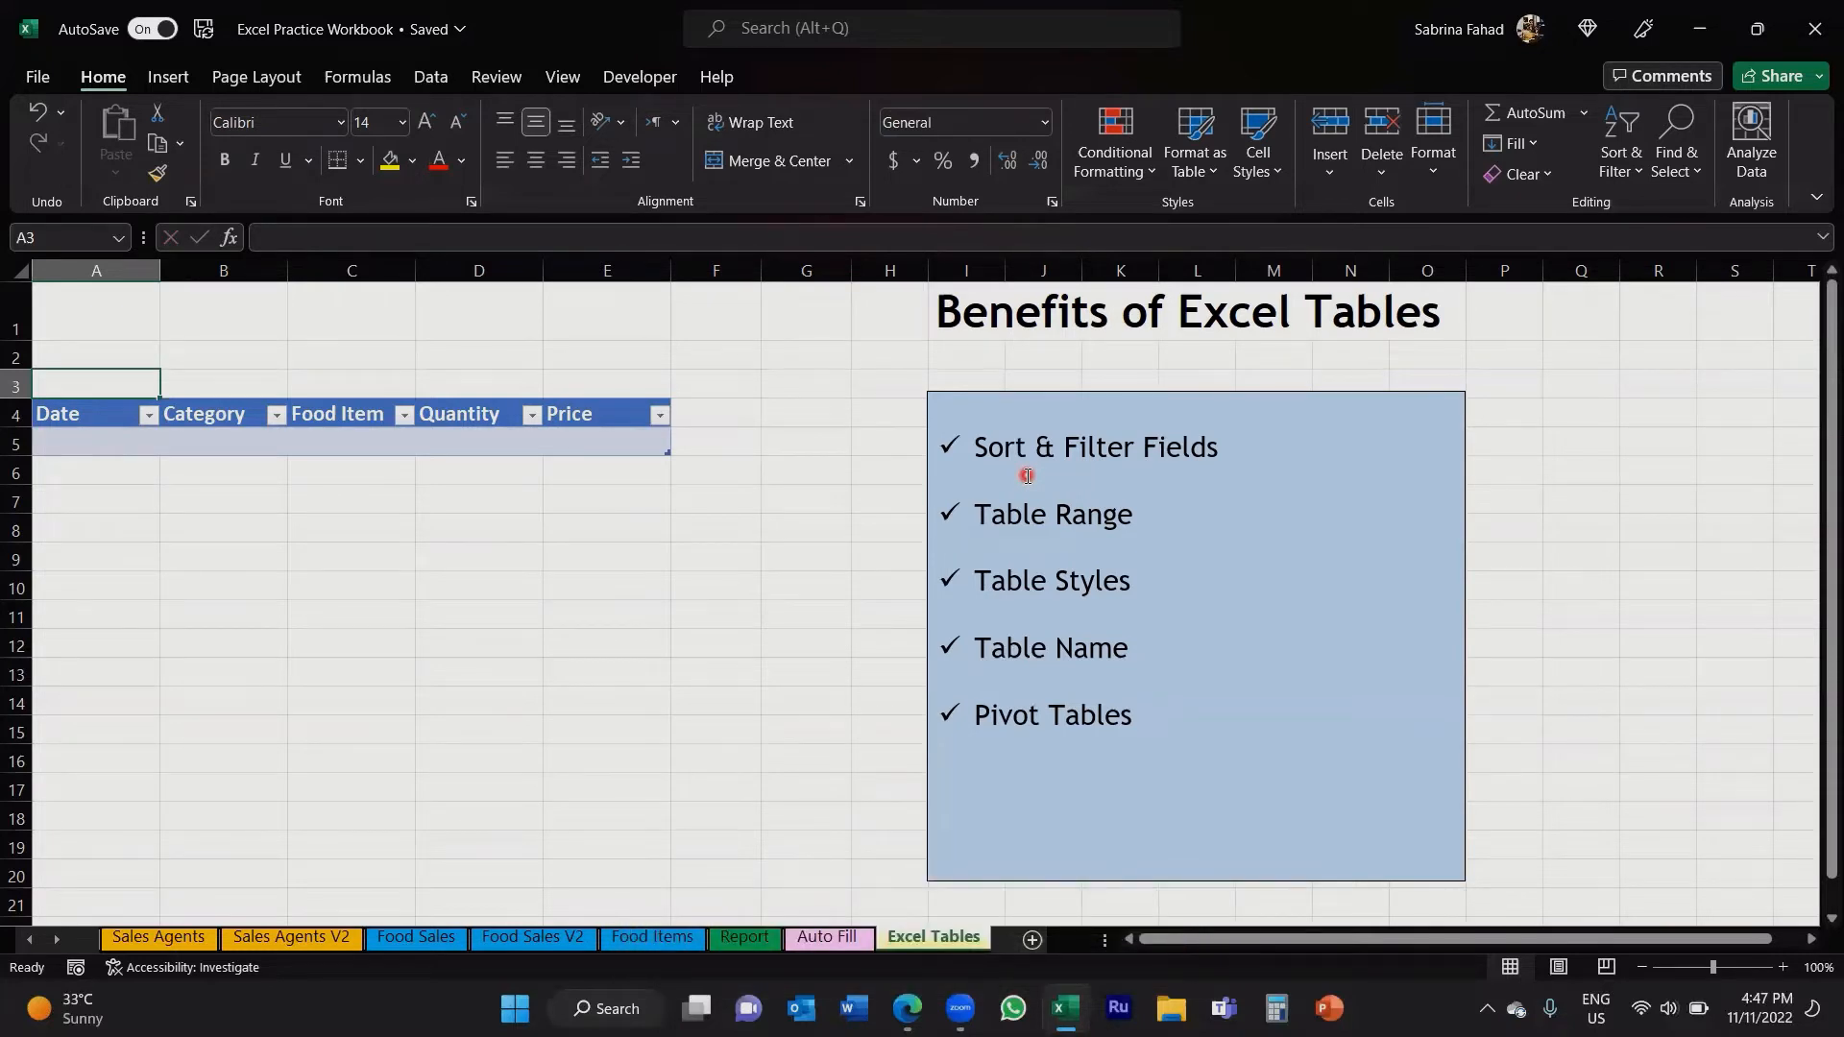
Step: View the sort and filter options of the Date column, leaving them unapplied
left_click(102, 417)
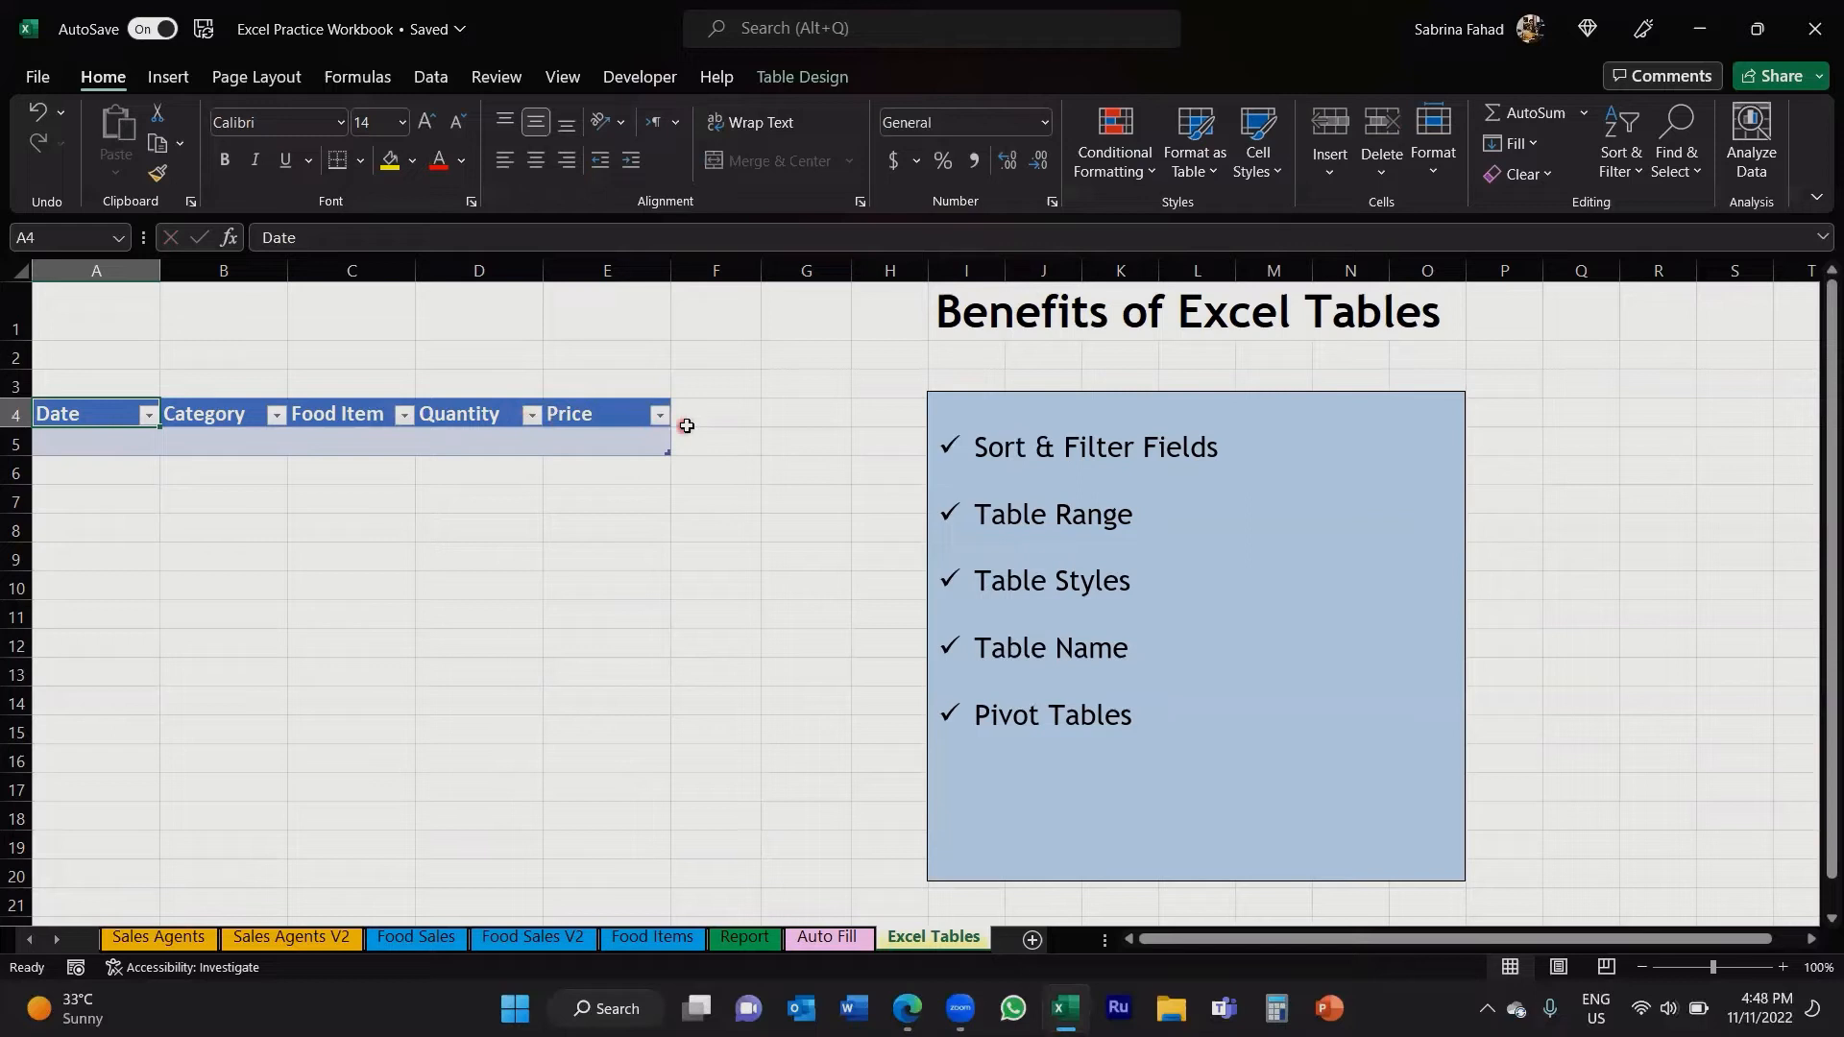
left_click(147, 415)
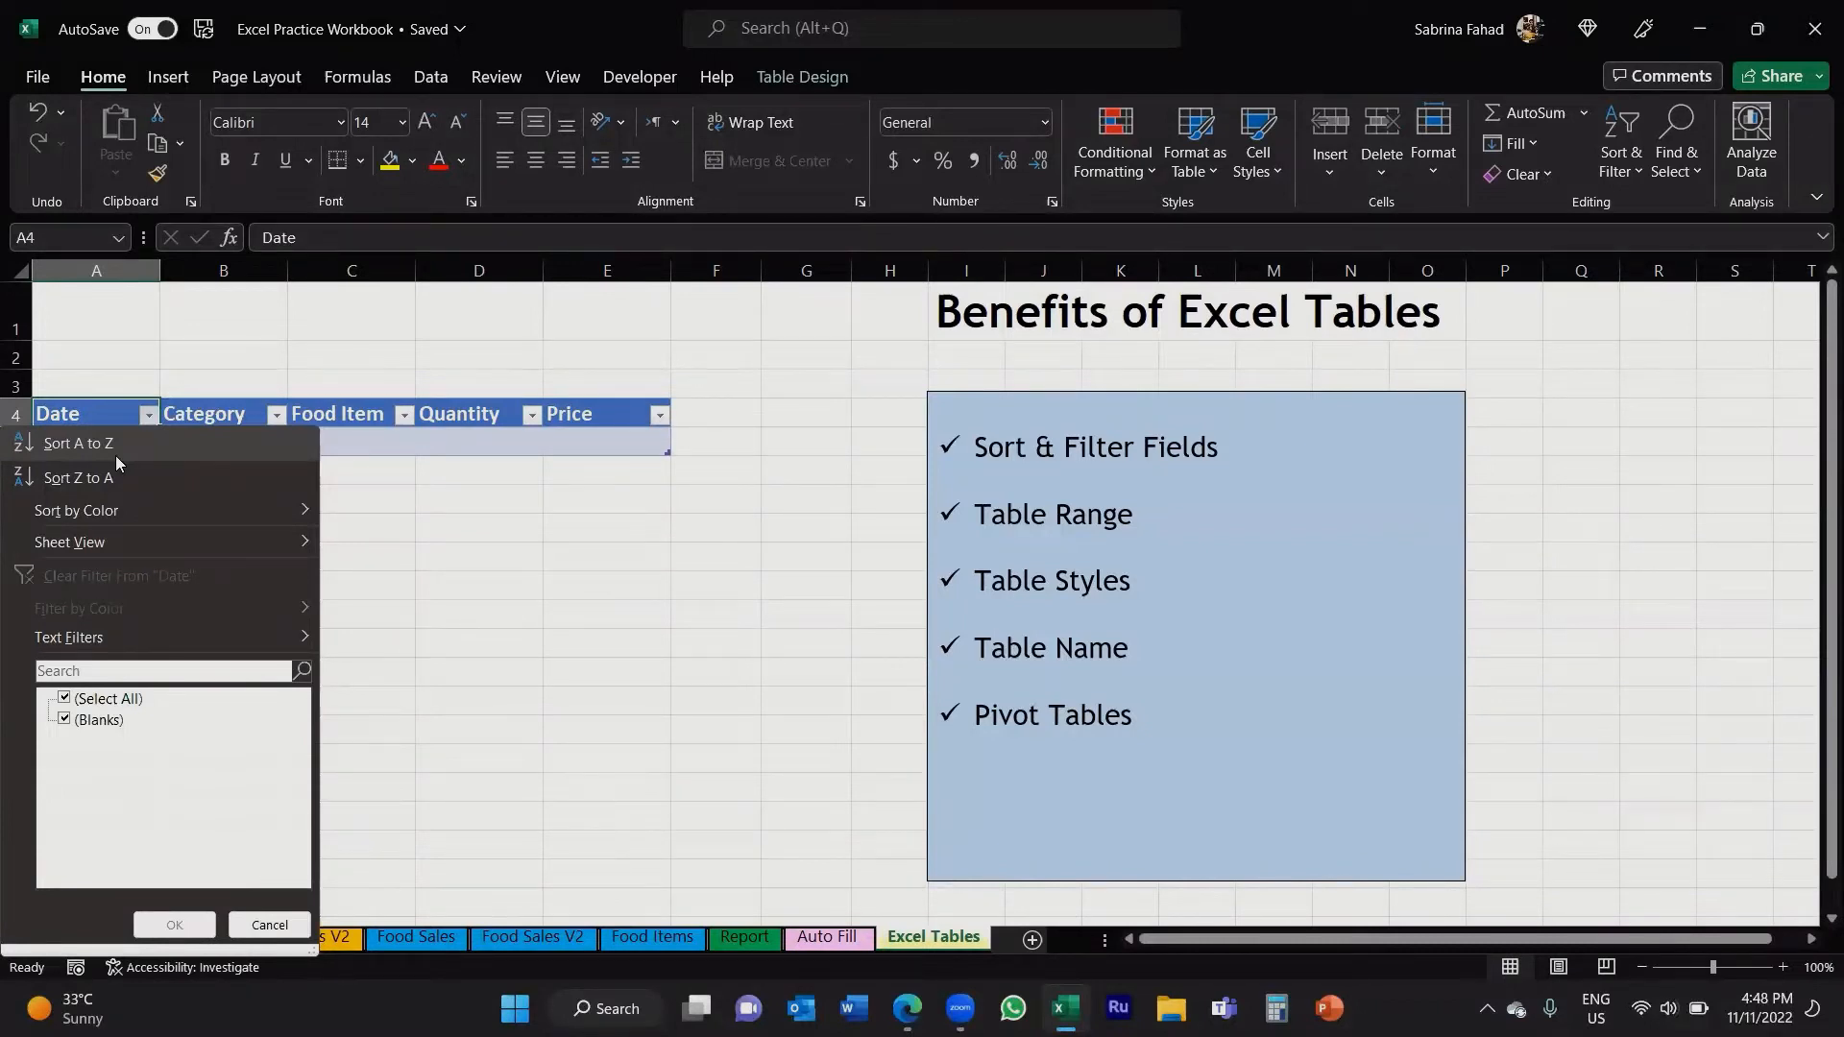
left_click(83, 380)
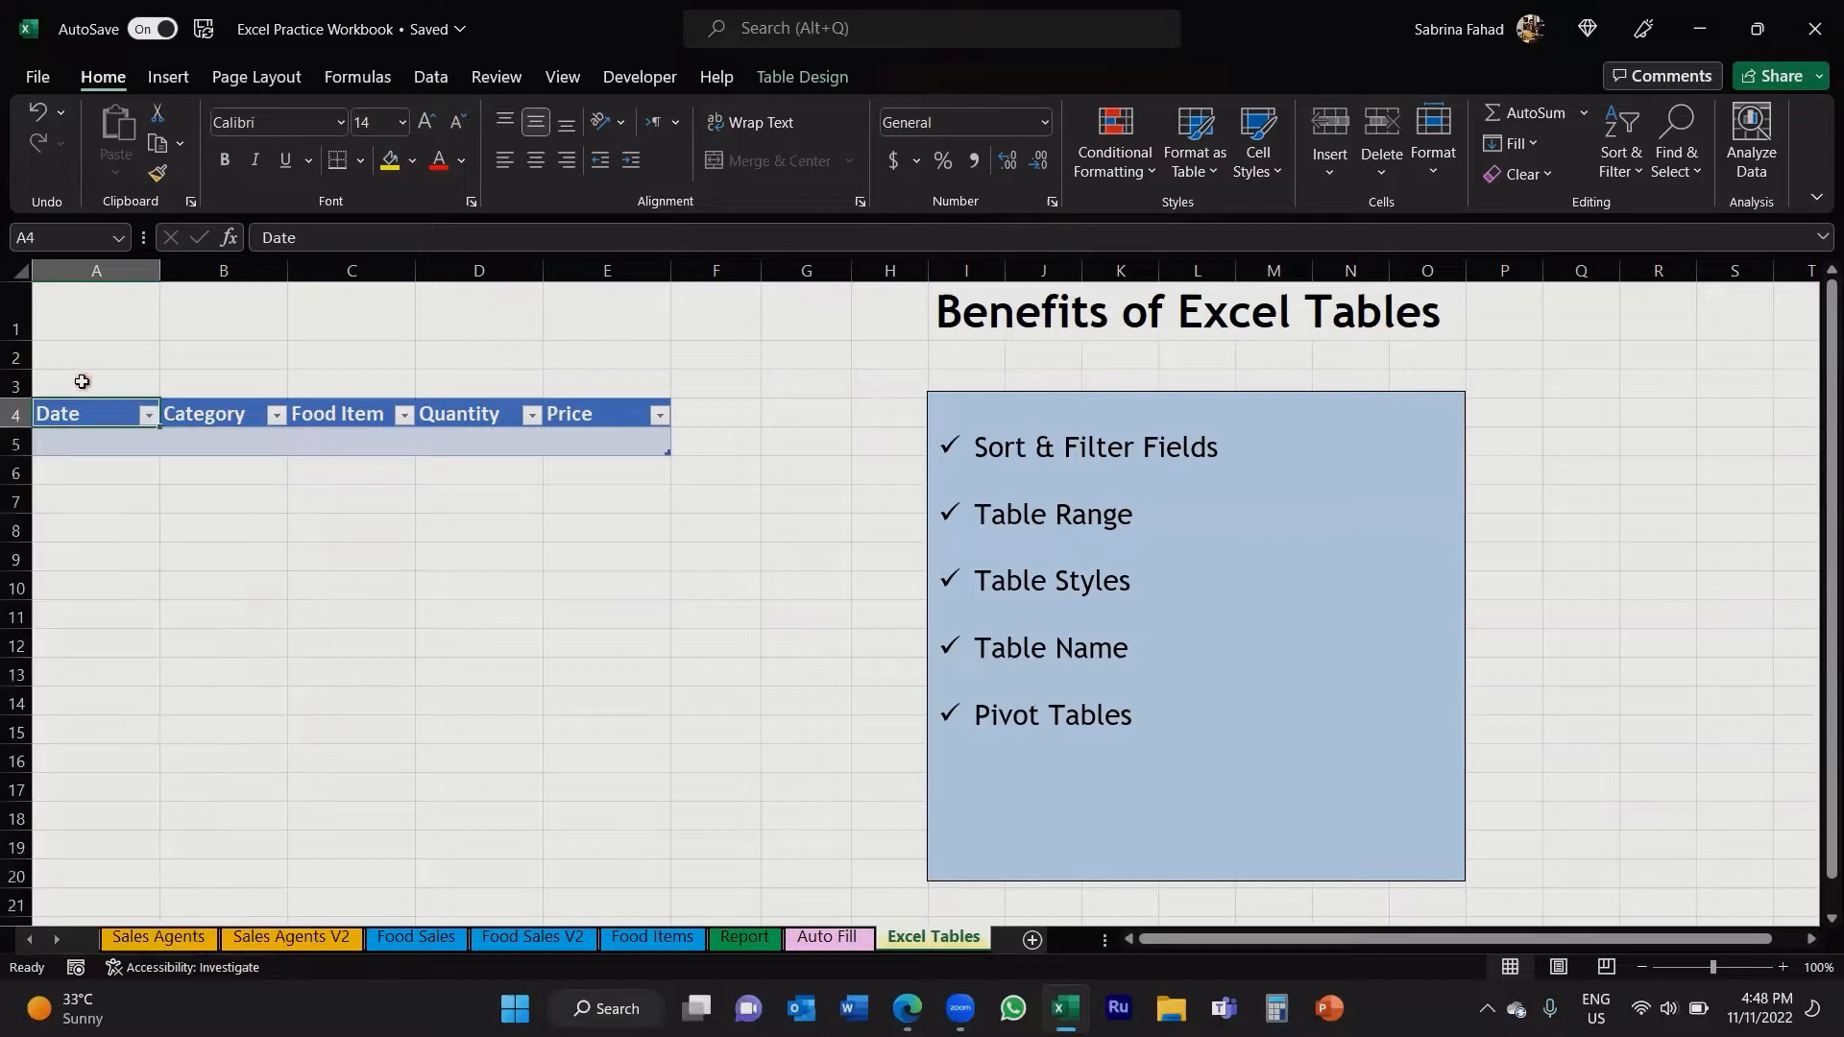
Step: Insert a new column before the Price column, between Quantity and Price
left_click(82, 382)
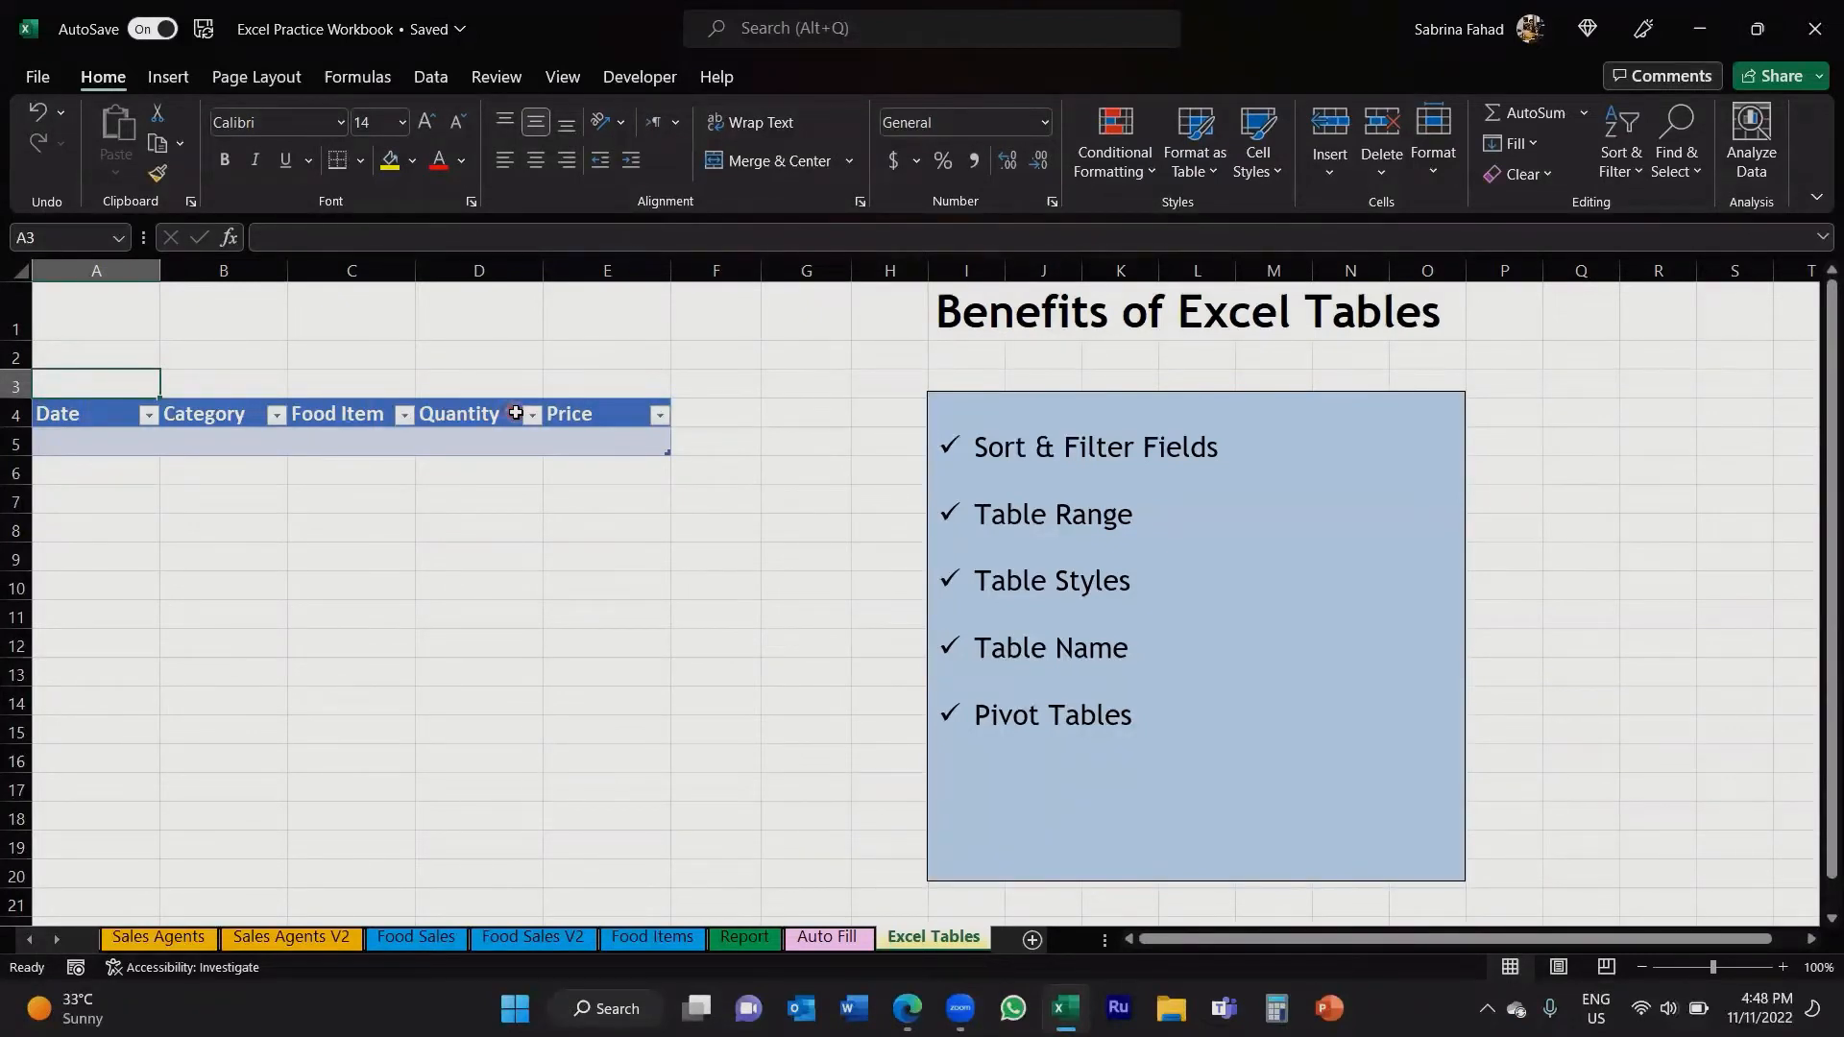
left_click(640, 269)
right_click(641, 268)
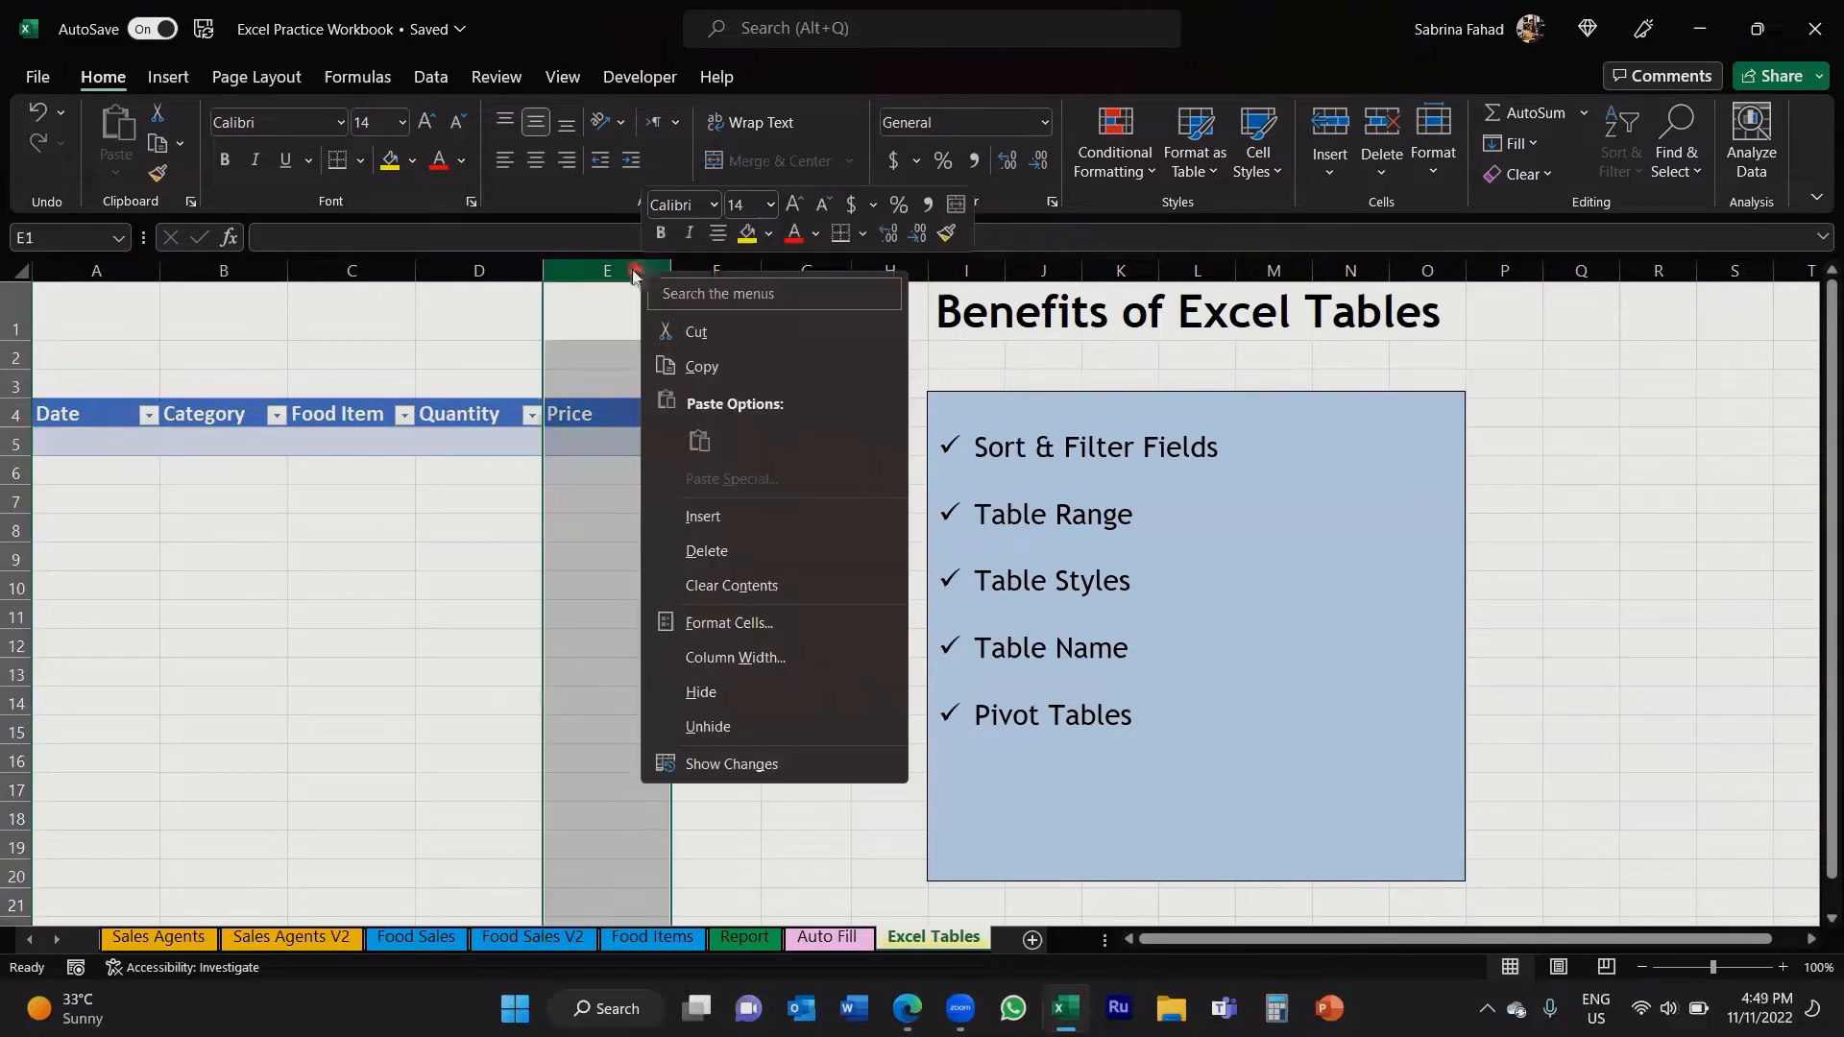
key("Escape")
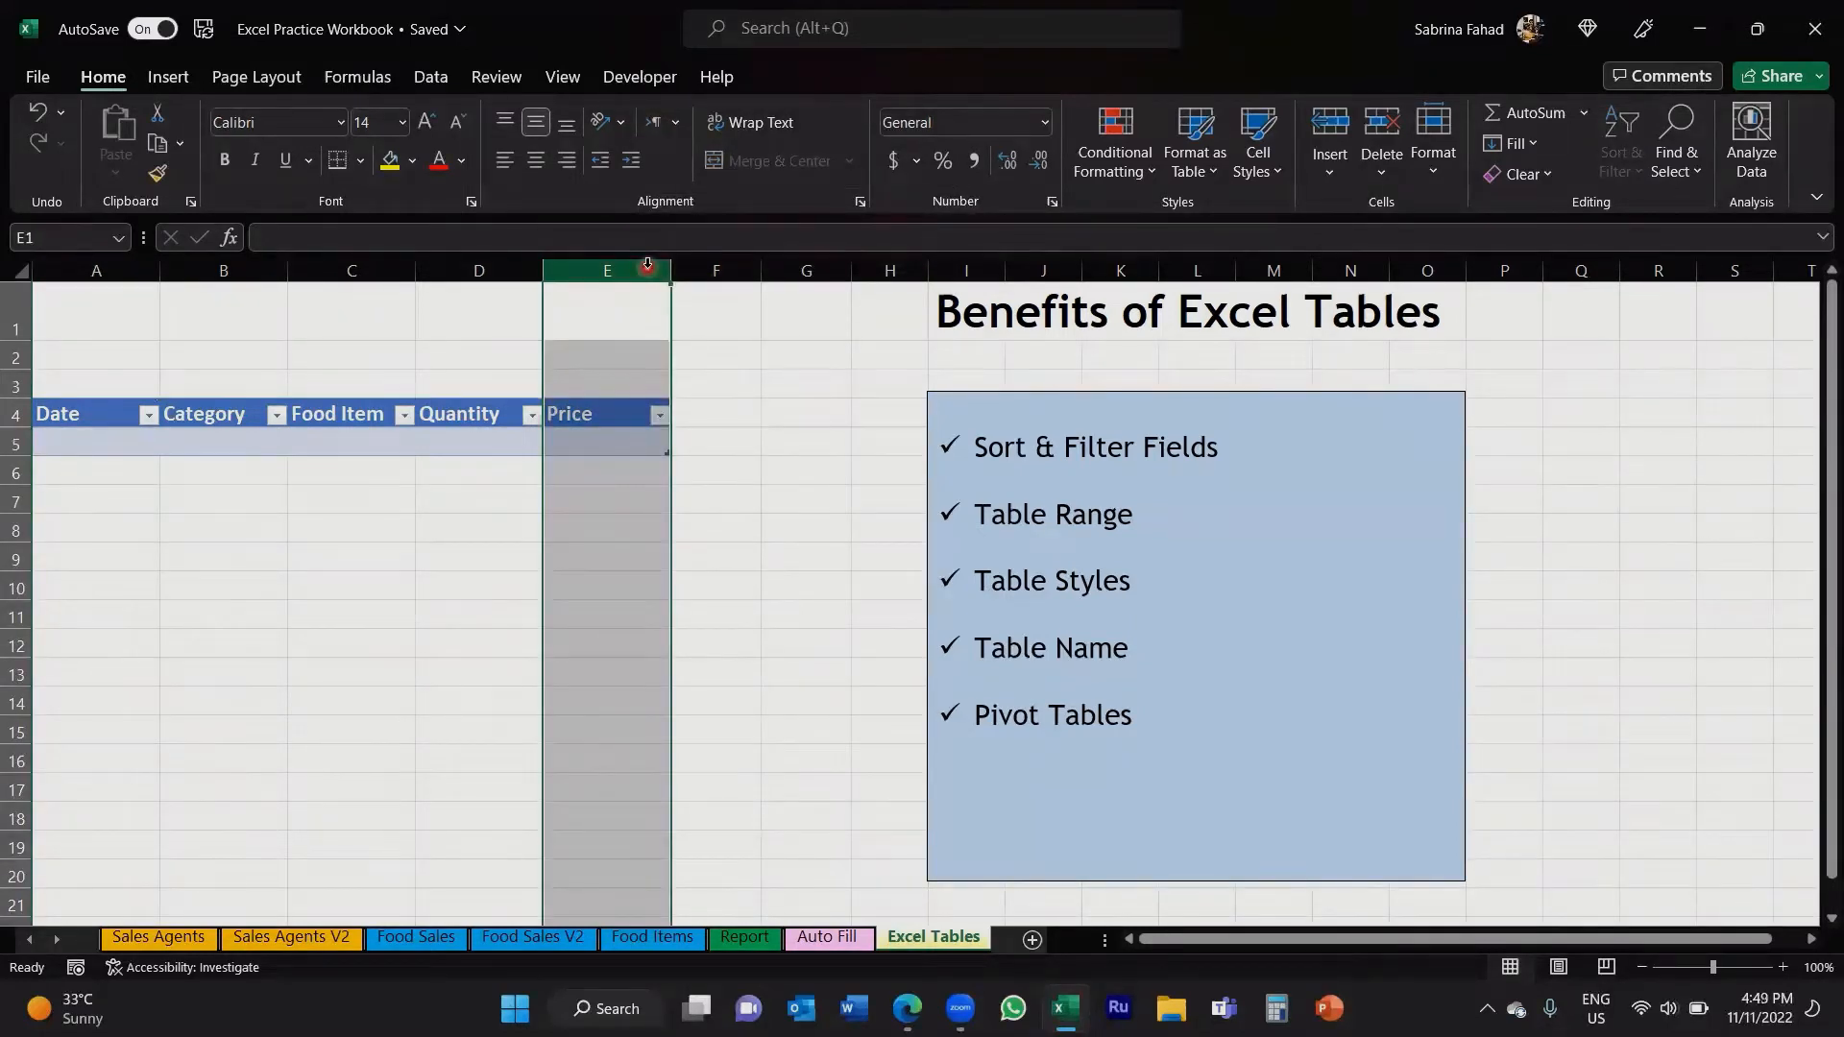
right_click(647, 267)
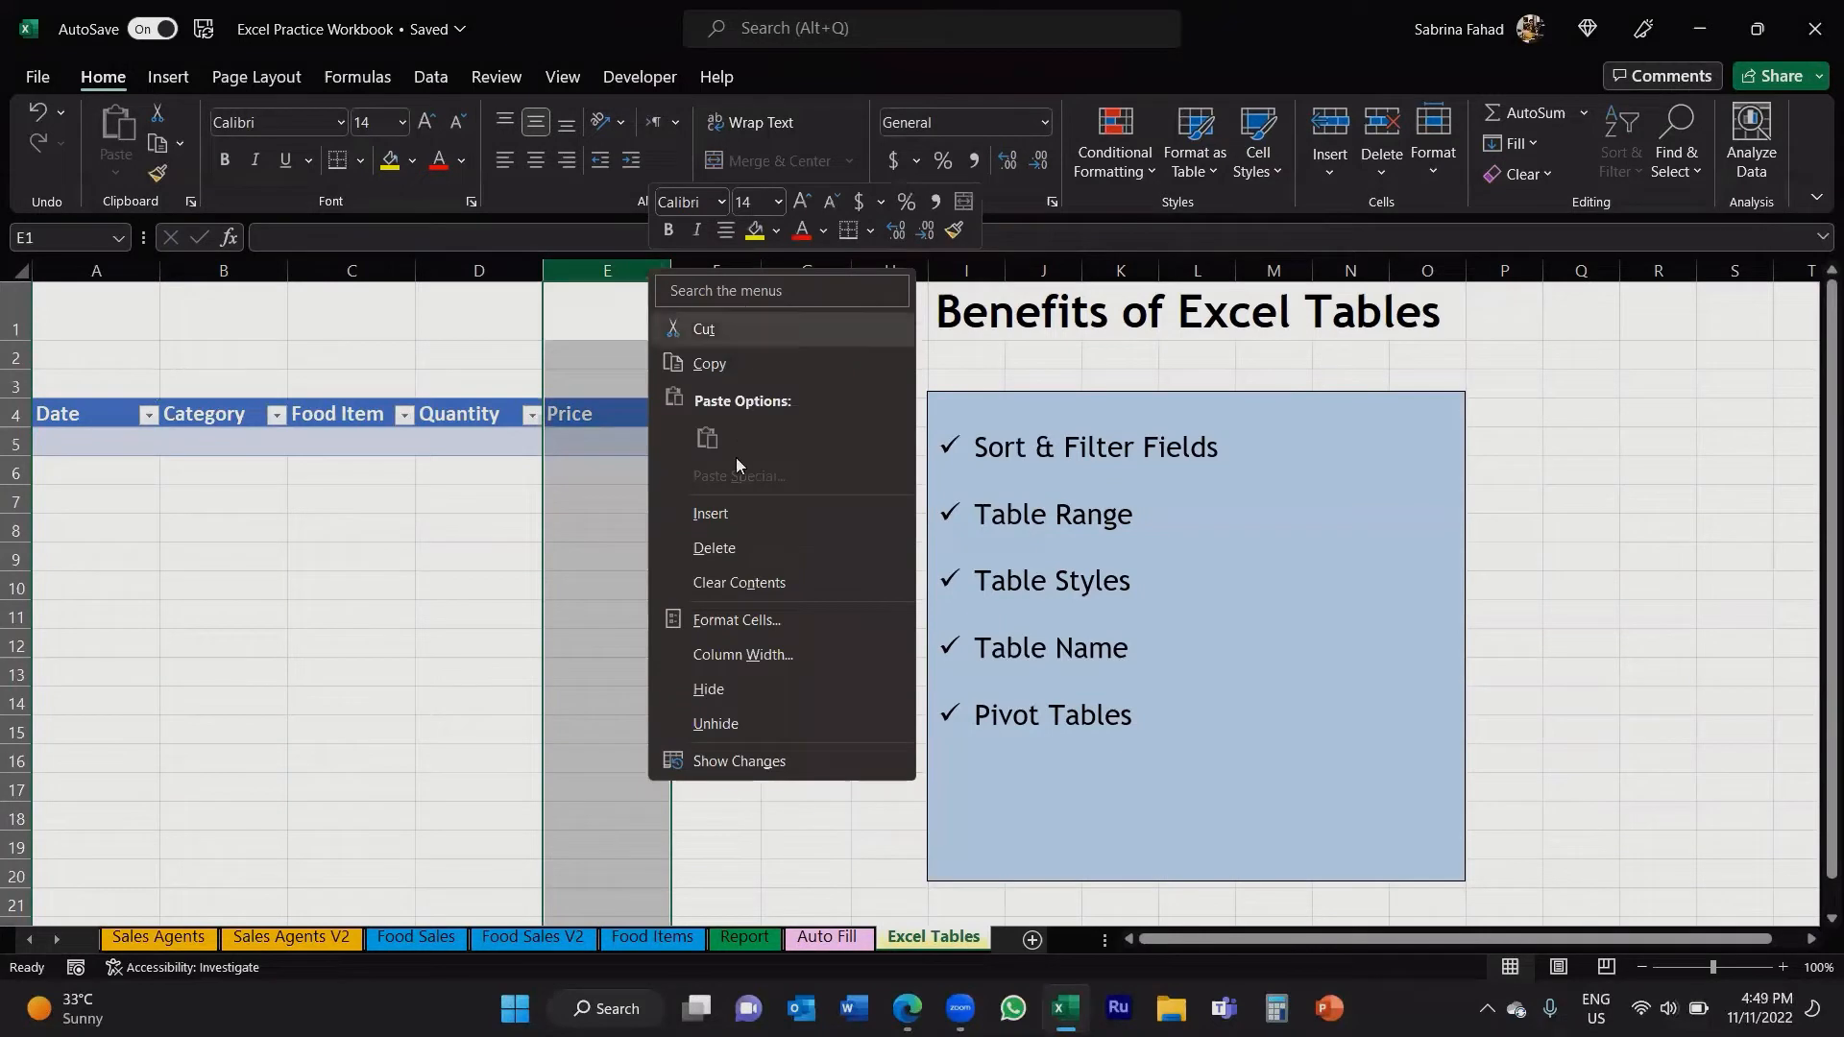
left_click(705, 516)
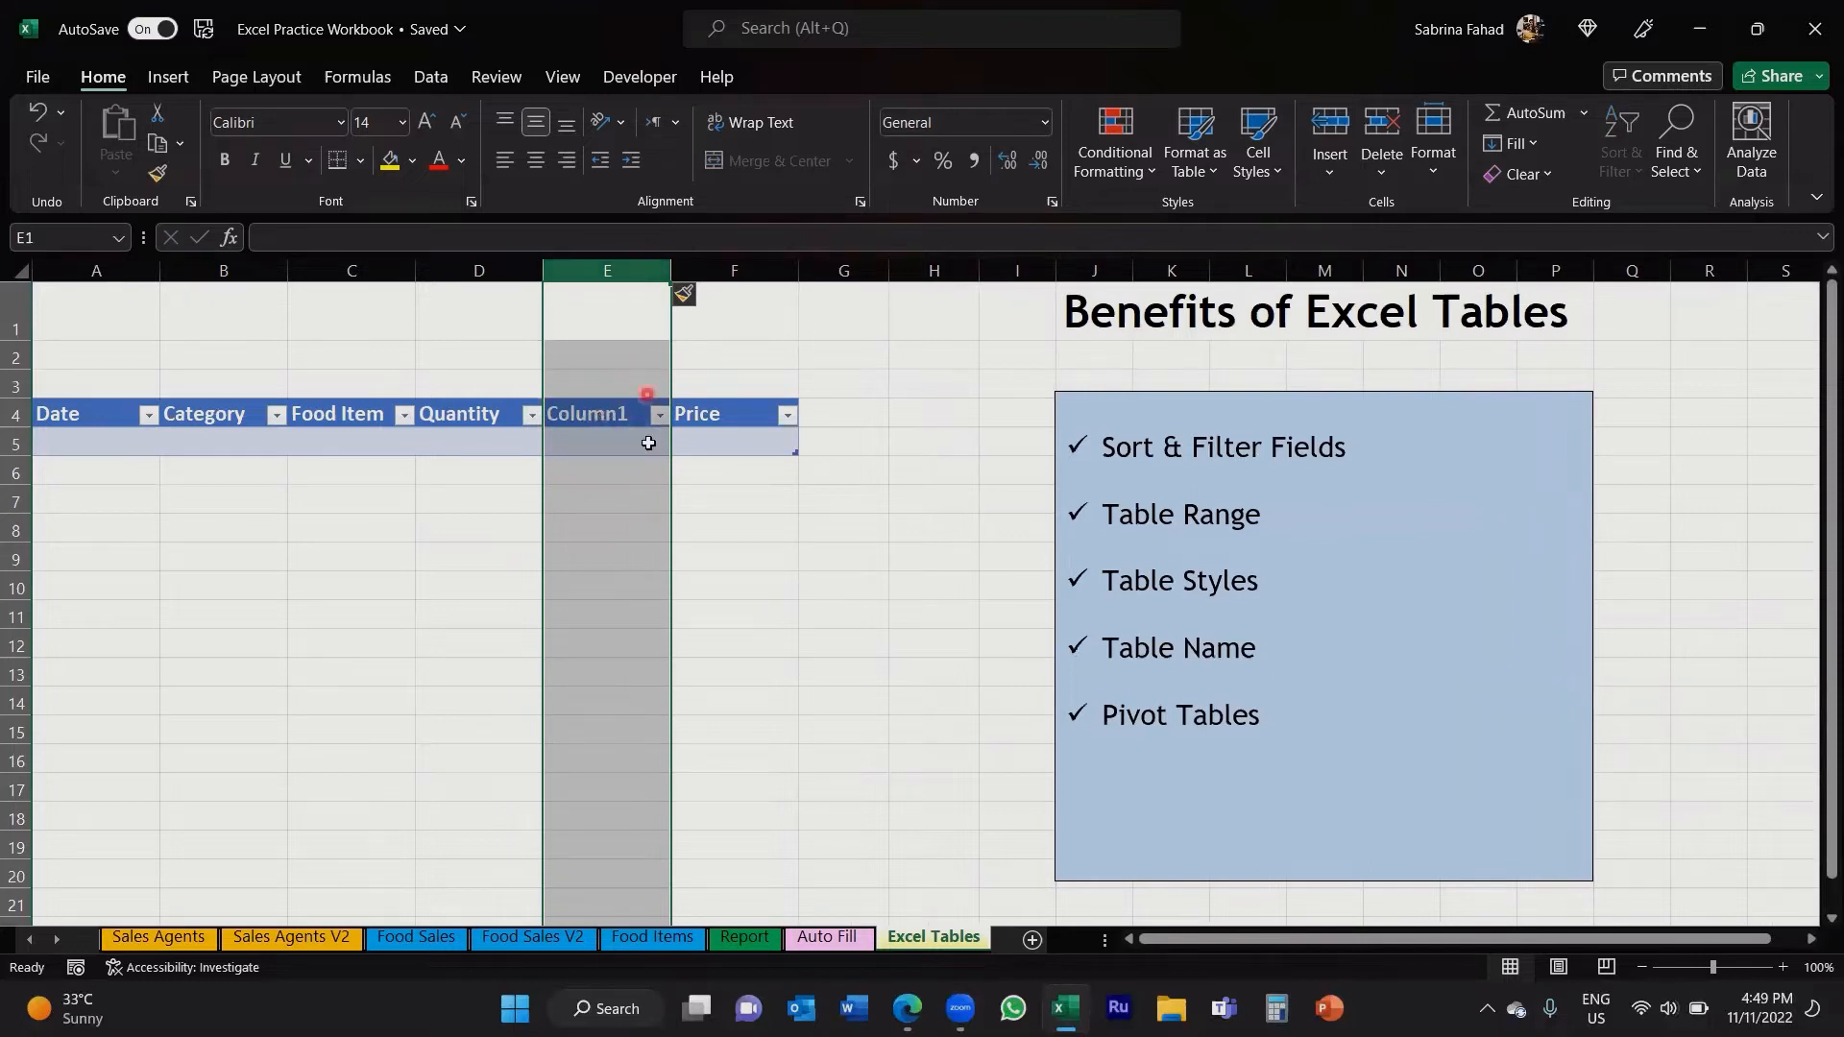
left_click(605, 384)
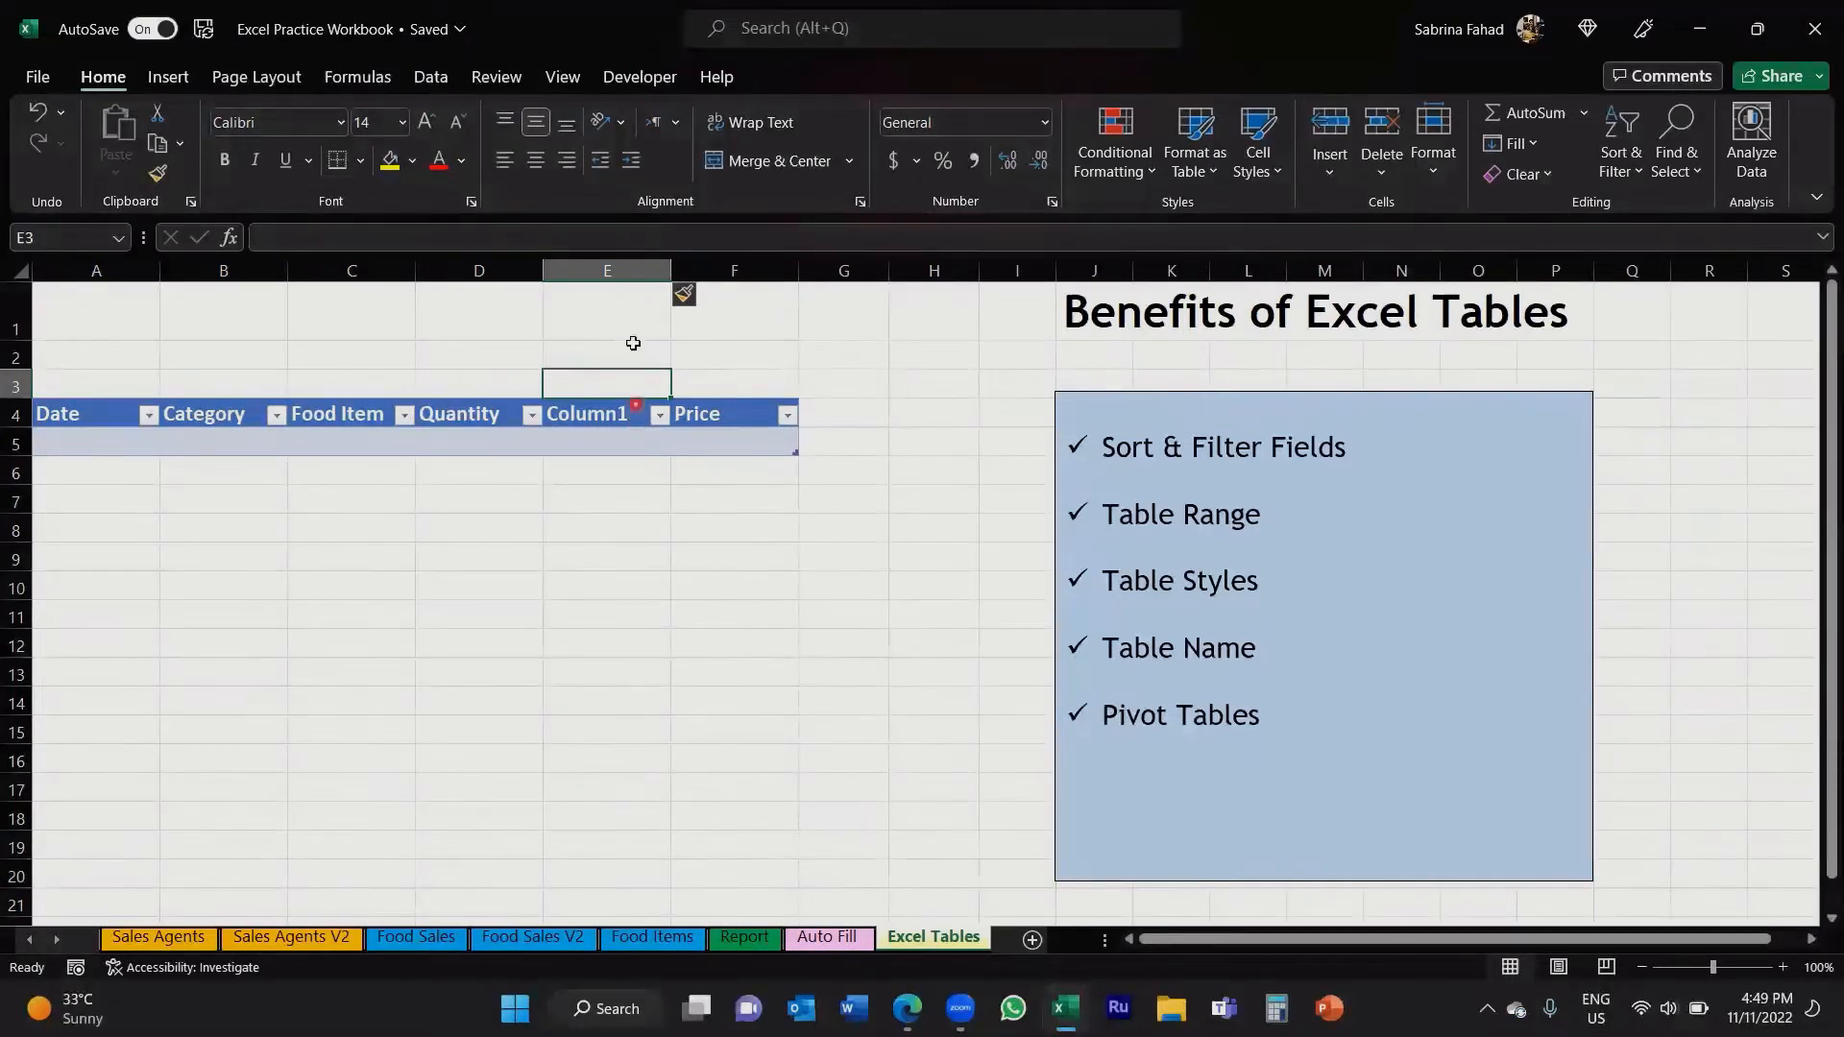
left_click(629, 264)
left_click(137, 387)
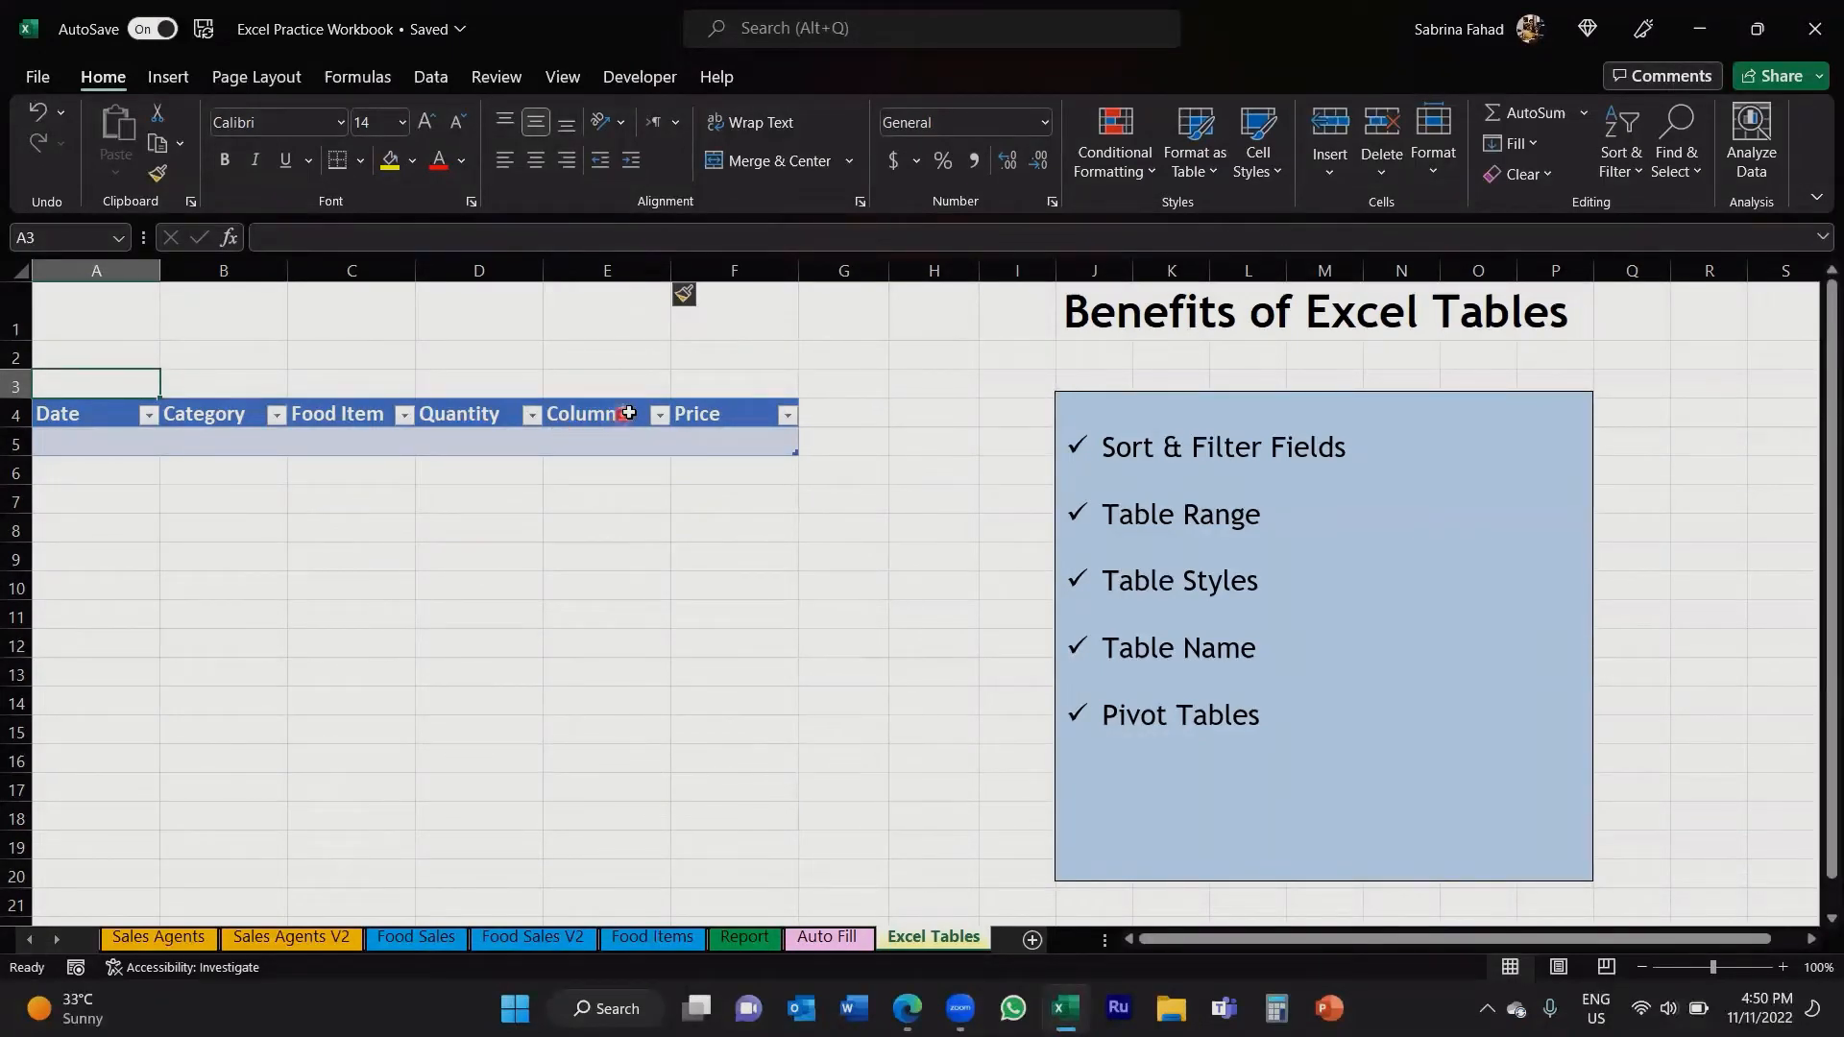
Step: Rename the table headers in E4 and F4 to Price and Total Sale
double_click(628, 413)
left_click_drag(634, 413, 545, 413)
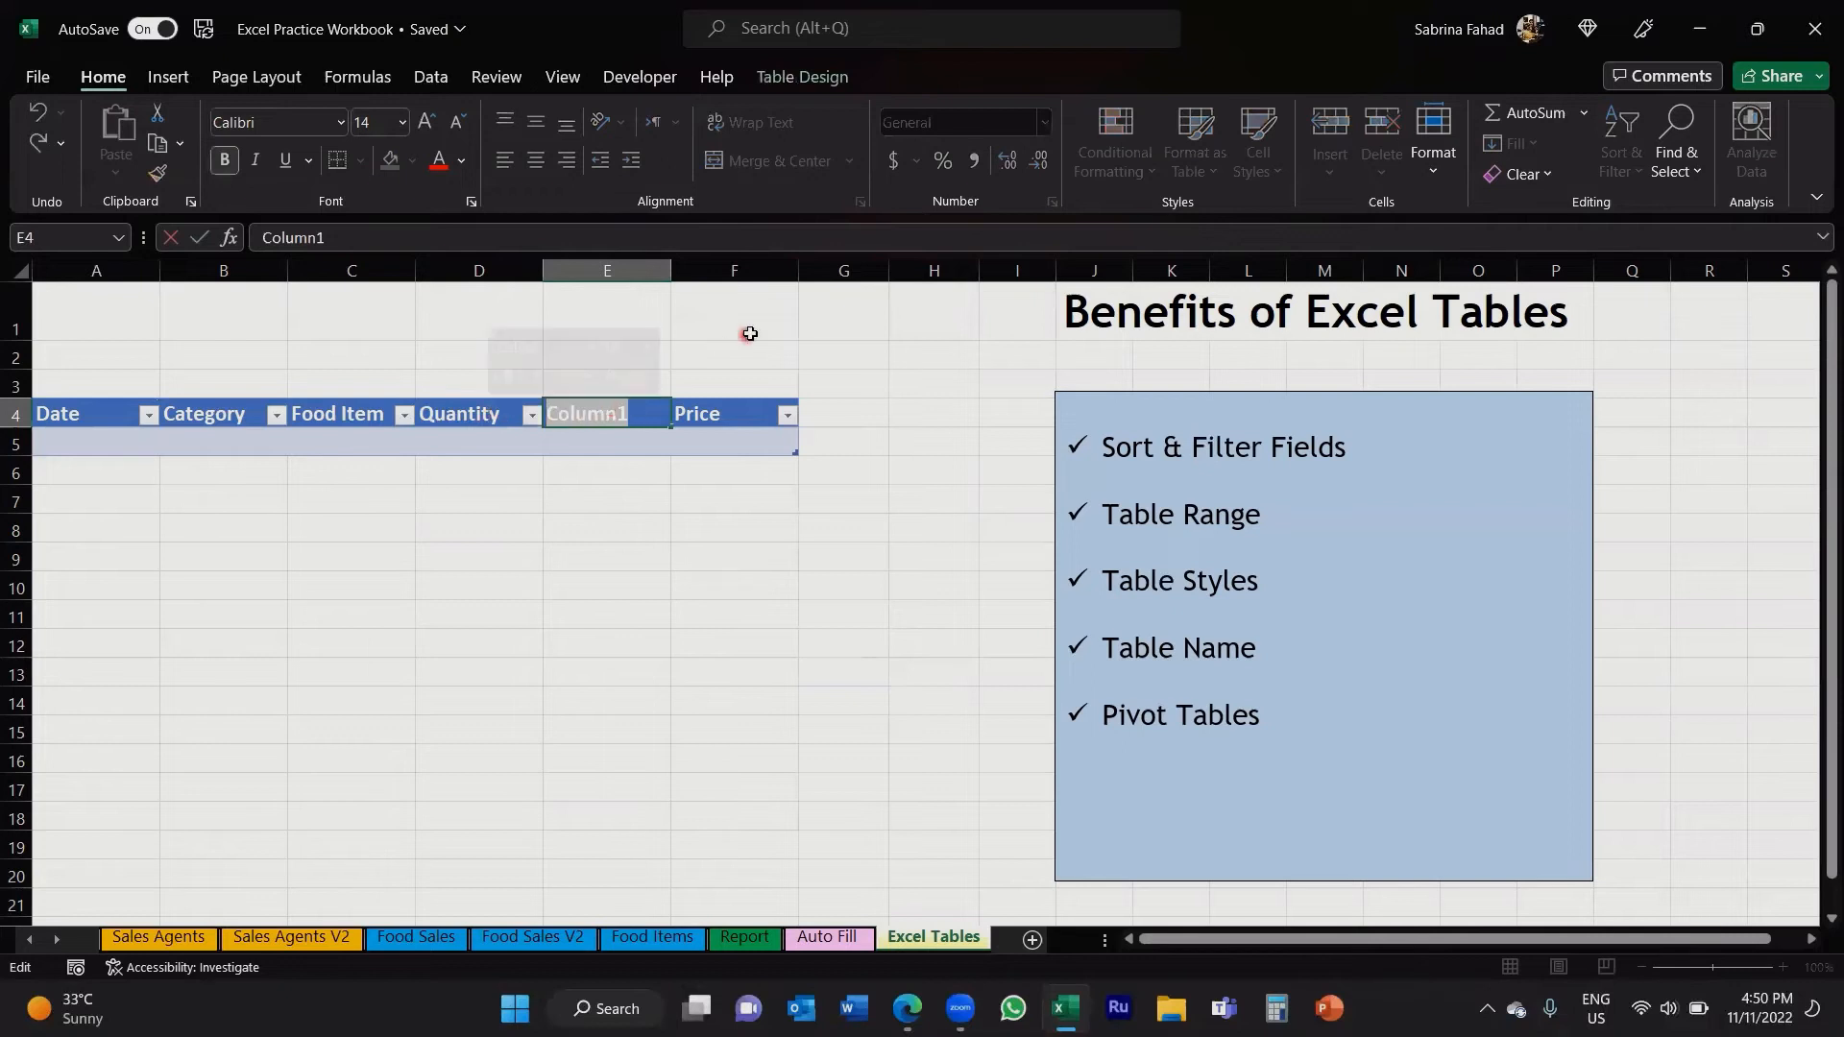
type("Price")
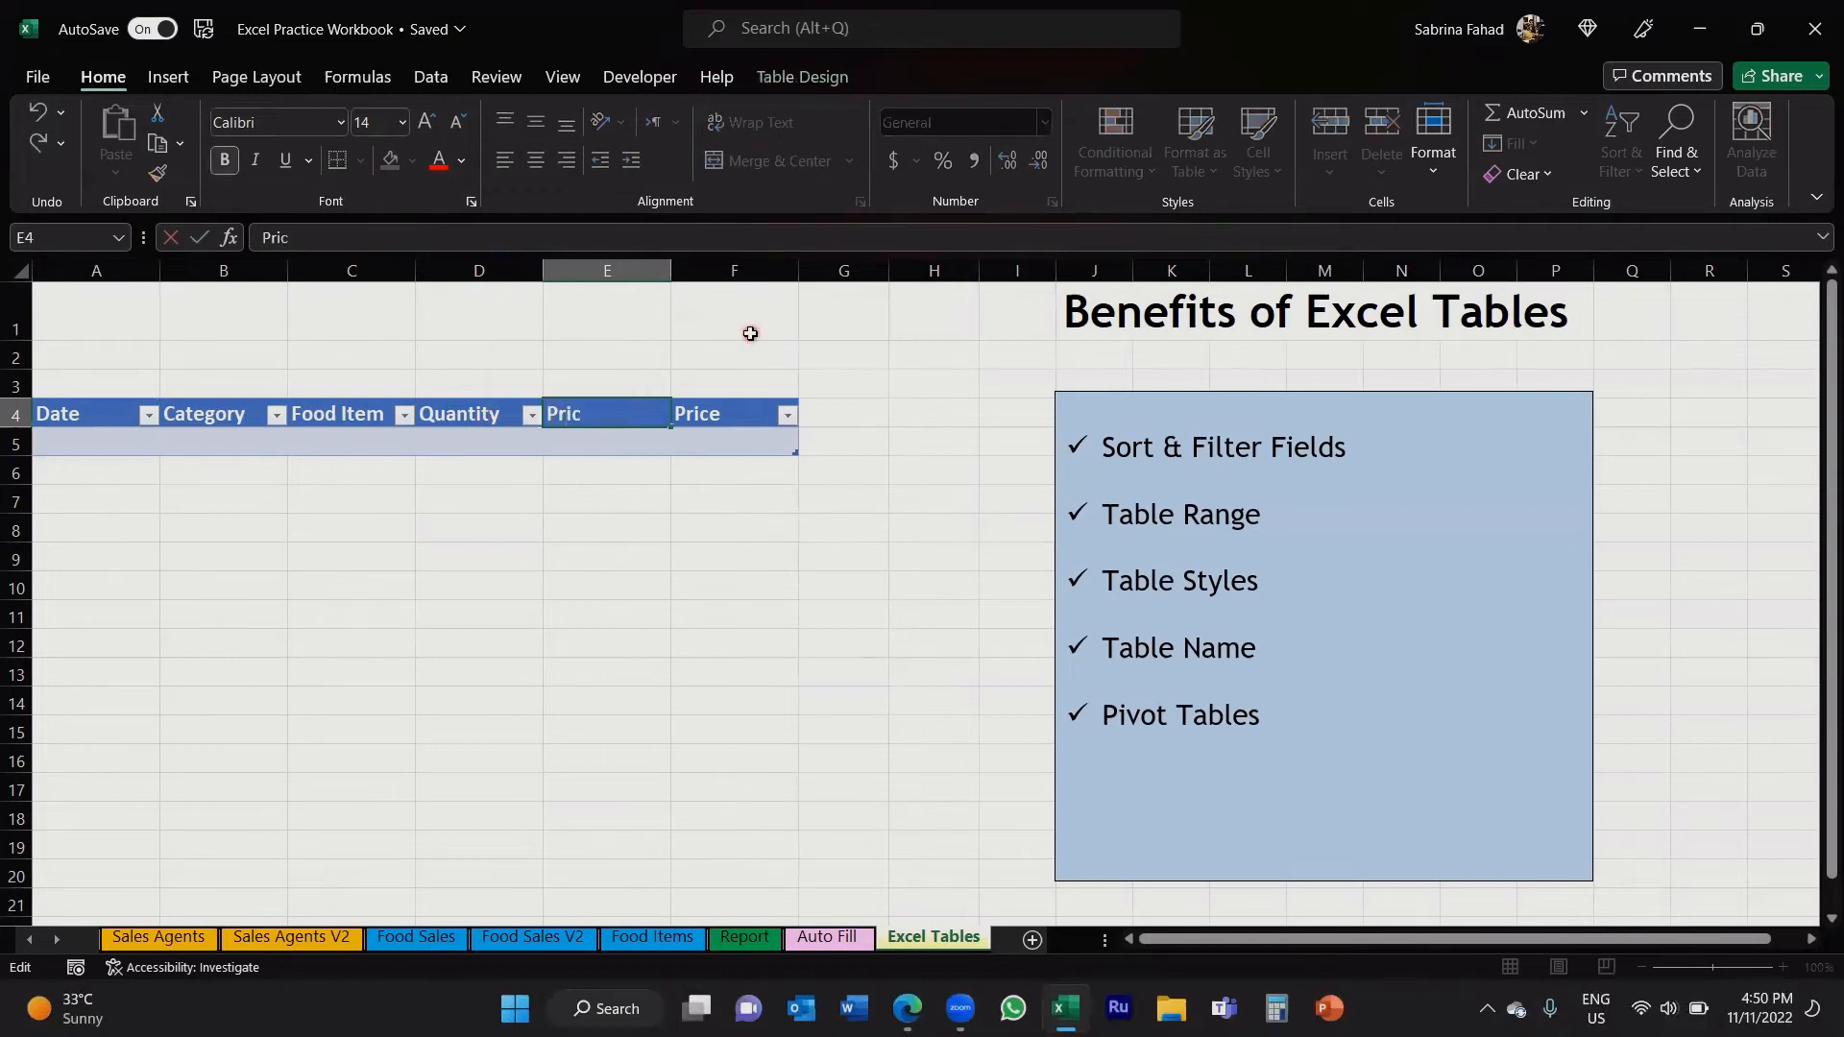
left_click(751, 414)
double_click(752, 414)
left_click_drag(752, 414, 673, 414)
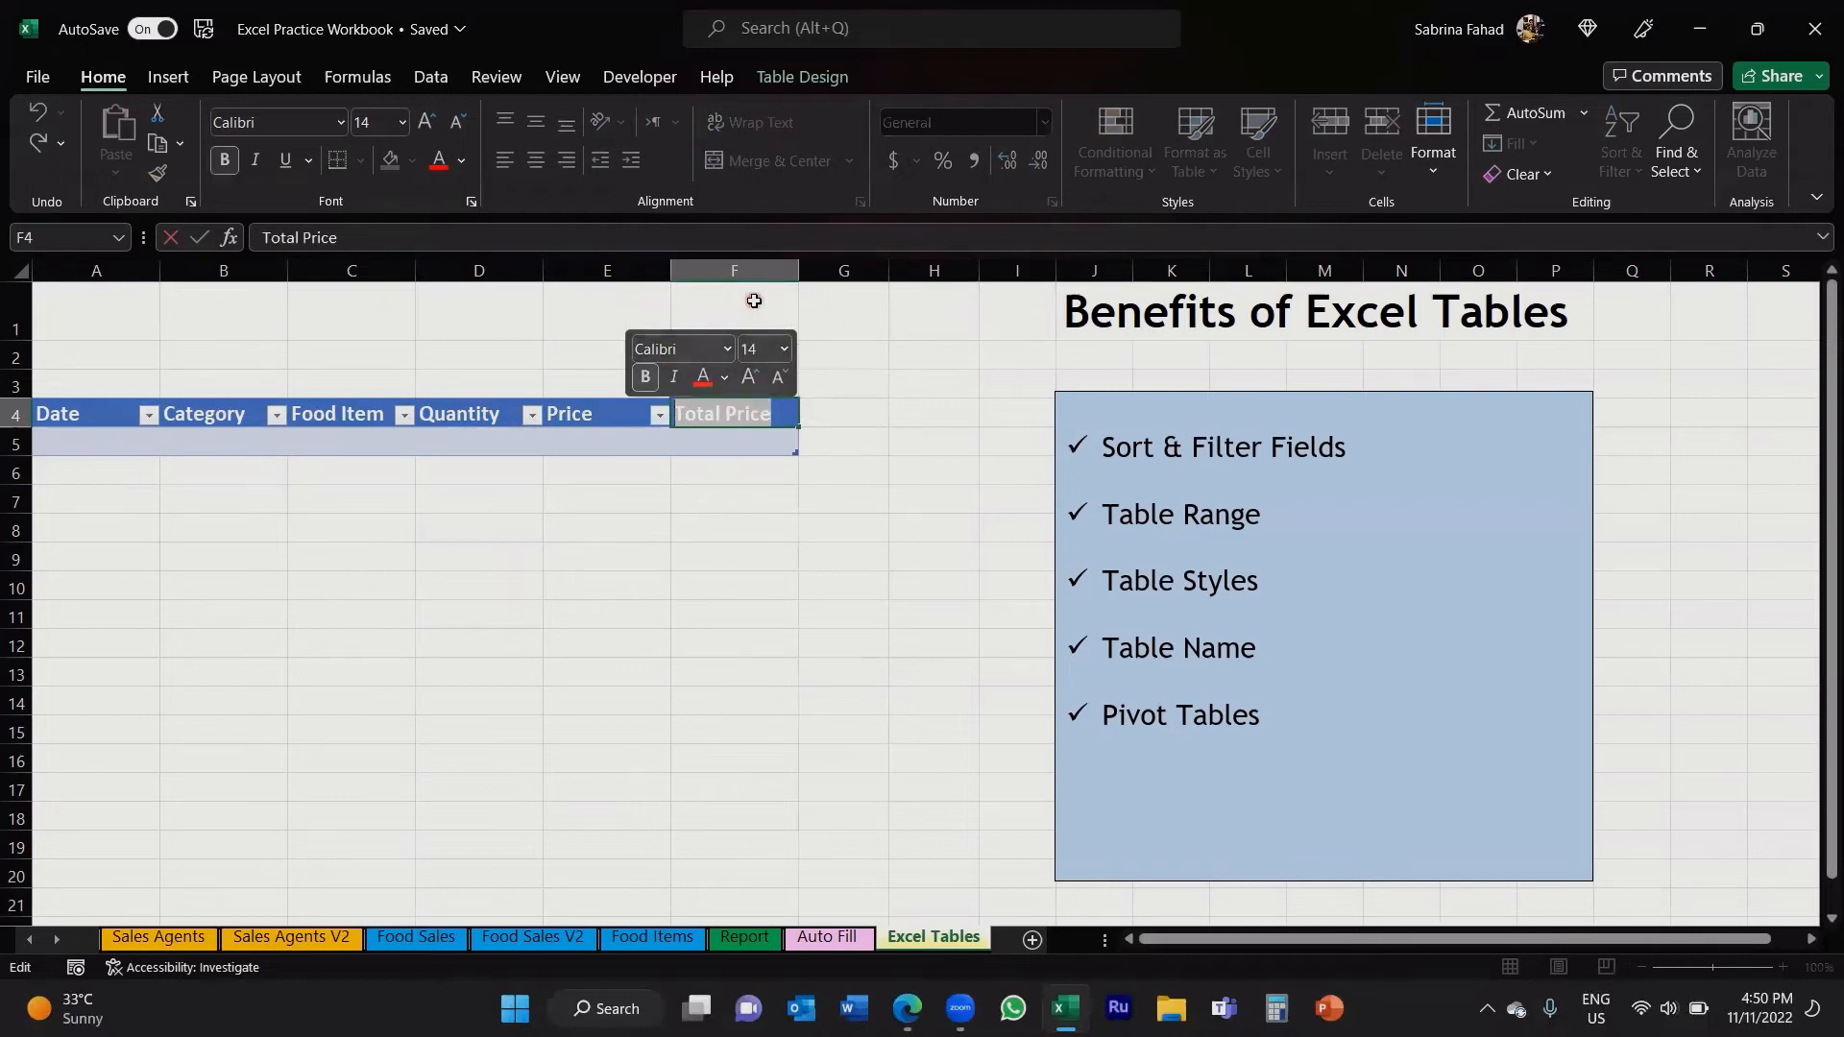
type("To")
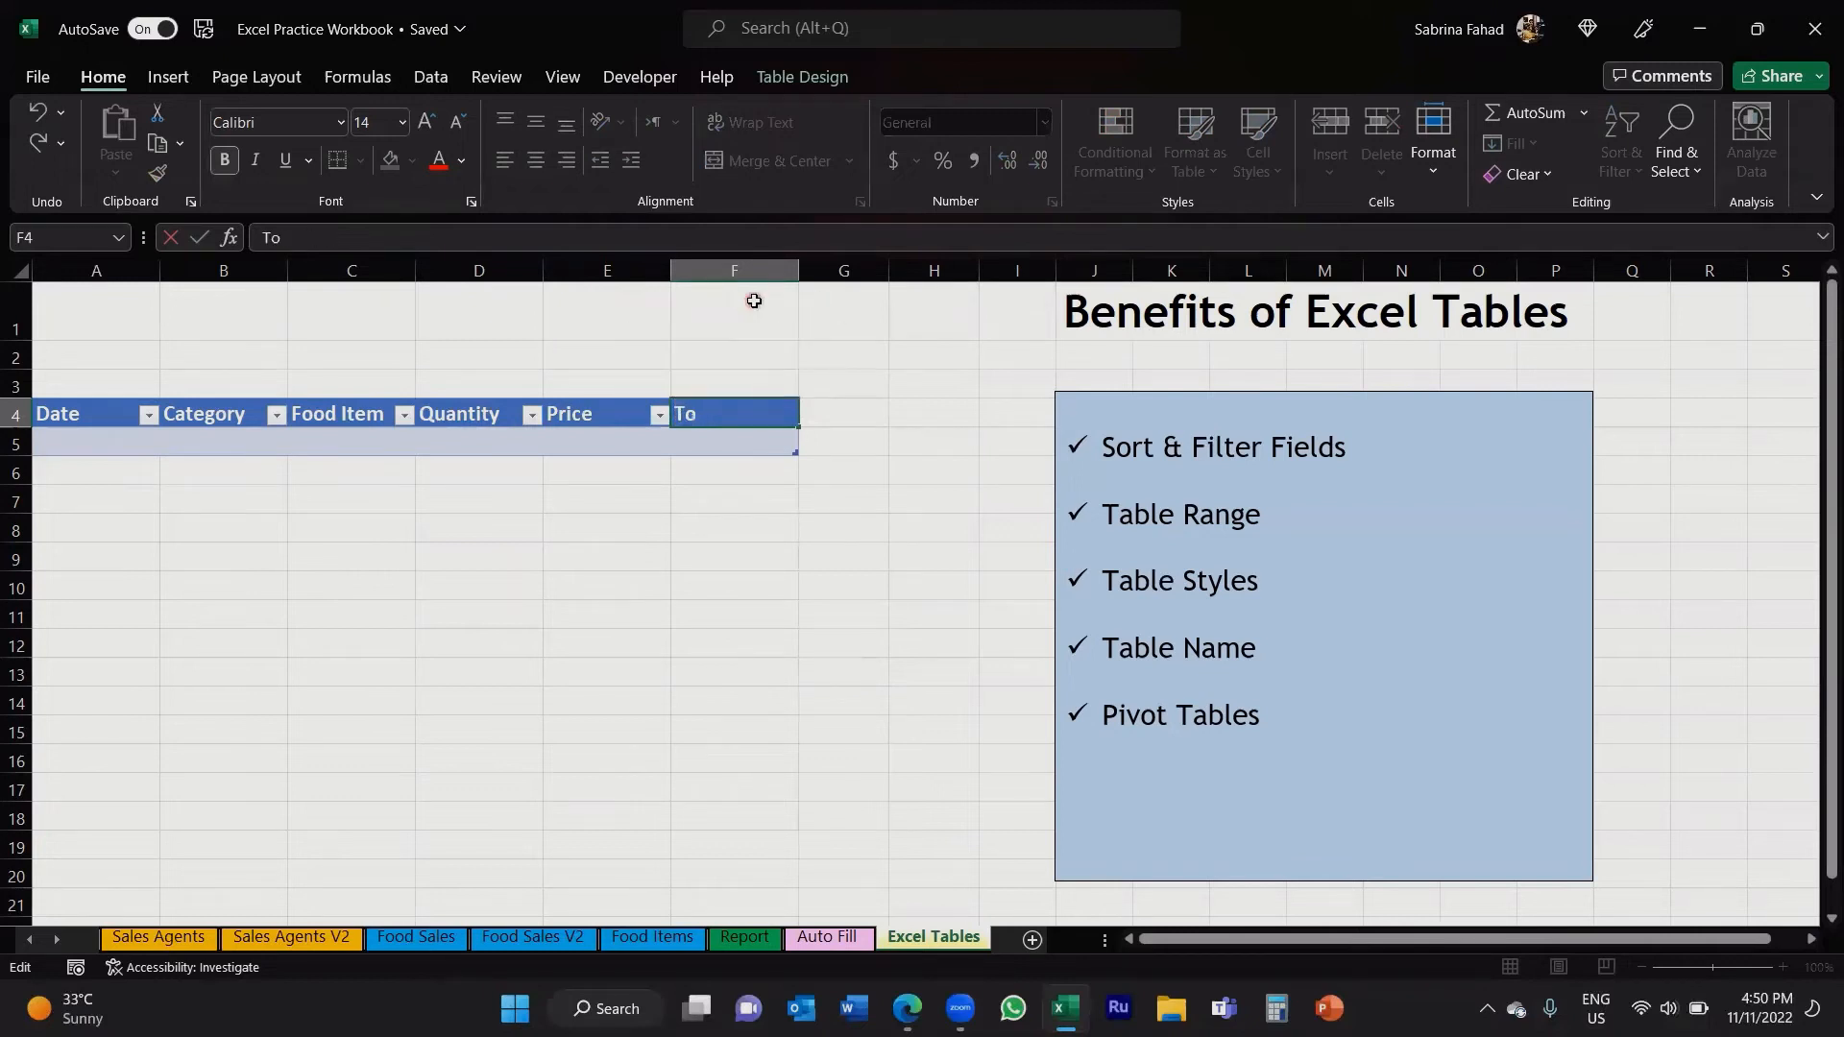
type("tal Sale")
left_click(752, 378)
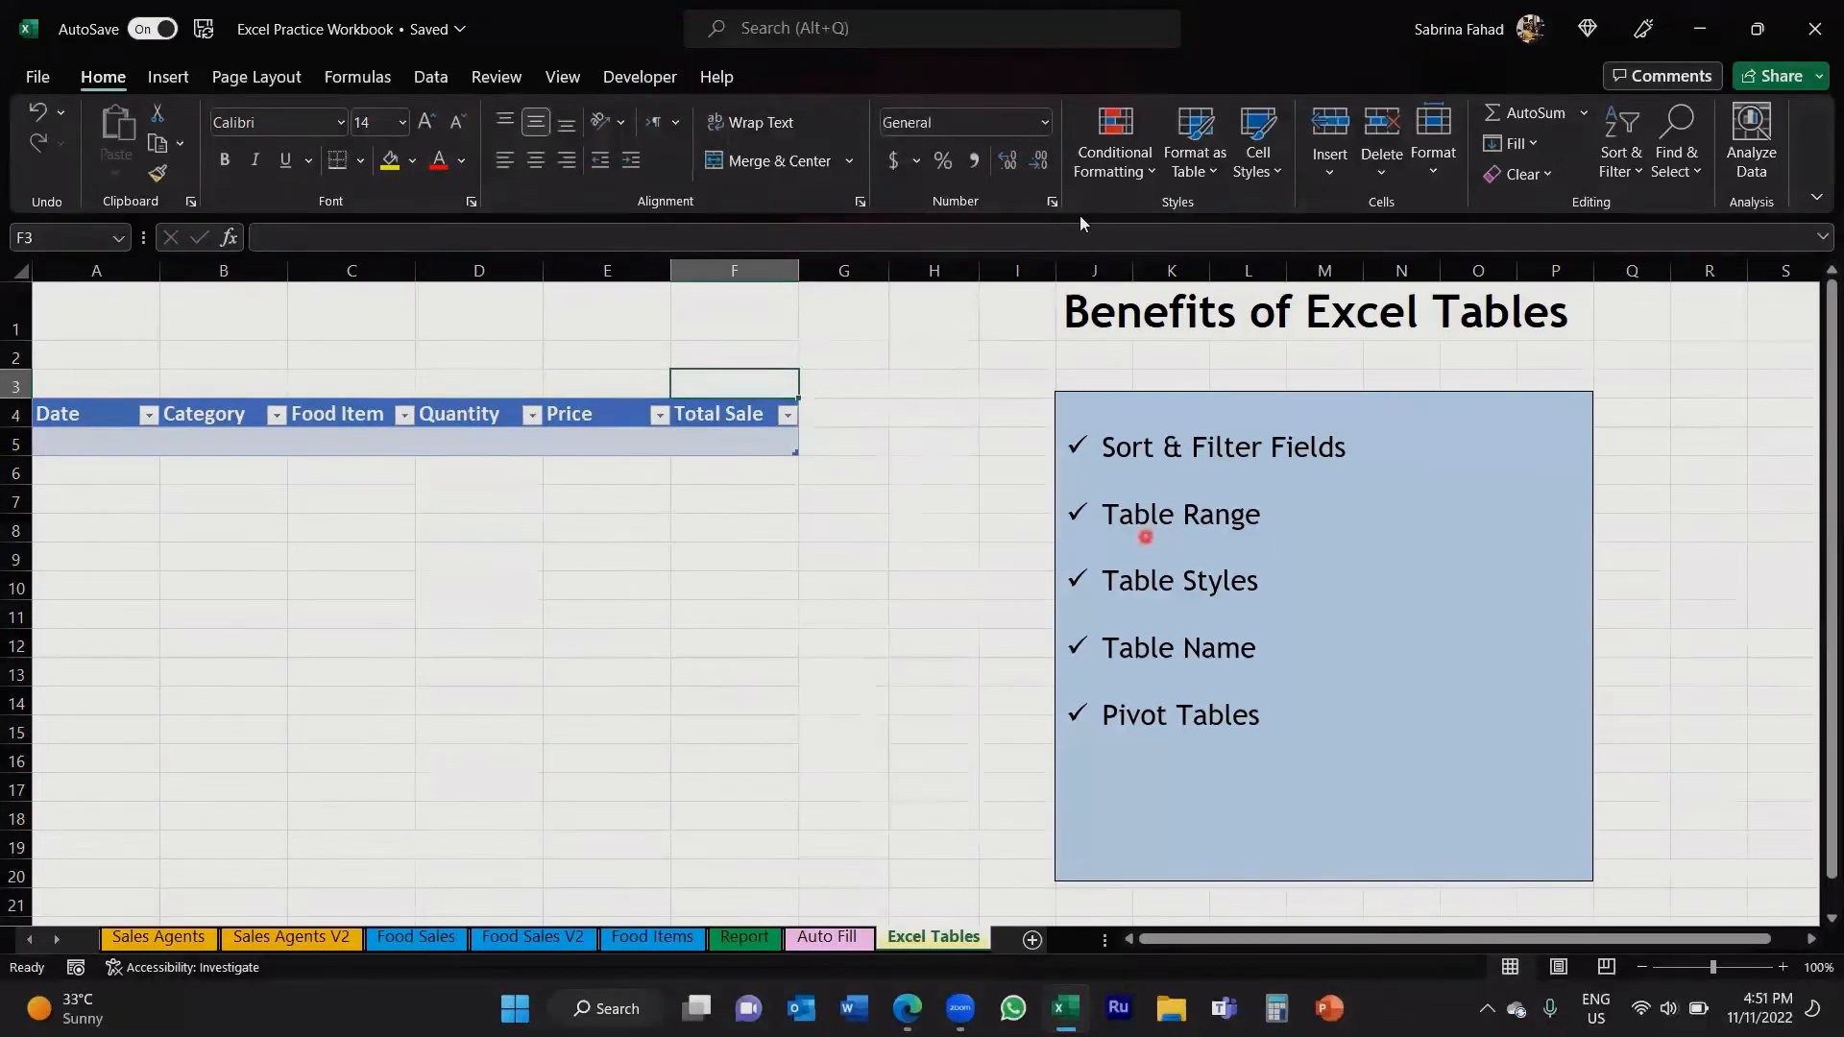
Step: Fill A5, B5 and C5 of the first table row with the current date 11/11/2022, Bars and Cereal
left_click(96, 441)
left_click_drag(96, 442, 754, 437)
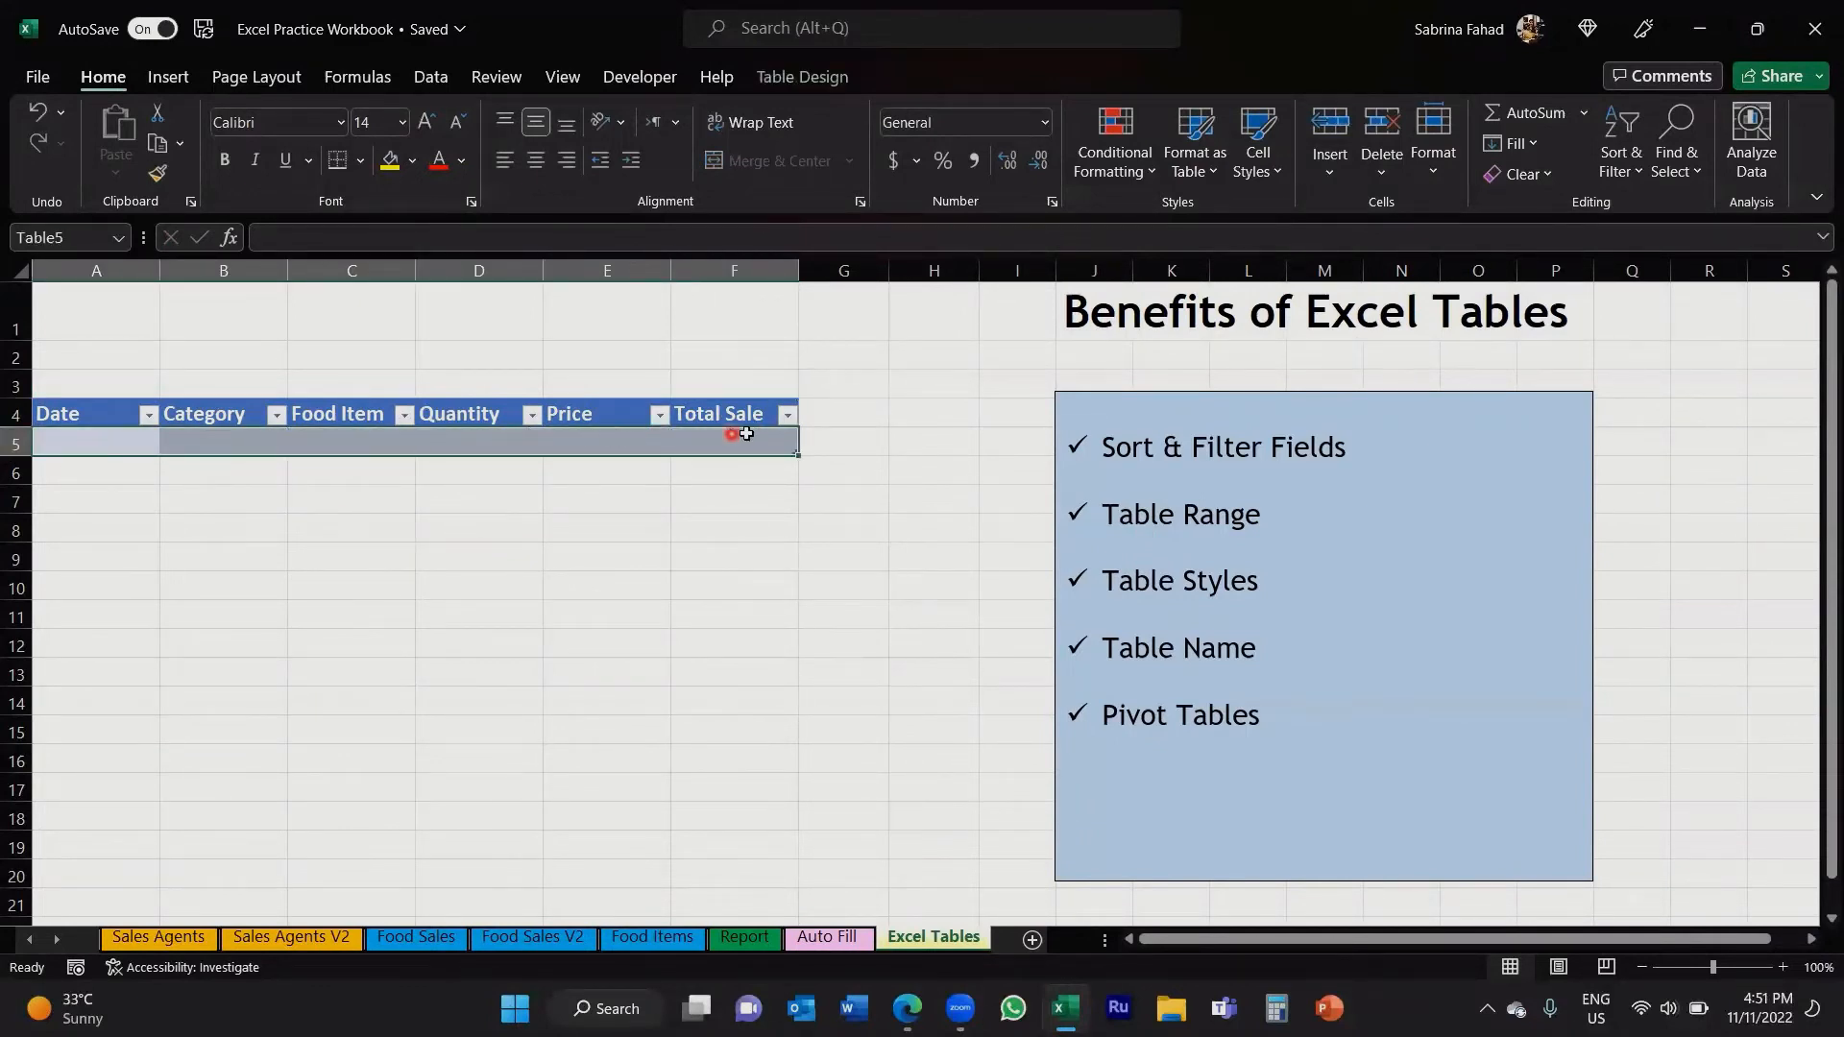
left_click(128, 446)
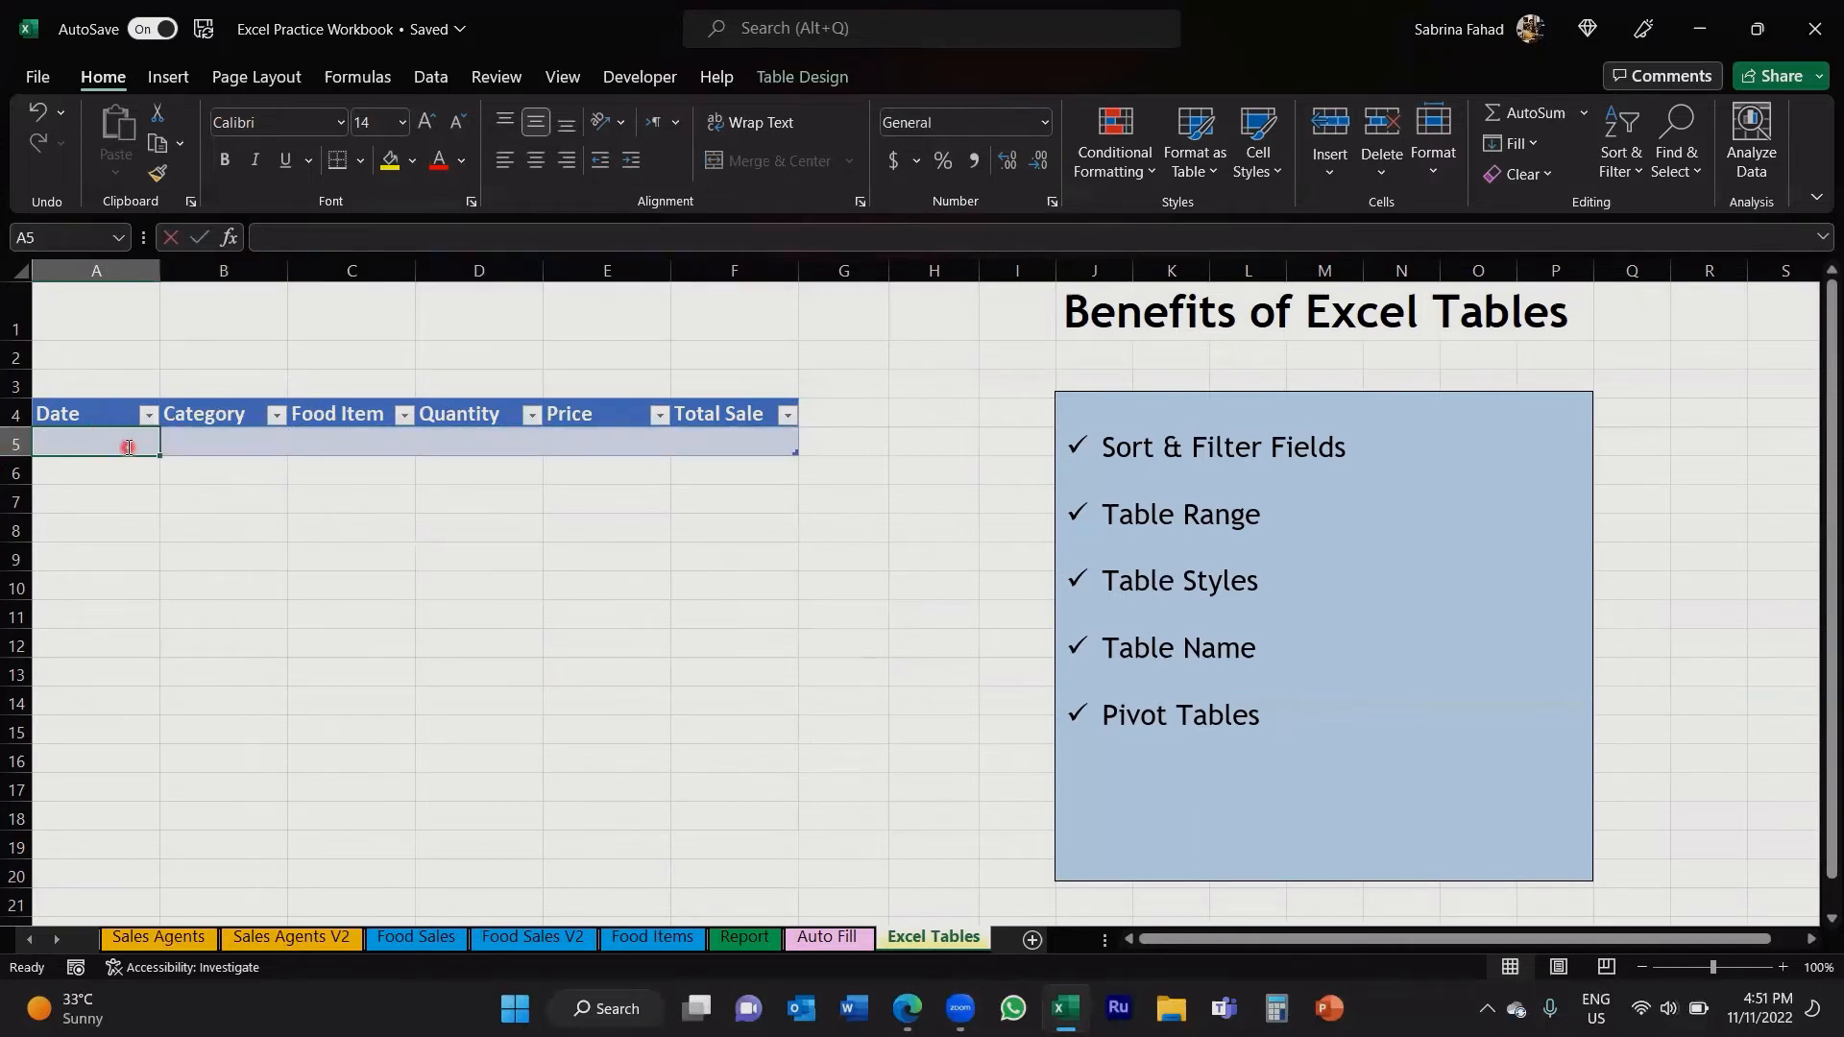
key("ctrl+semicolon")
left_click(270, 441)
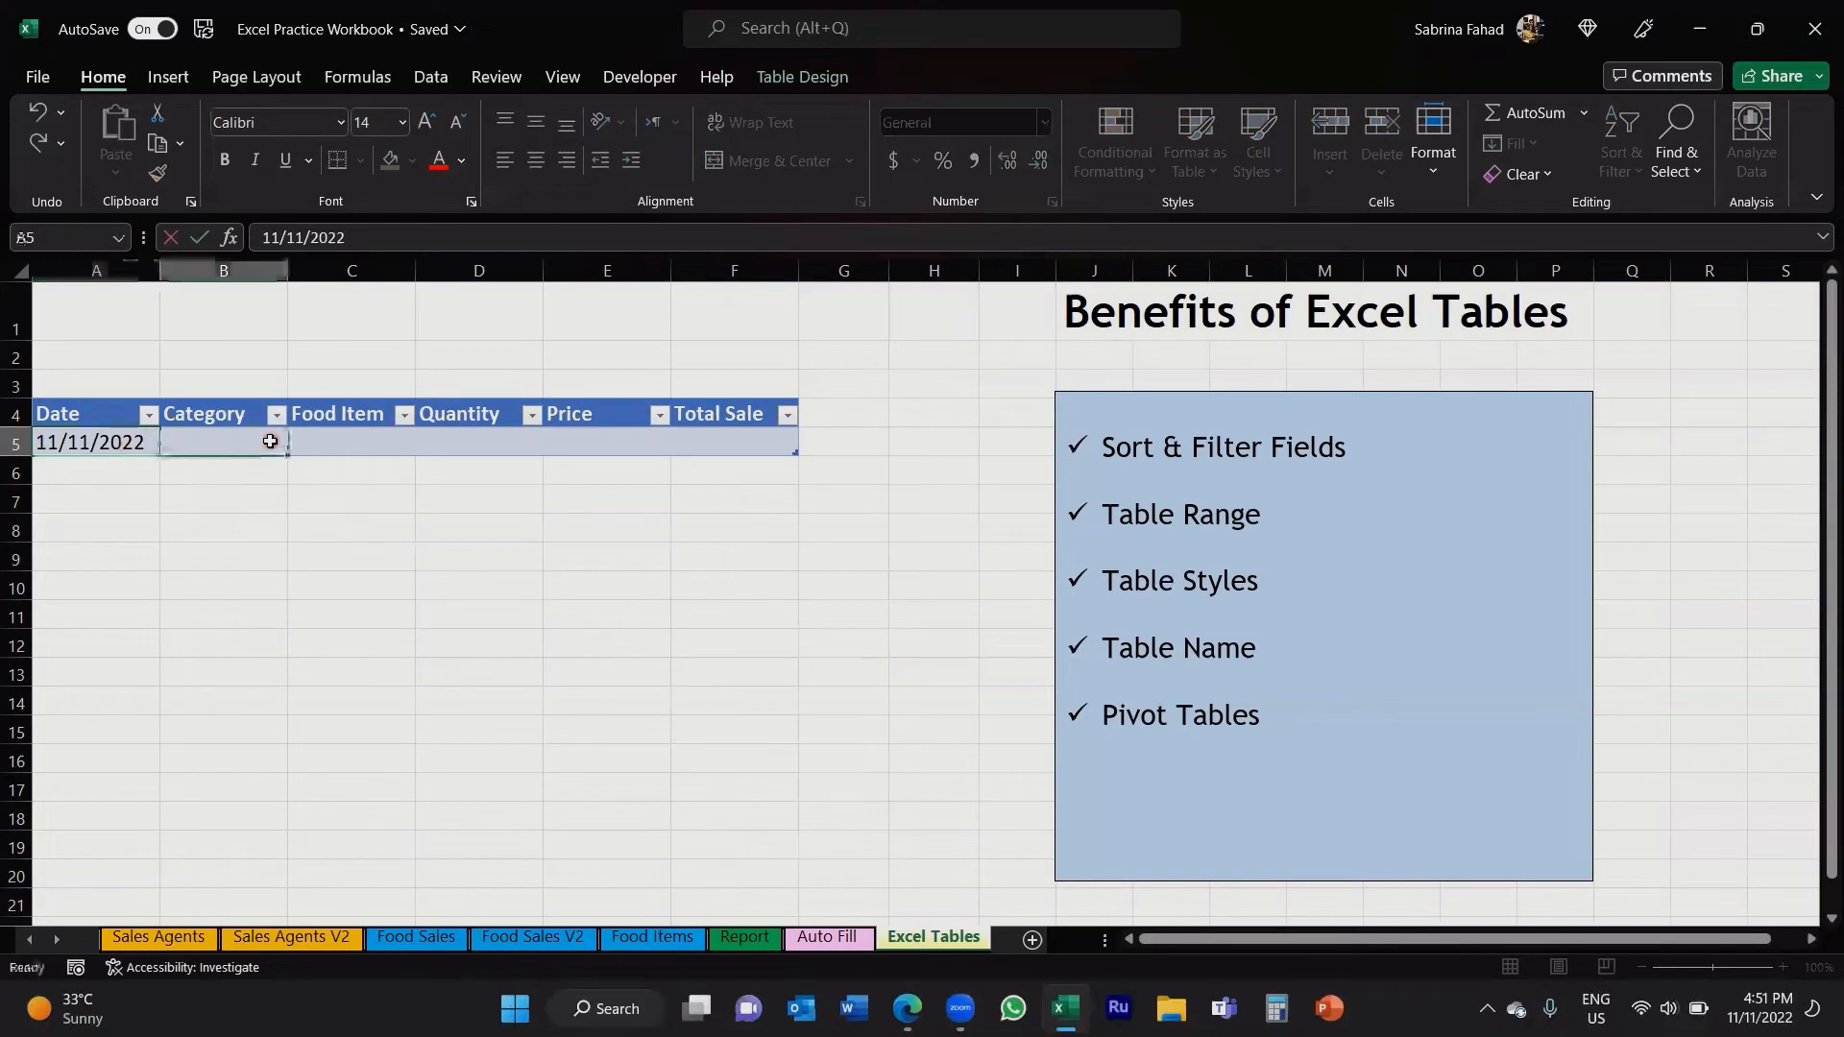
type("Bars")
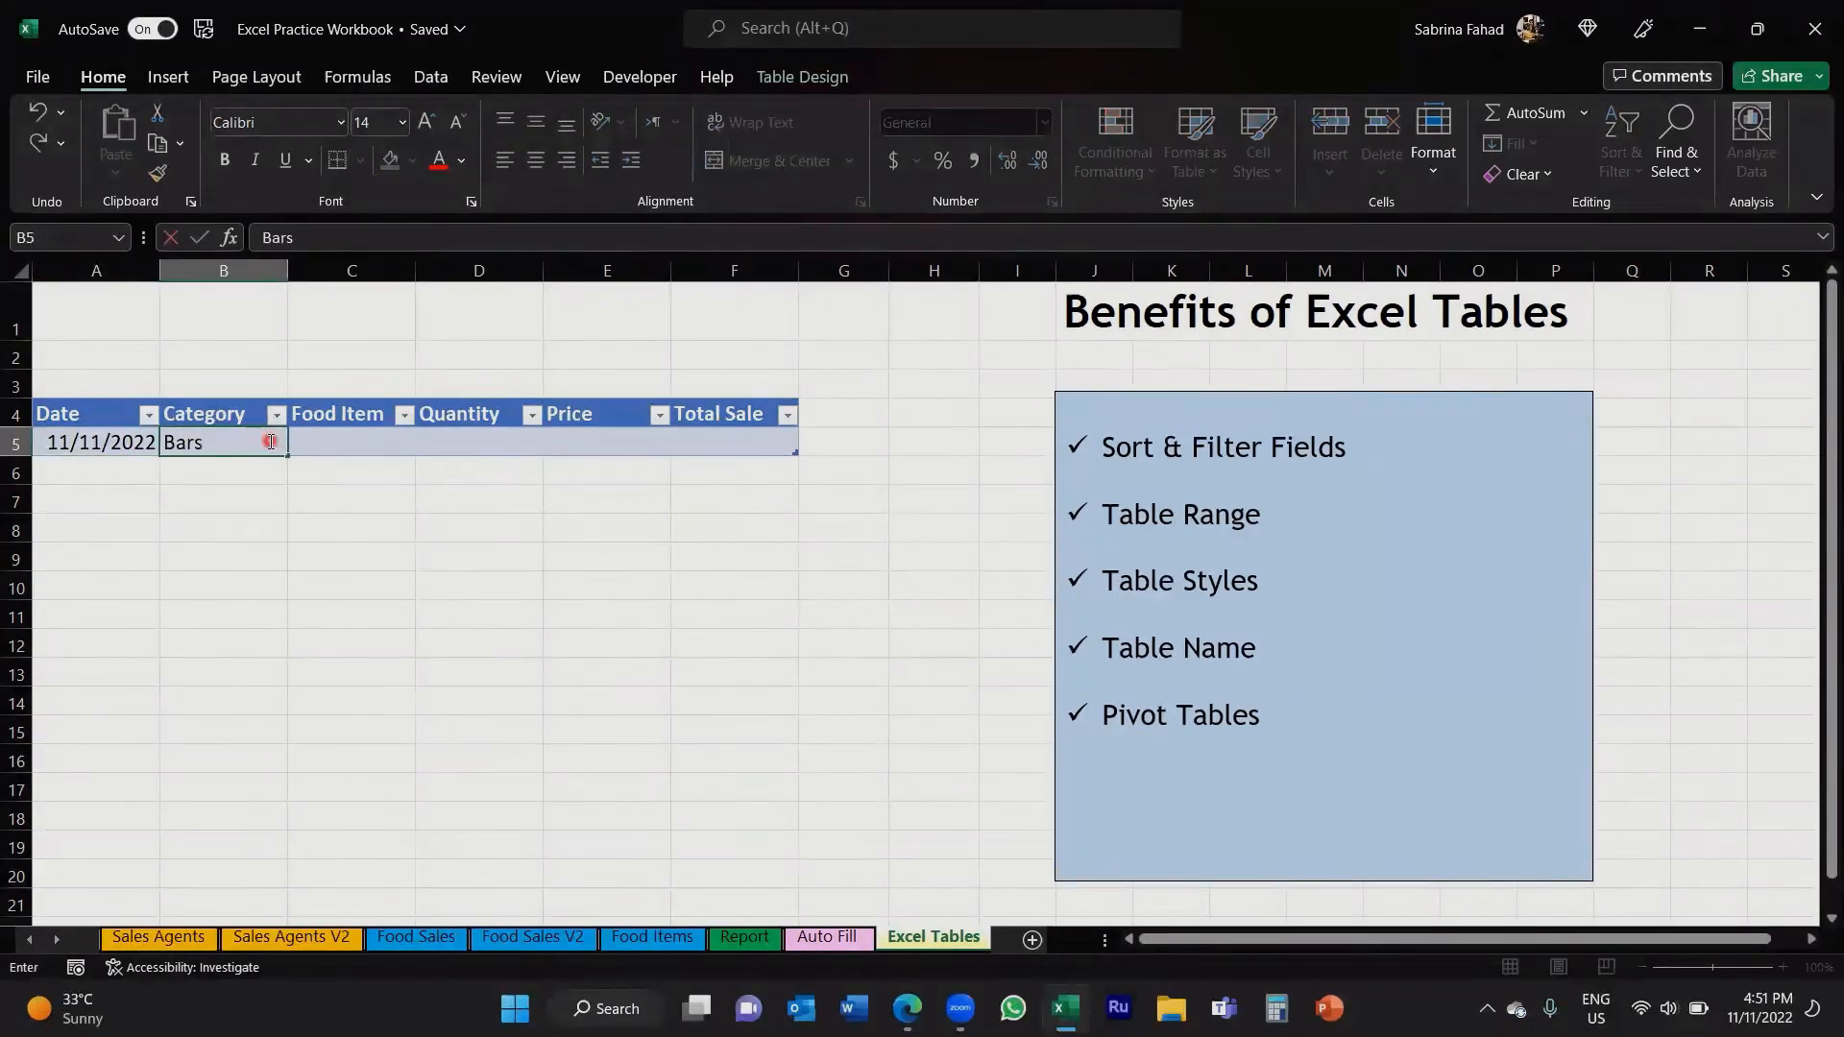
left_click(393, 445)
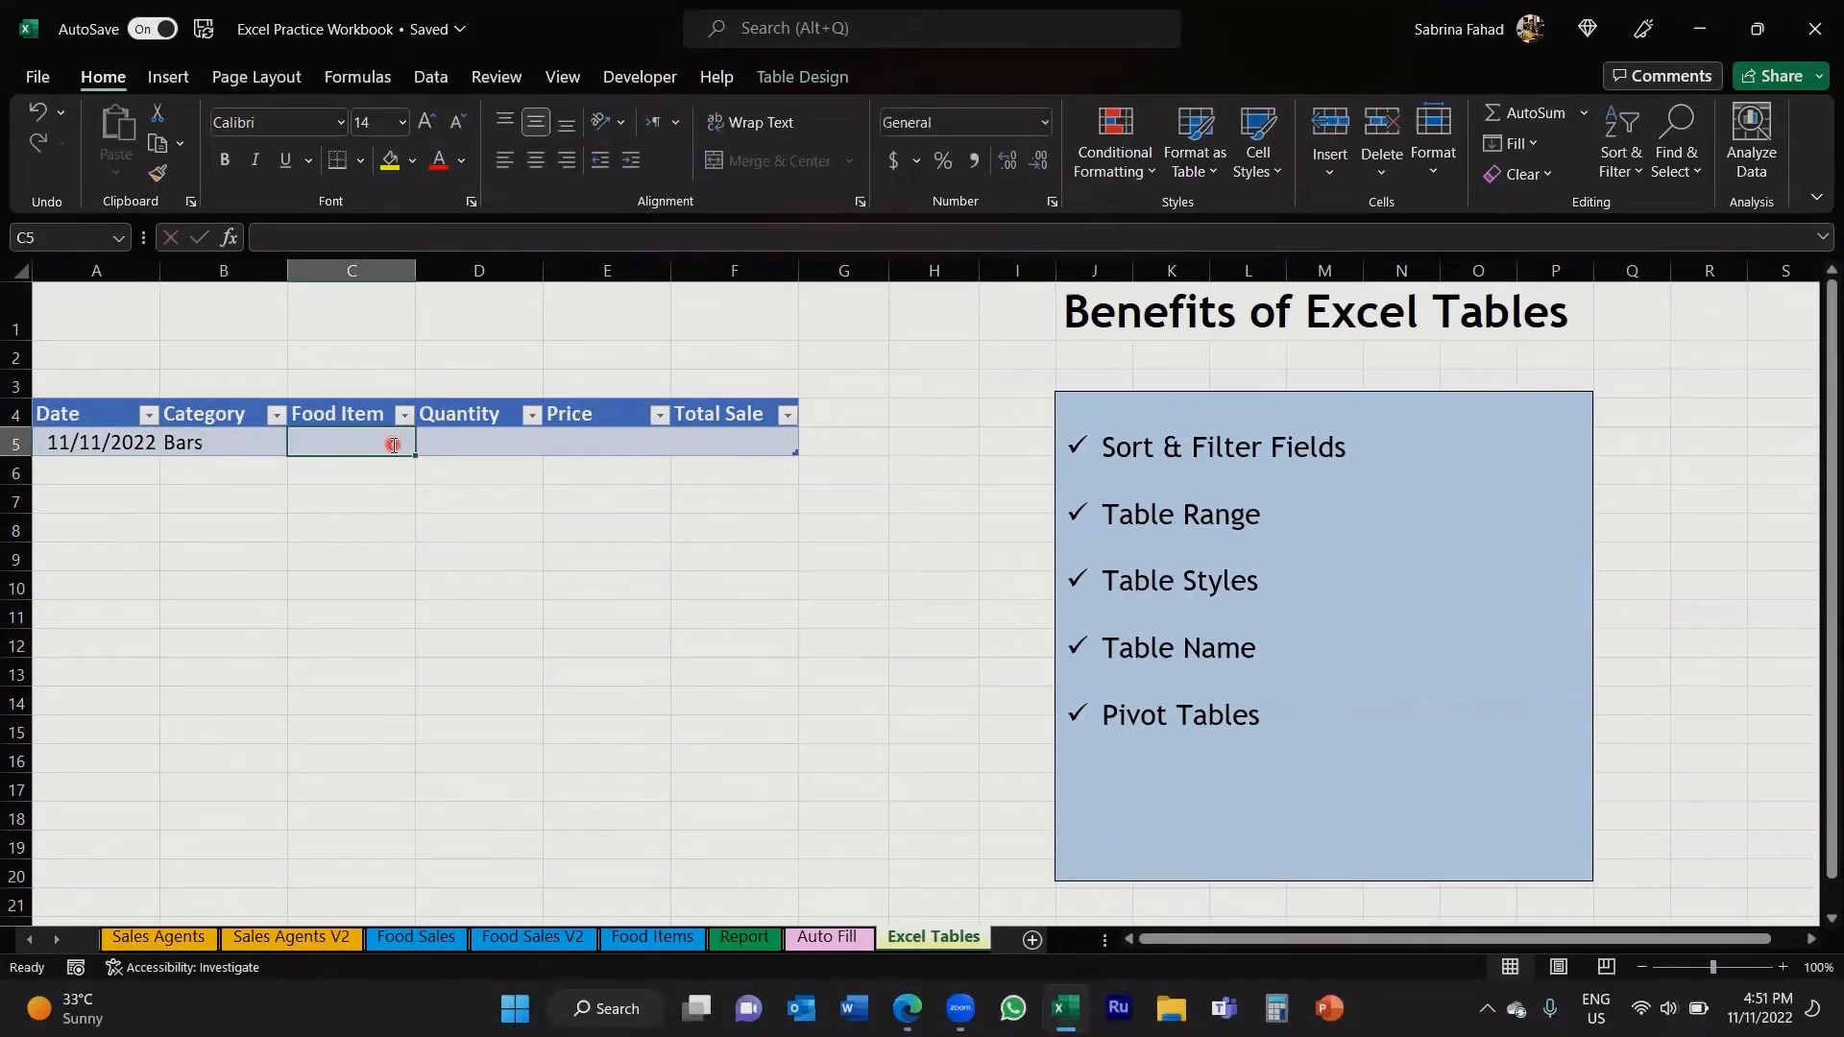
type("Cereal")
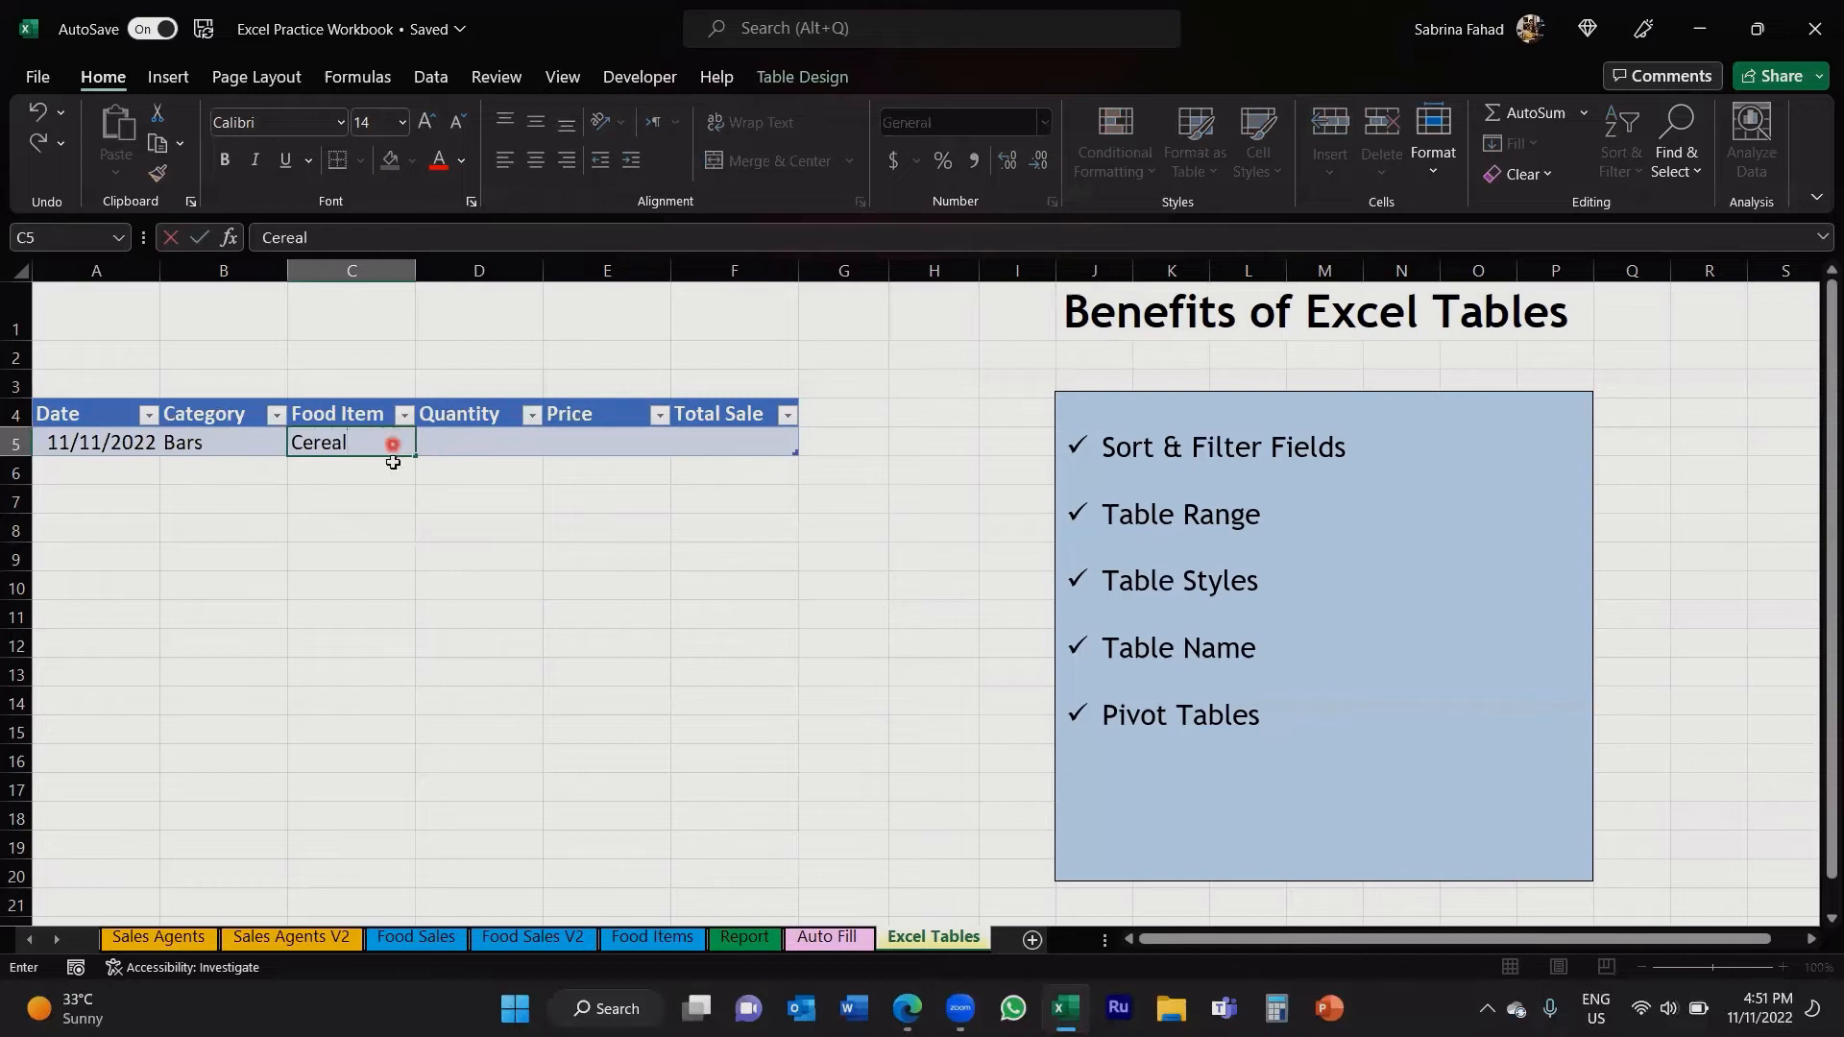
Step: Complete the first table row with quantity 2, price 3 and total sale 6 in D5, E5 and F5
left_click(519, 449)
type("2")
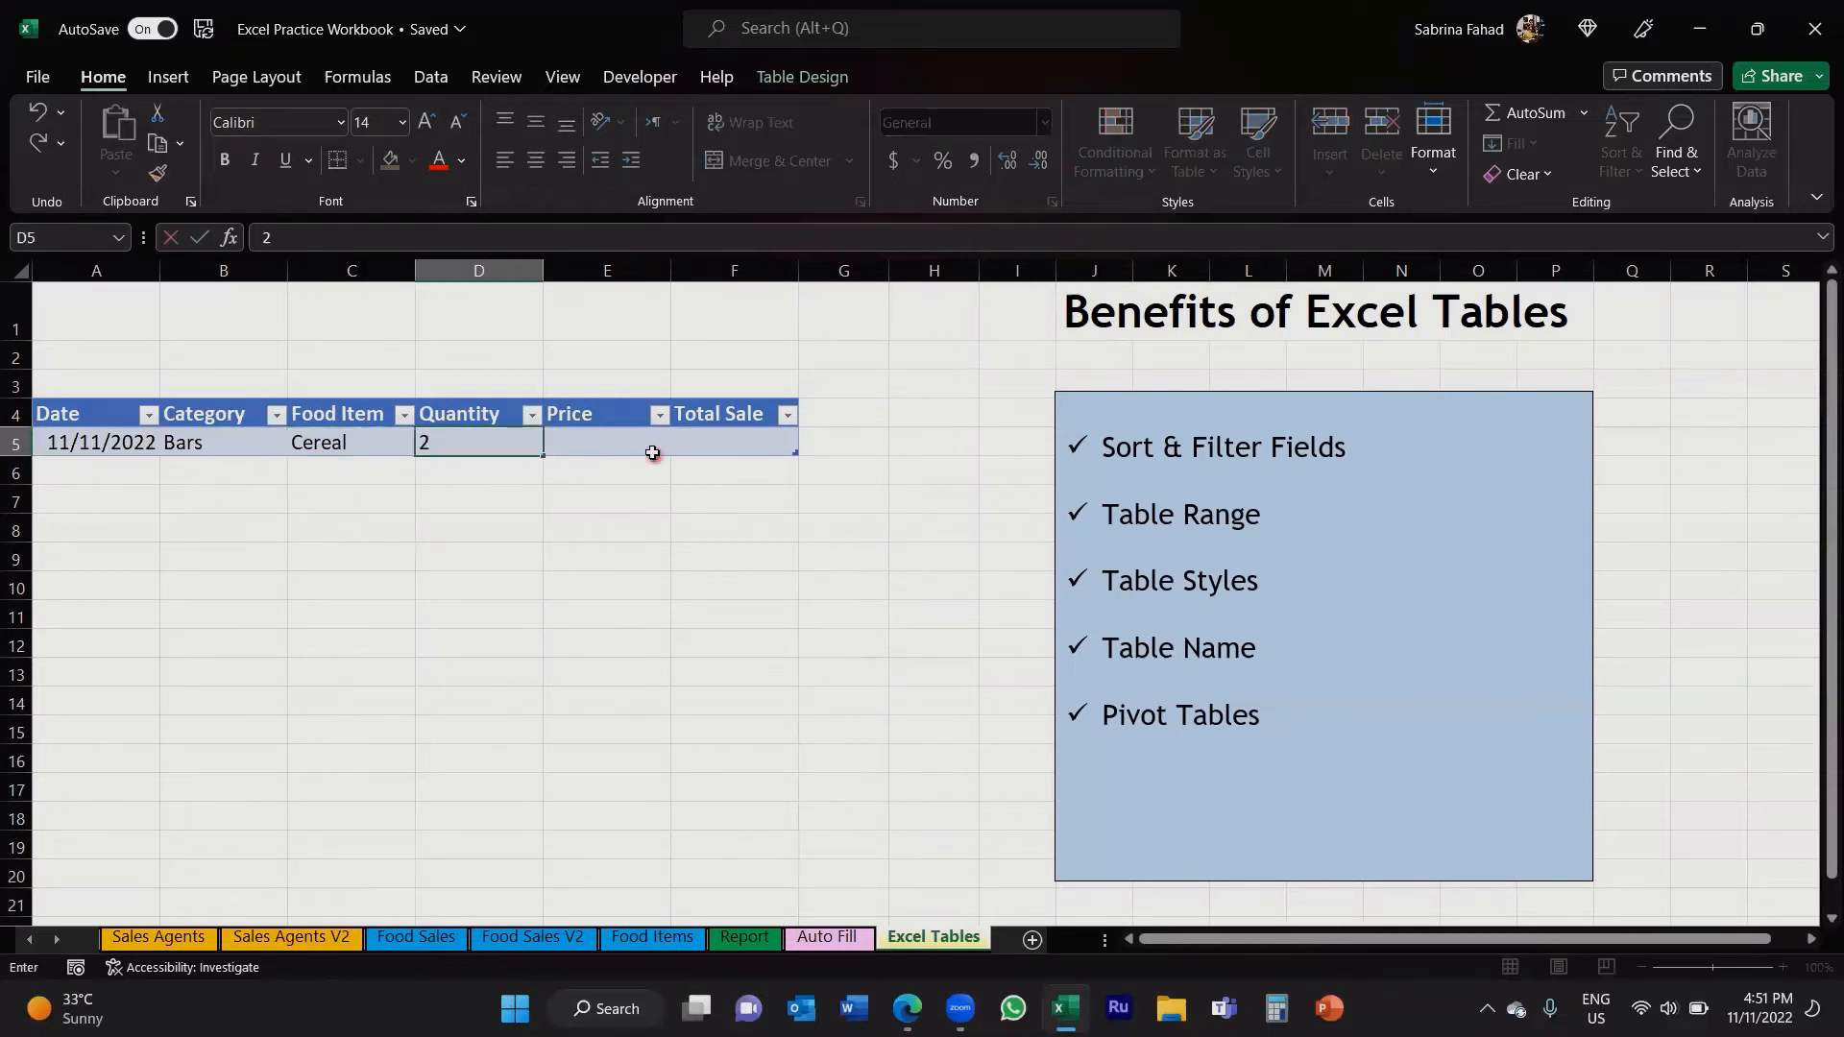
left_click(651, 449)
type("3")
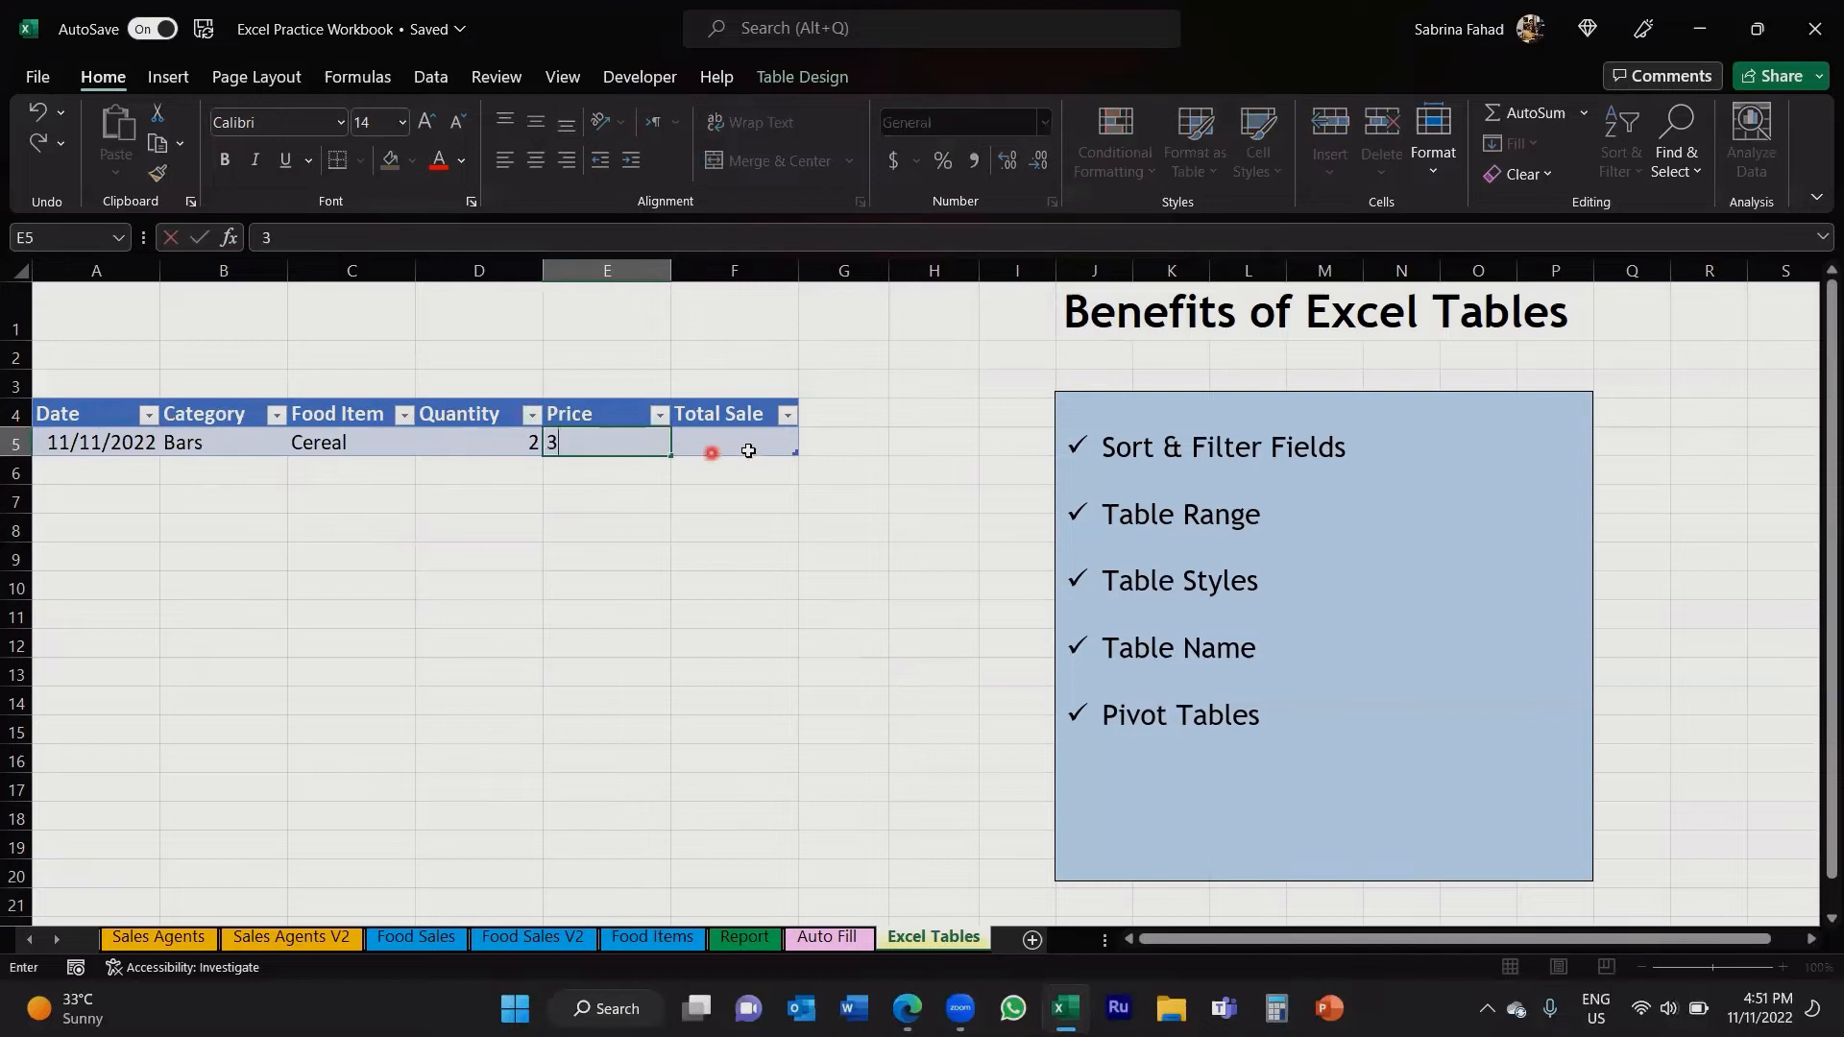
left_click(777, 443)
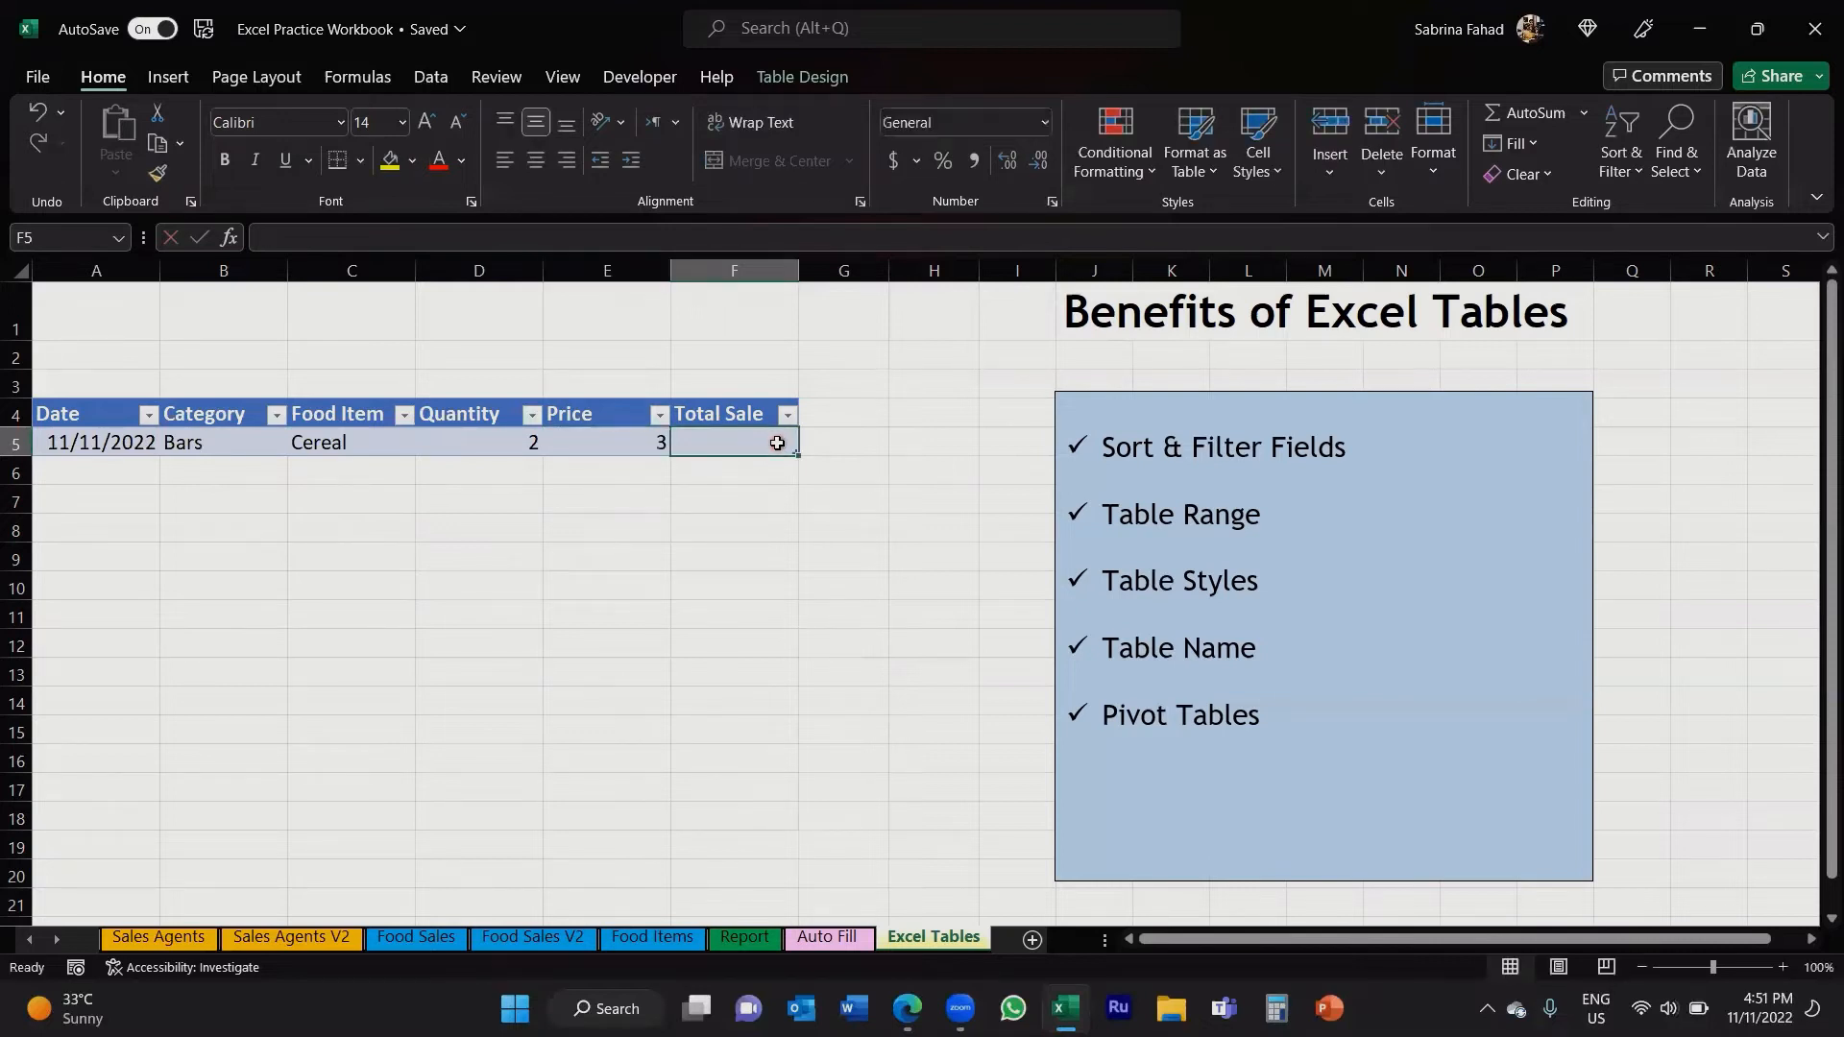
type("6")
left_click(836, 445)
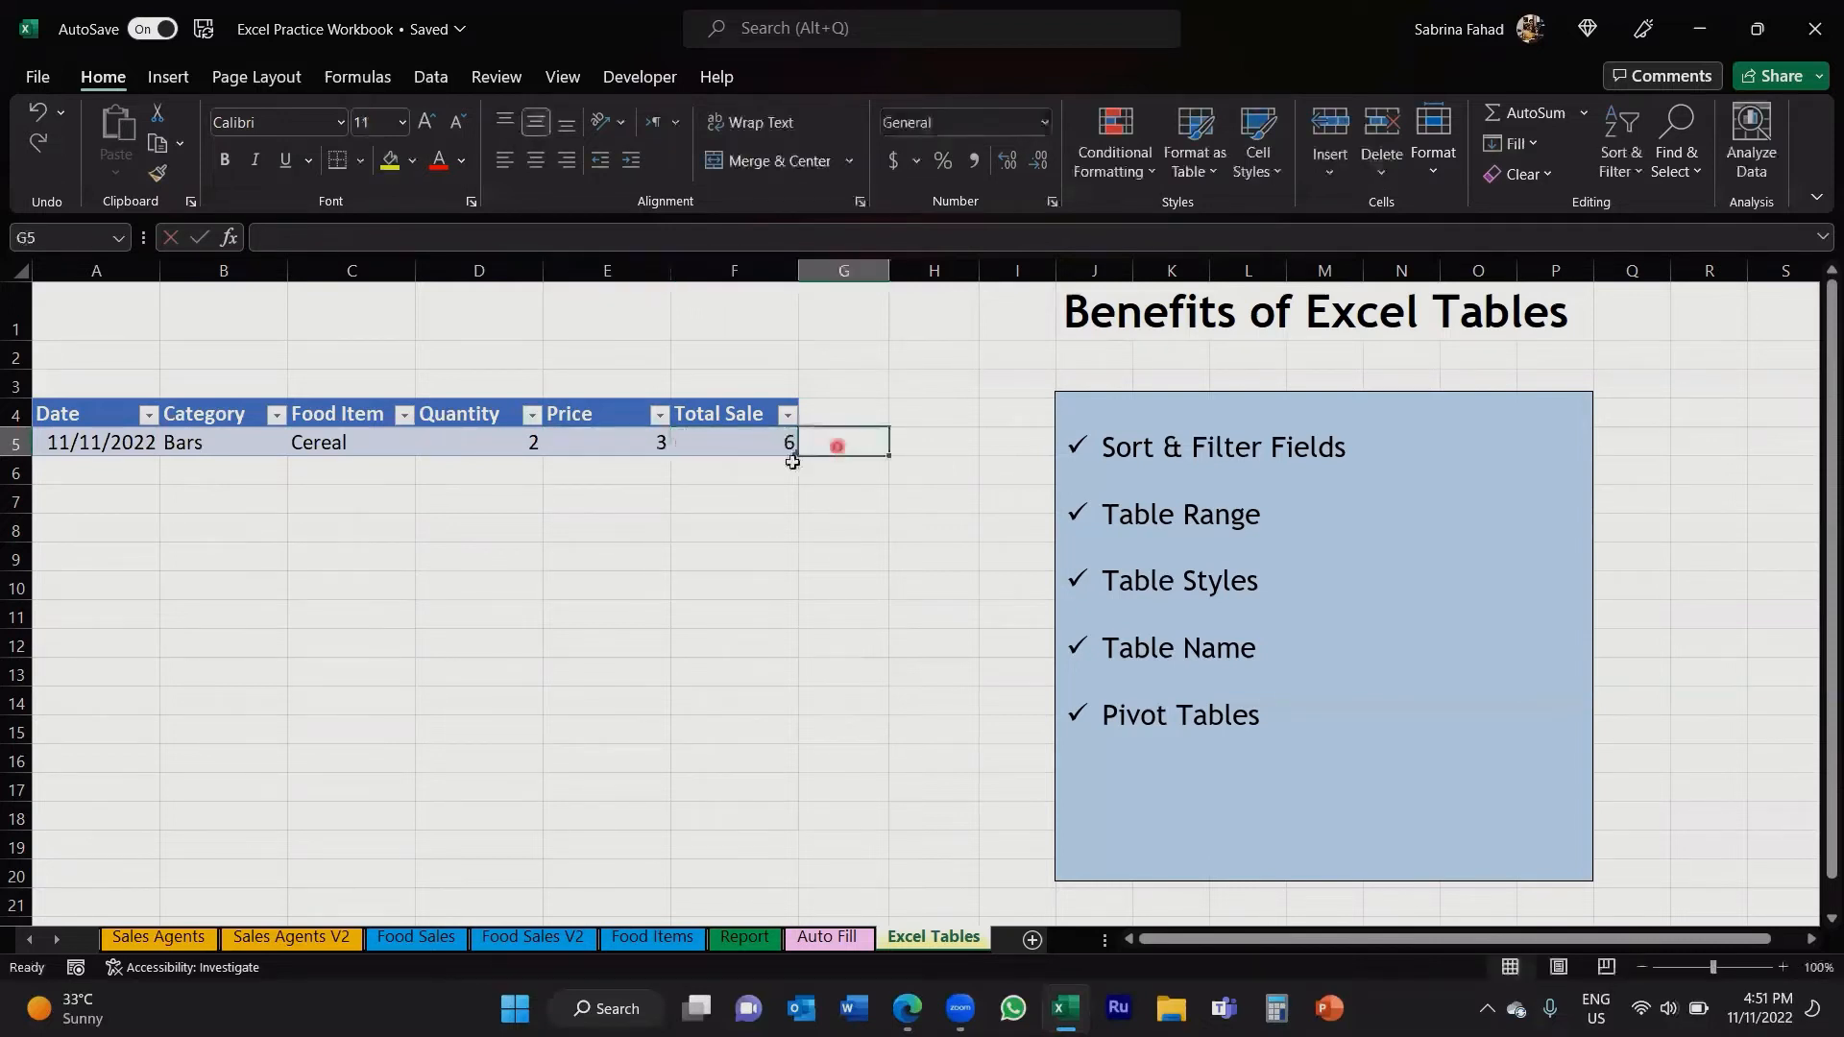
Step: Left-align the contents of columns A through F
left_click(140, 270)
left_click_drag(140, 271, 744, 273)
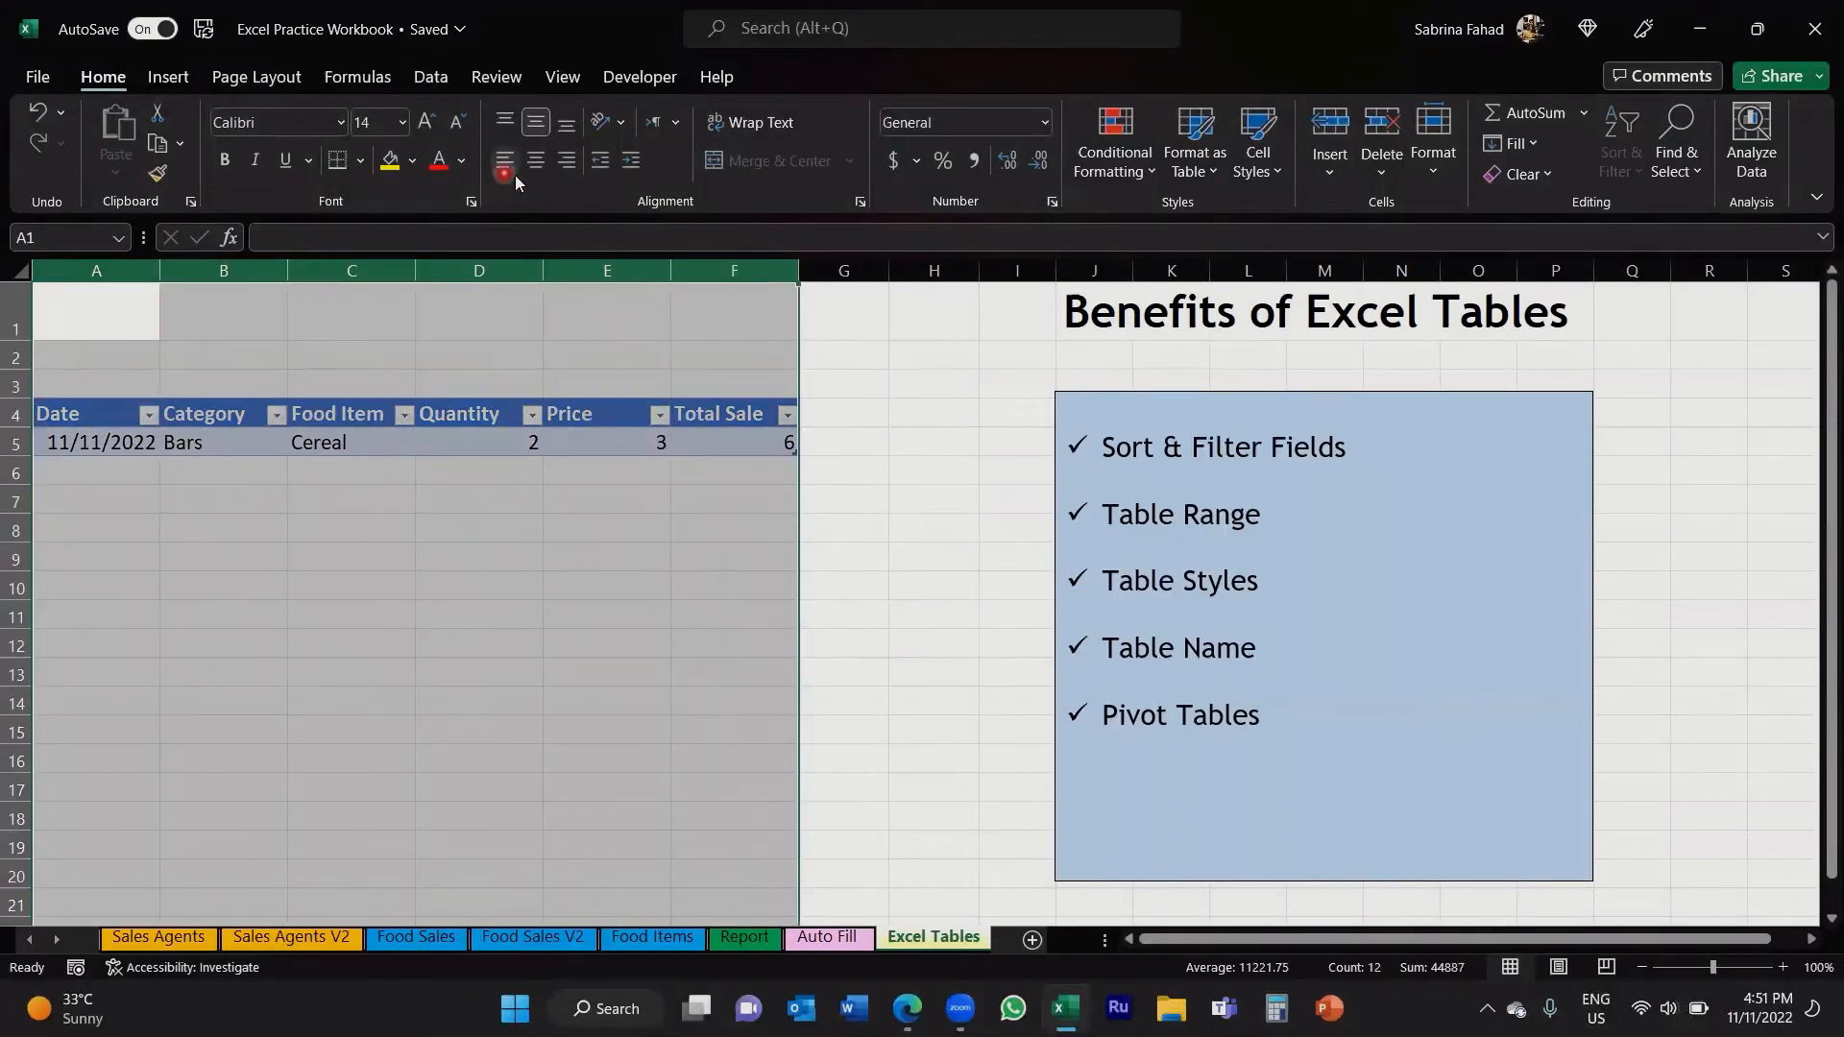
left_click(506, 161)
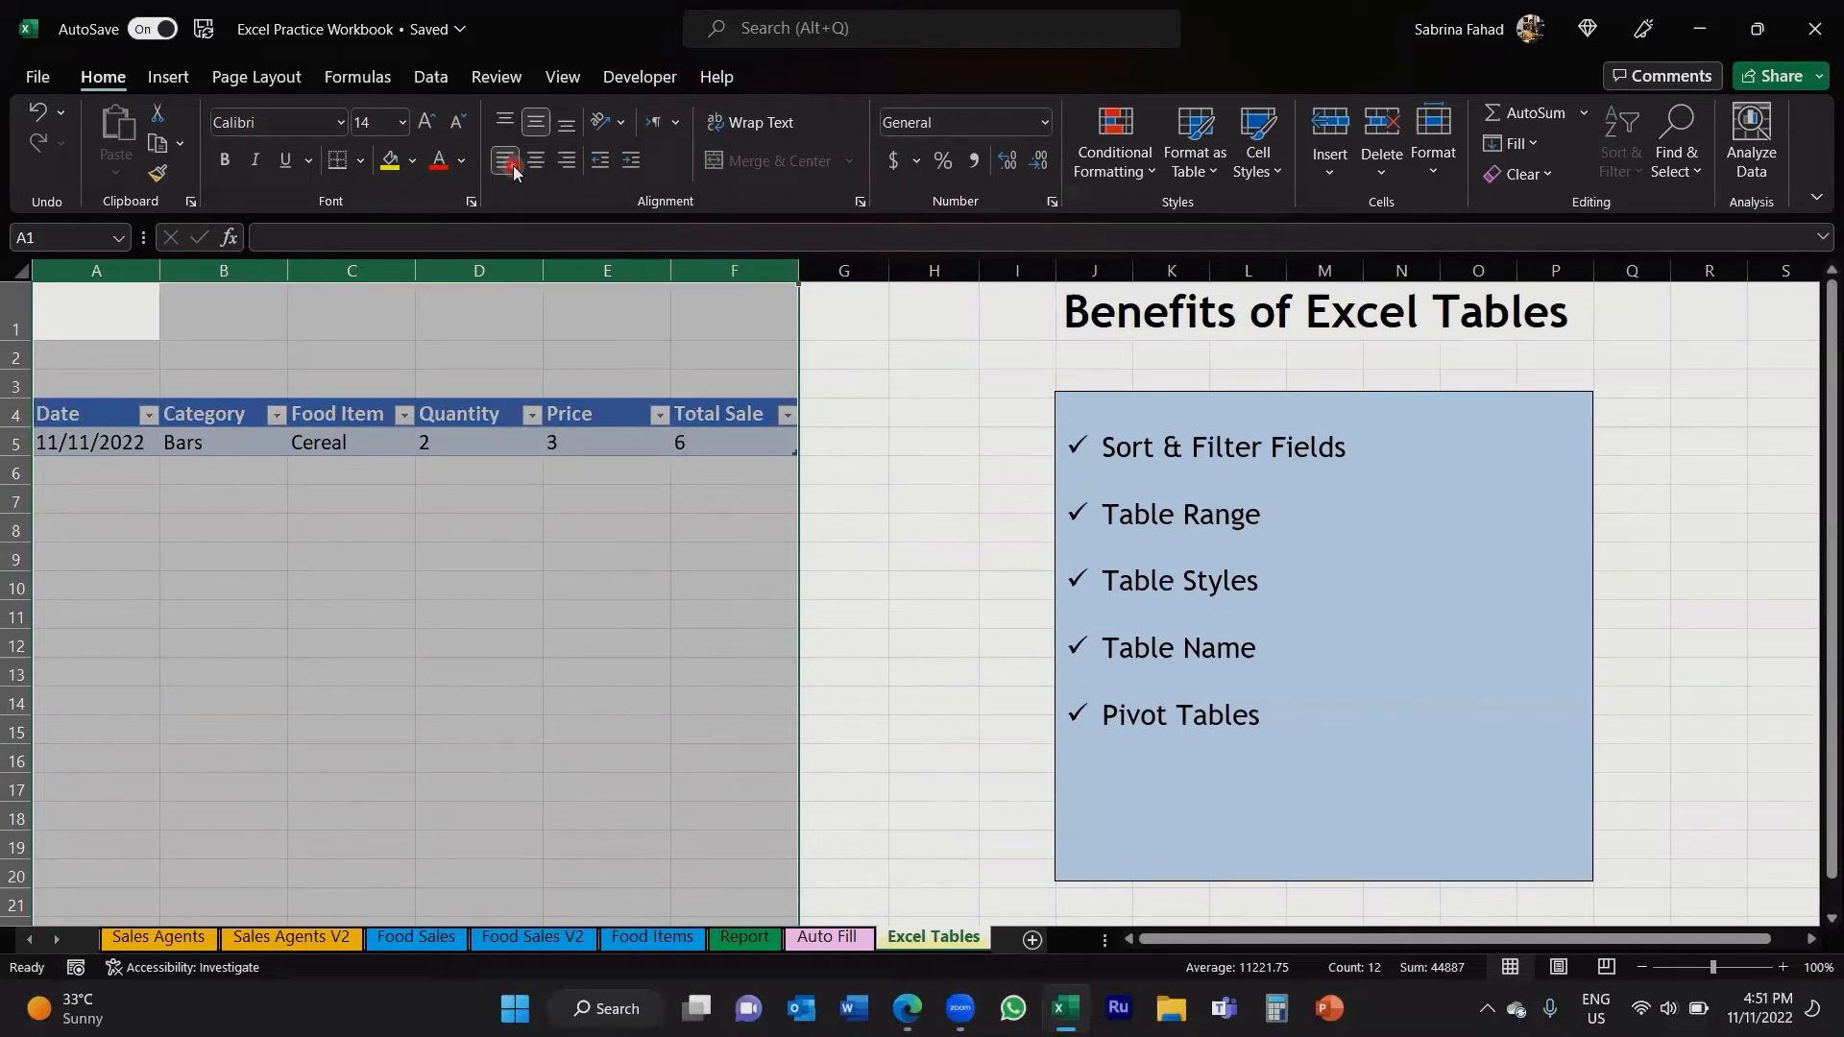
left_click(639, 385)
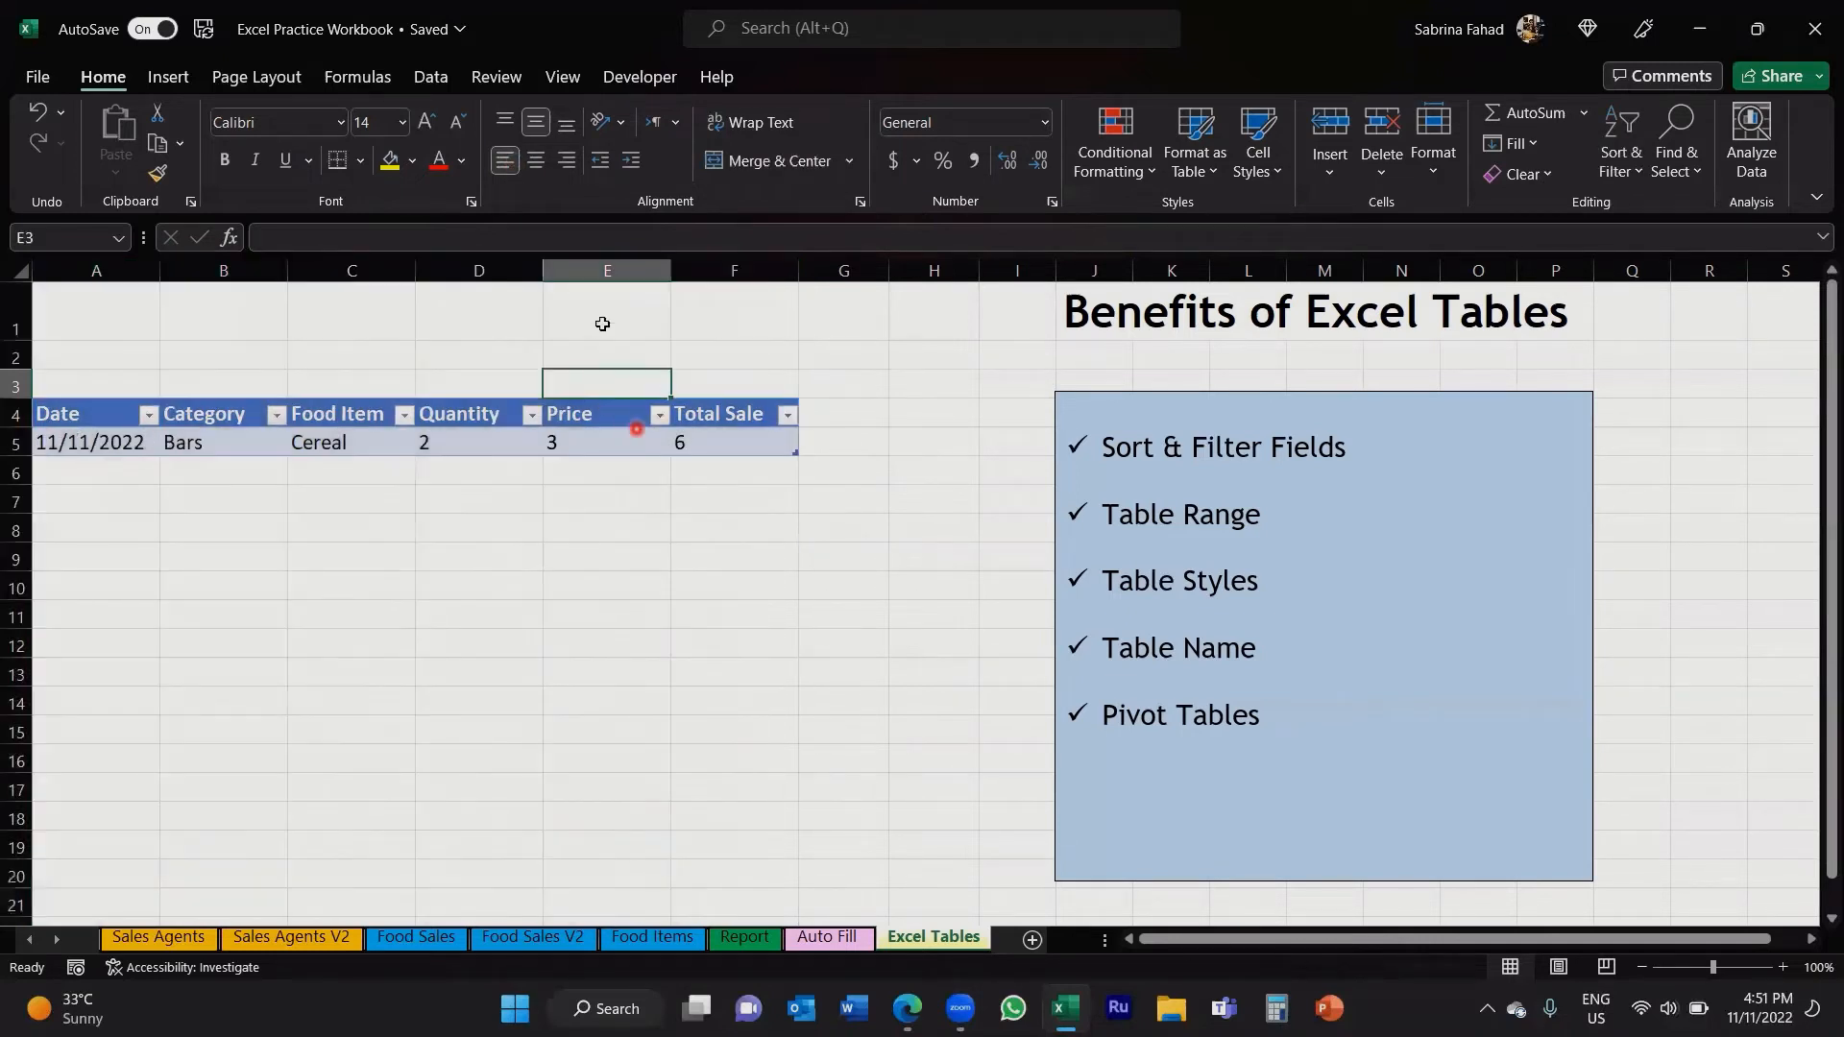
Step: Apply the Currency number format to the Price and Total Sale columns, E and F
left_click_drag(632, 269, 754, 271)
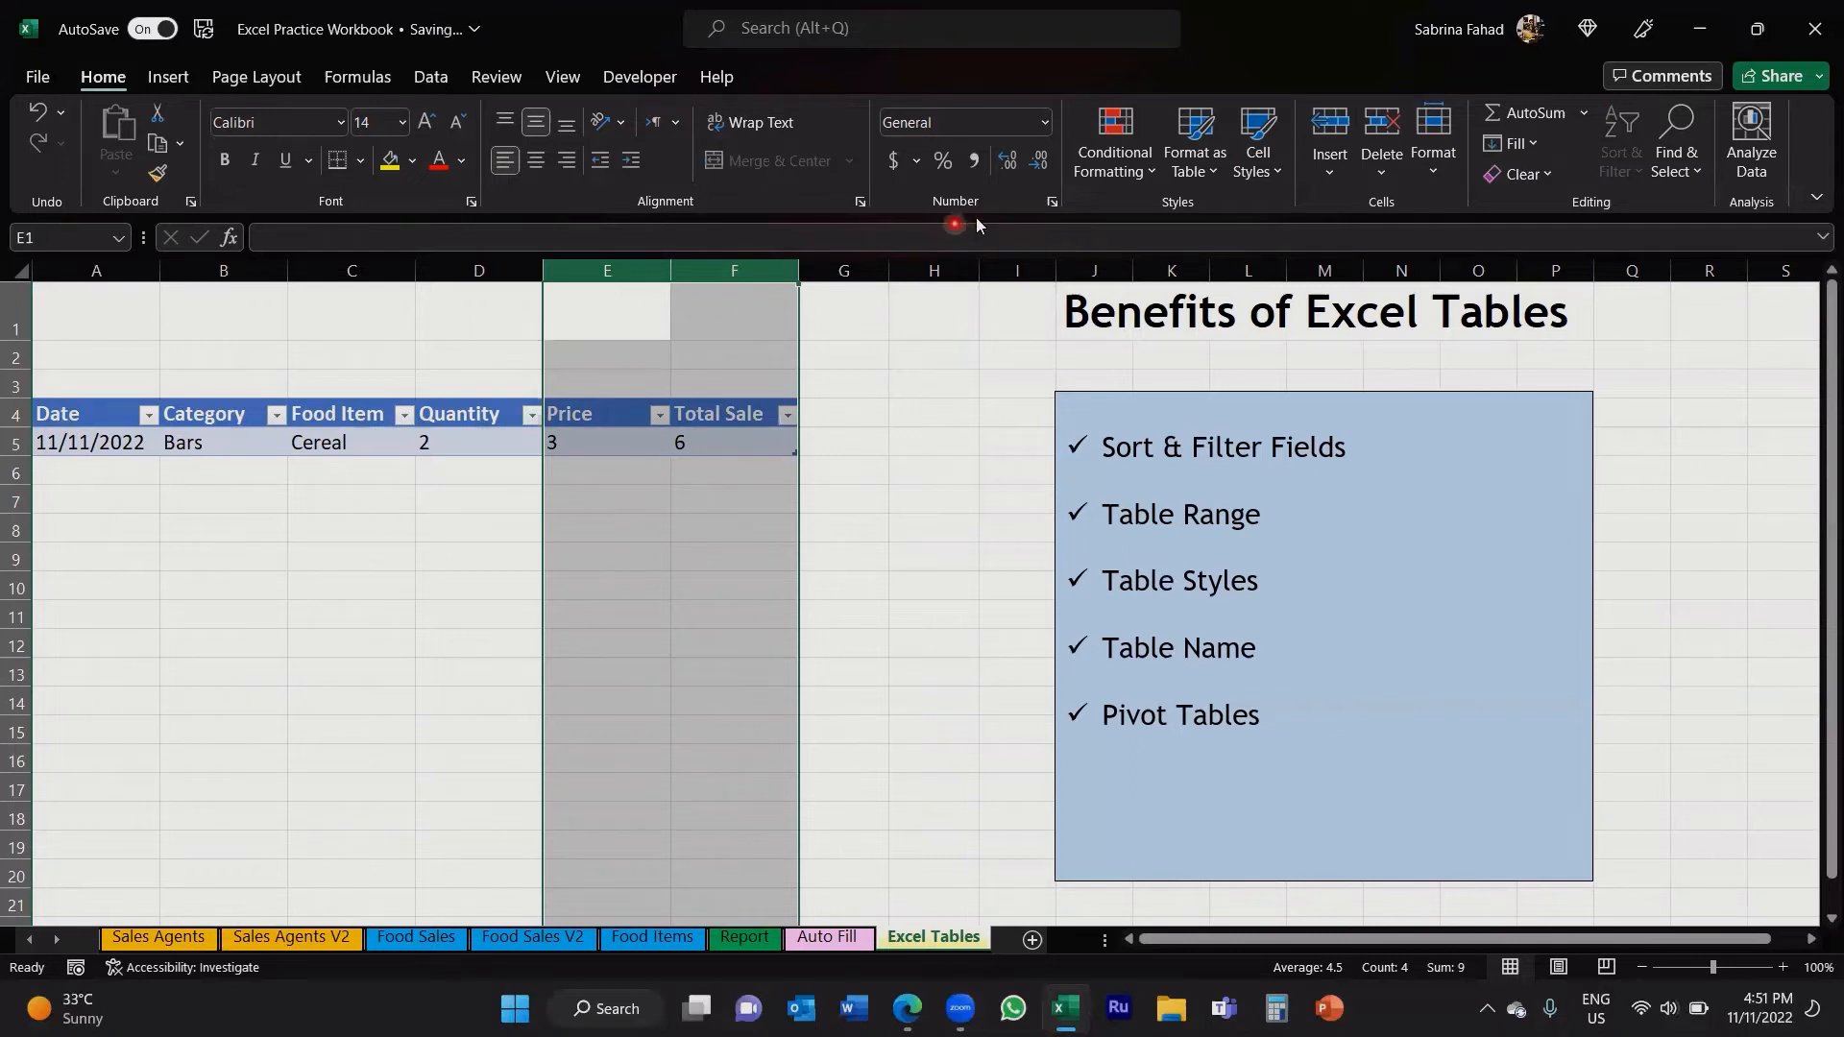
left_click(1046, 125)
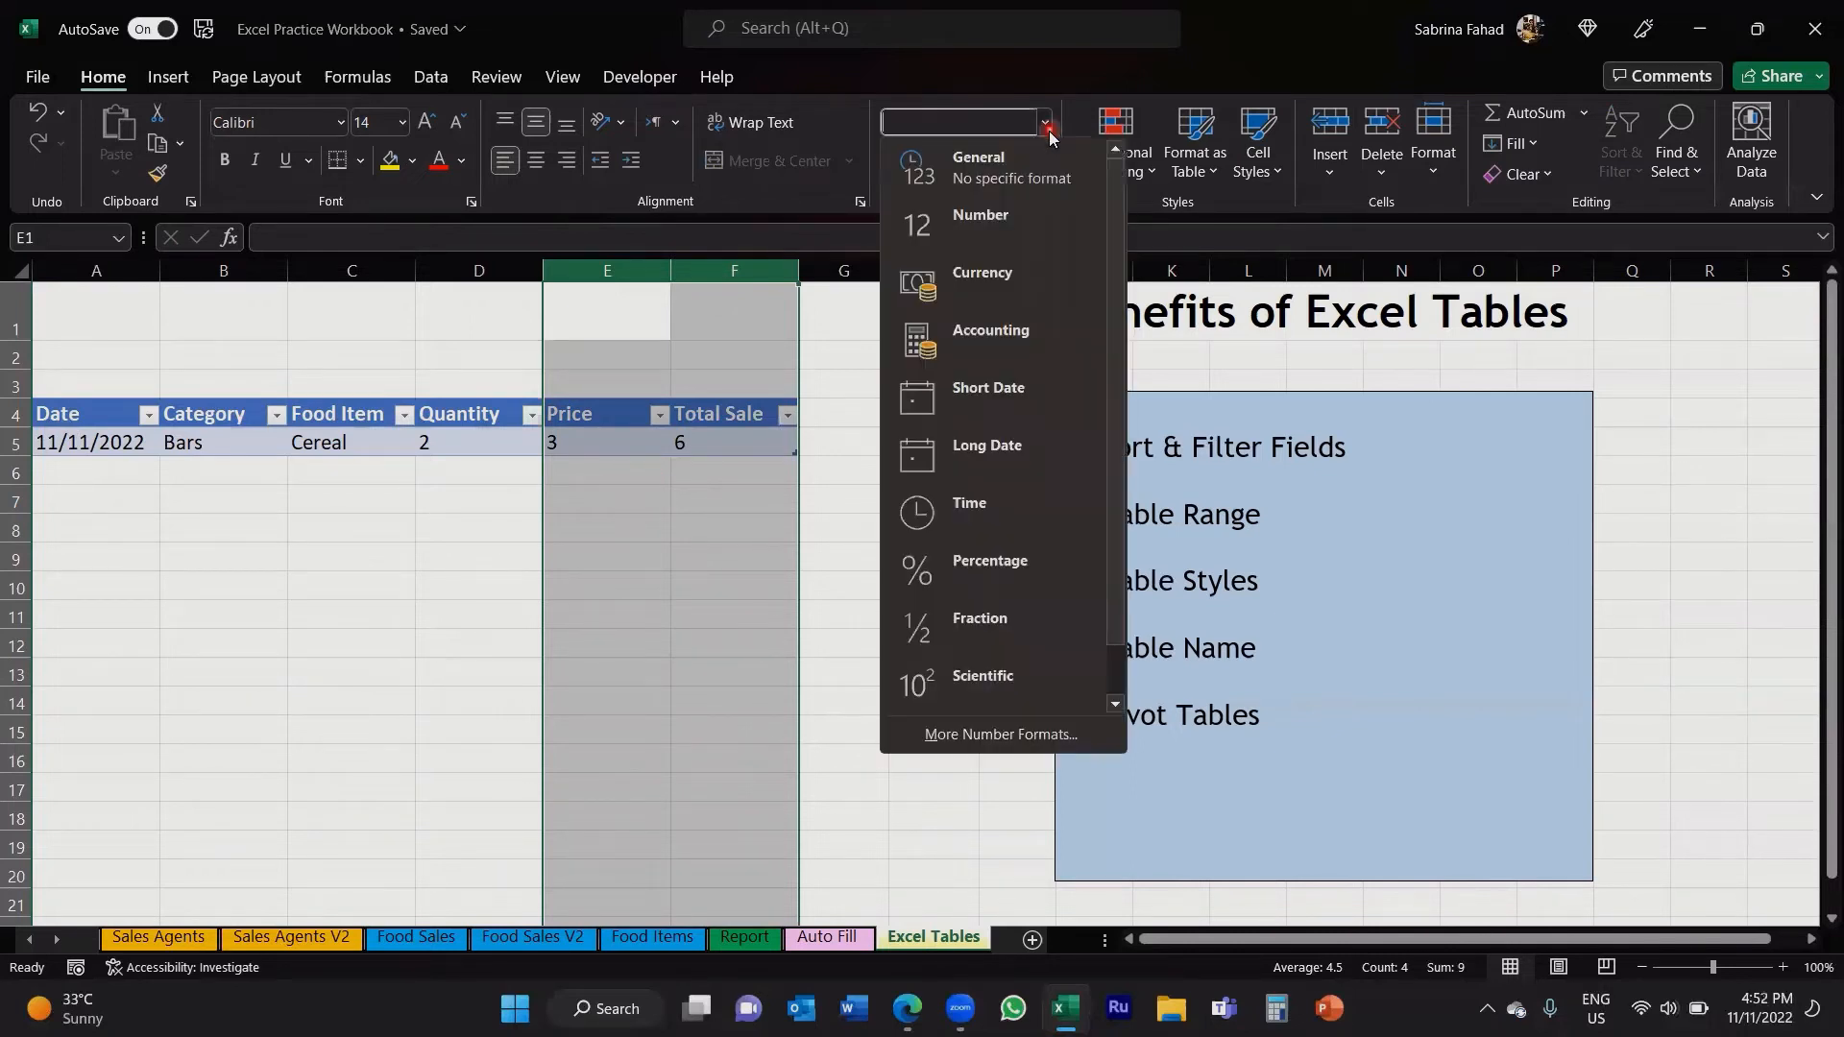
left_click(980, 286)
left_click(737, 449)
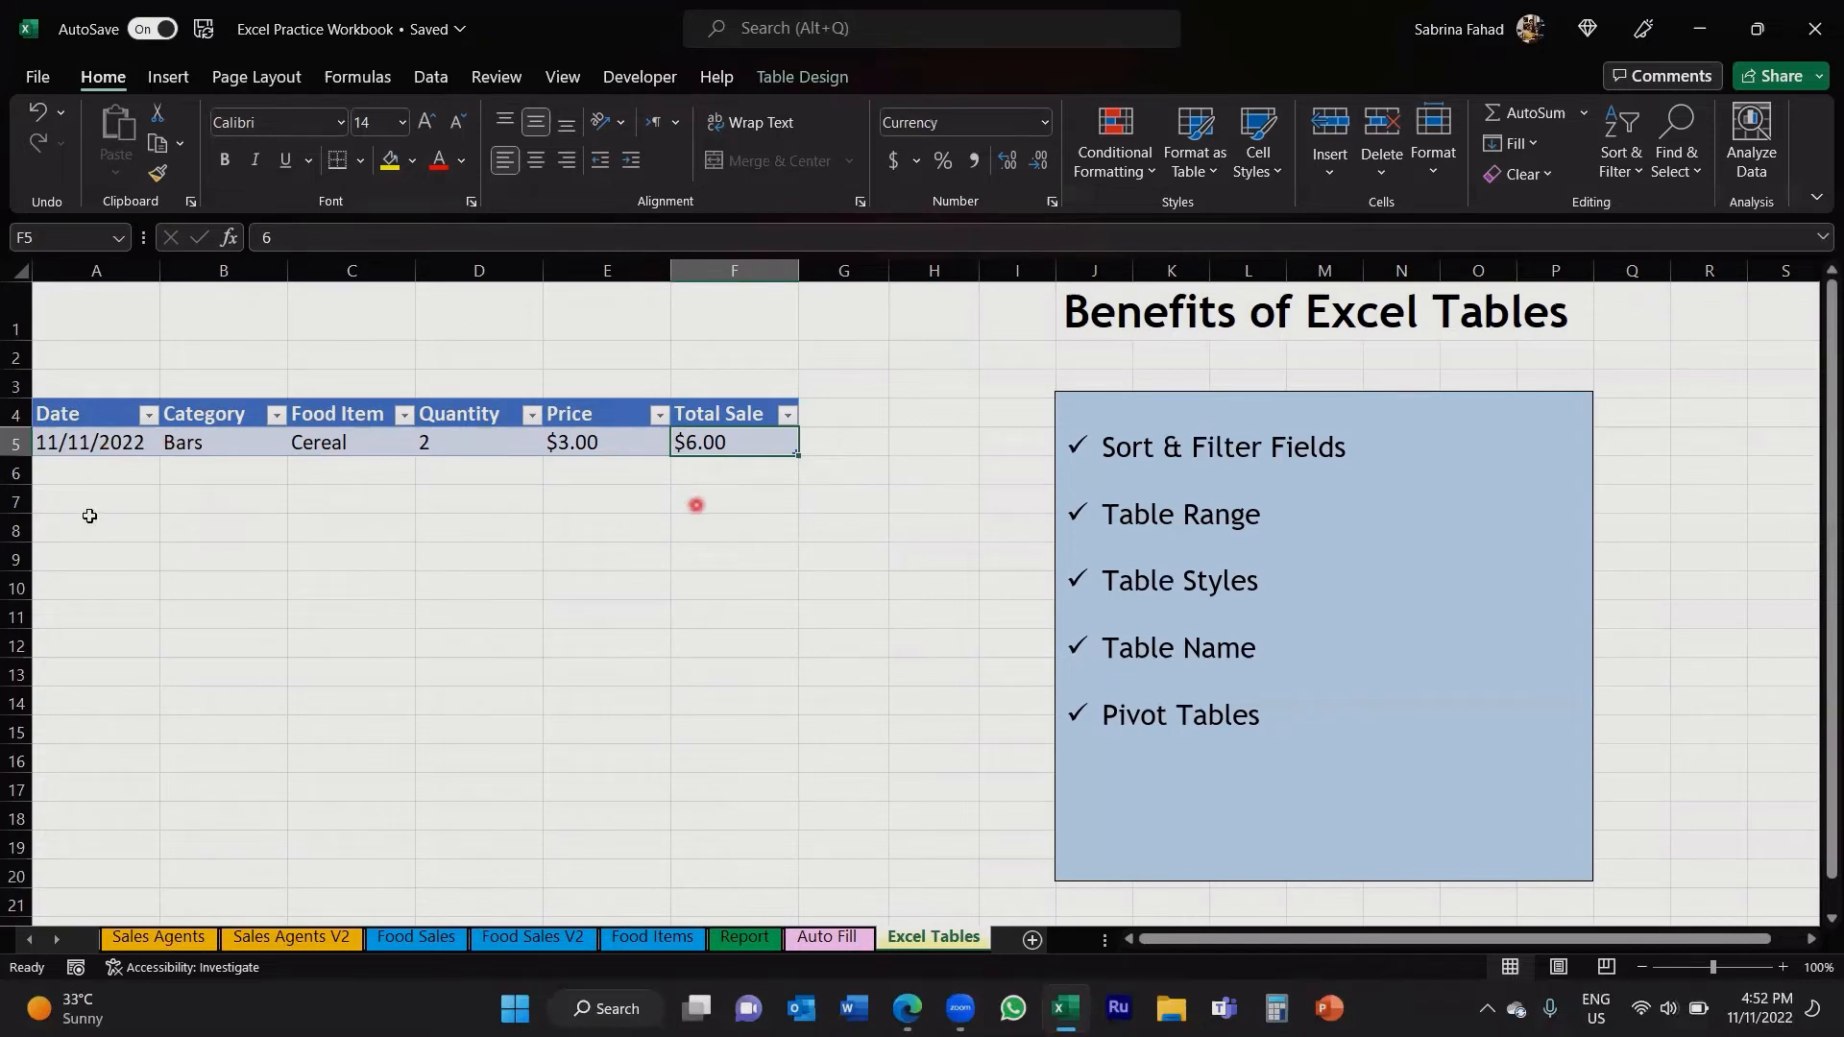
Step: Extend the table with a second row by entering the current date 11/11/2022 in A6, directly below the first record
left_click(134, 474)
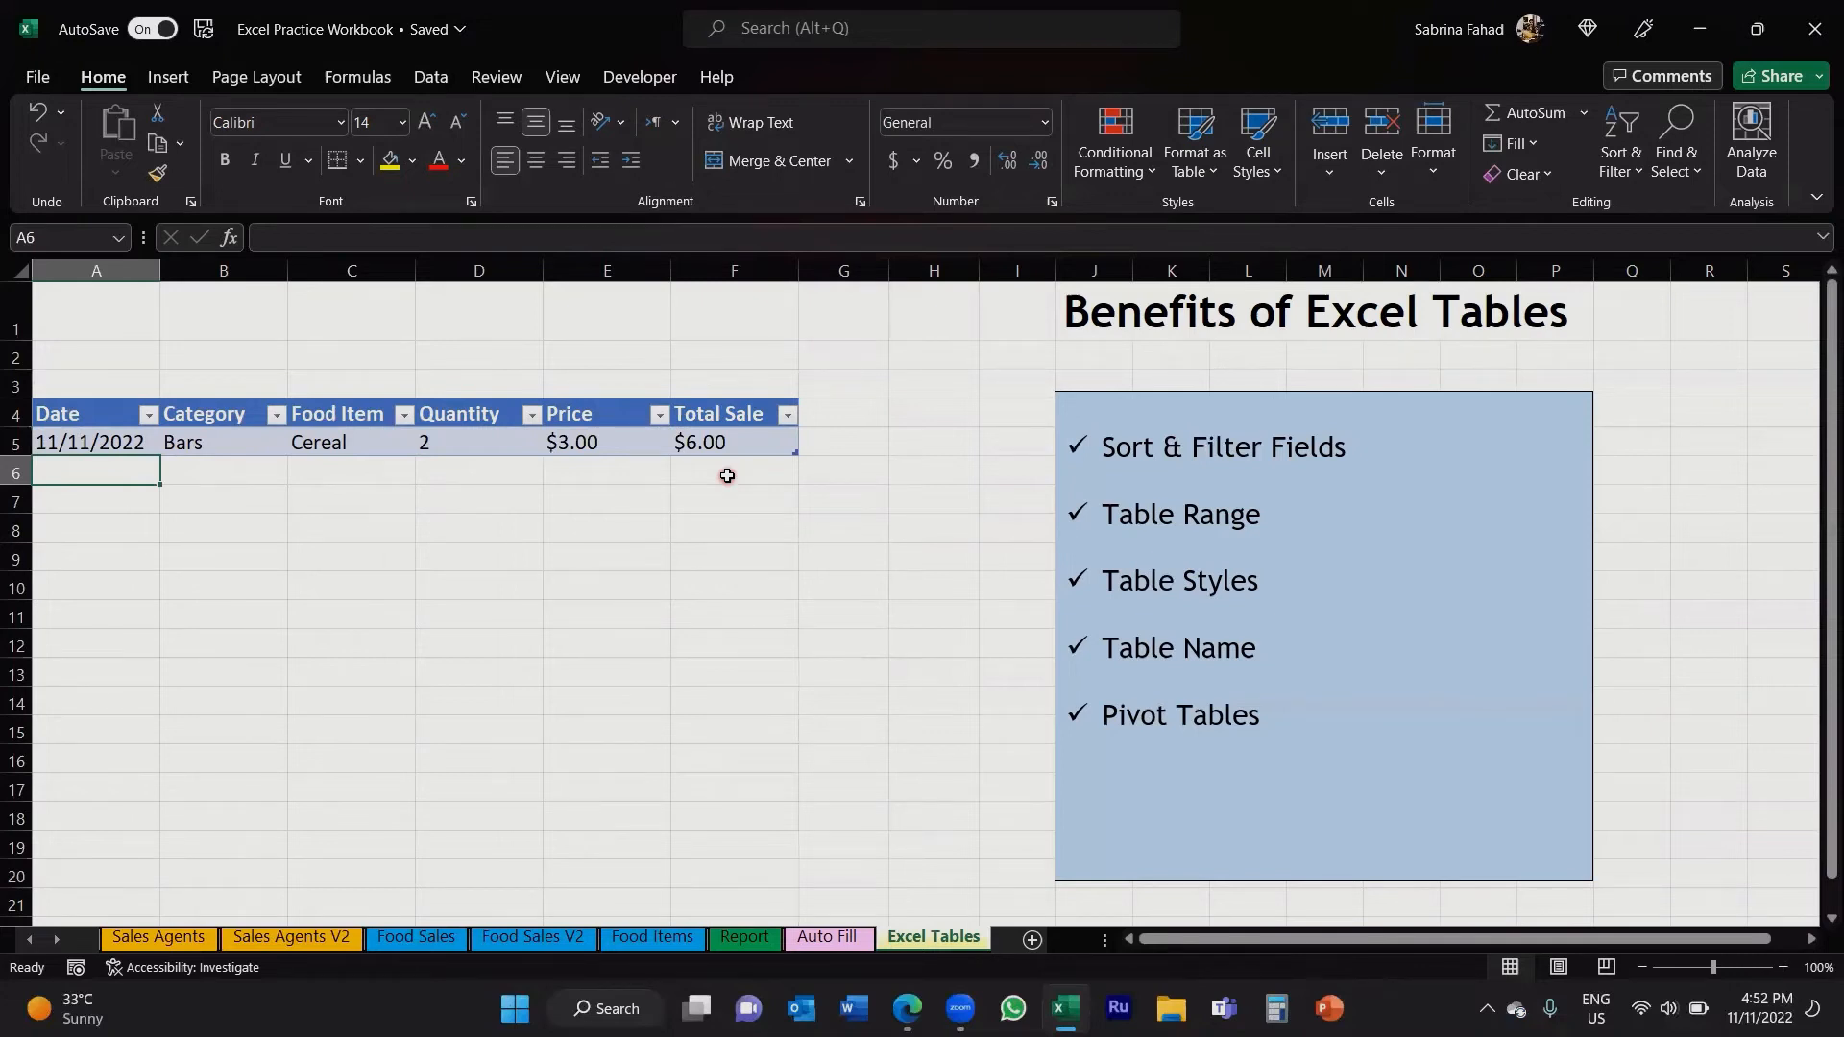
key("ctrl+semicolon")
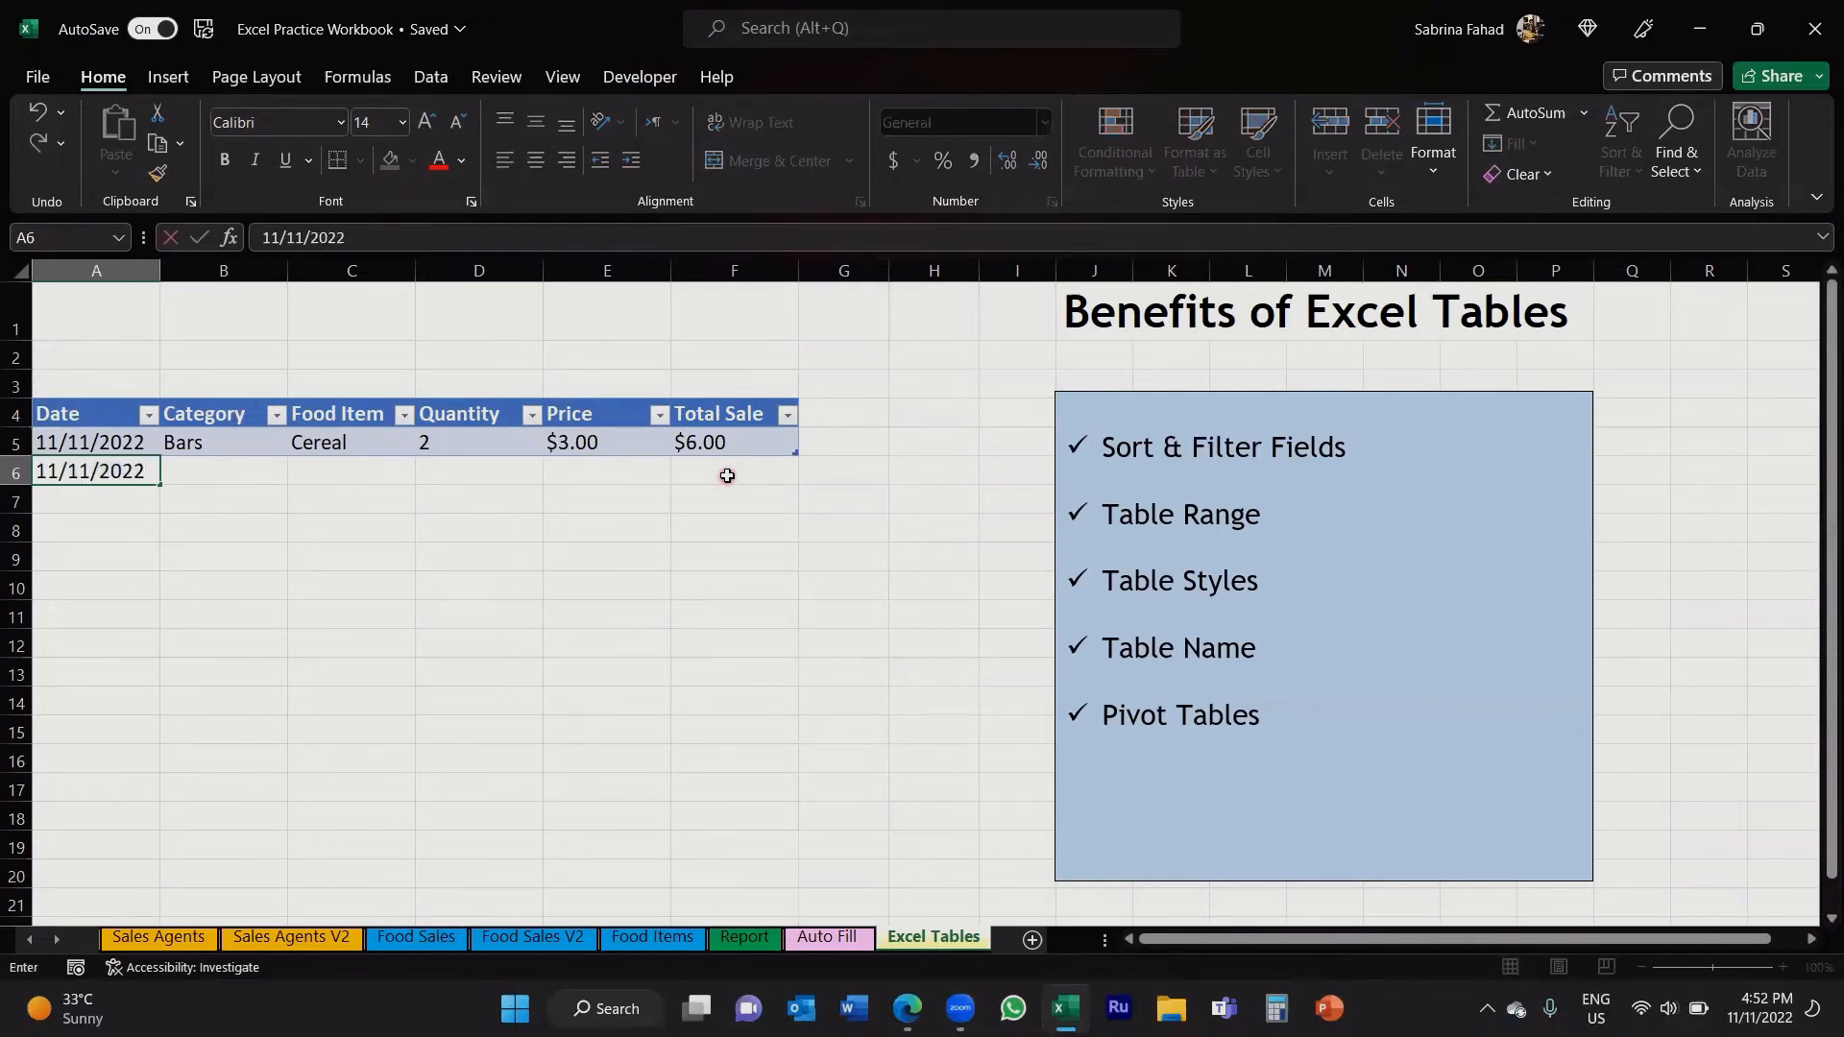
left_click(276, 471)
left_click(110, 381)
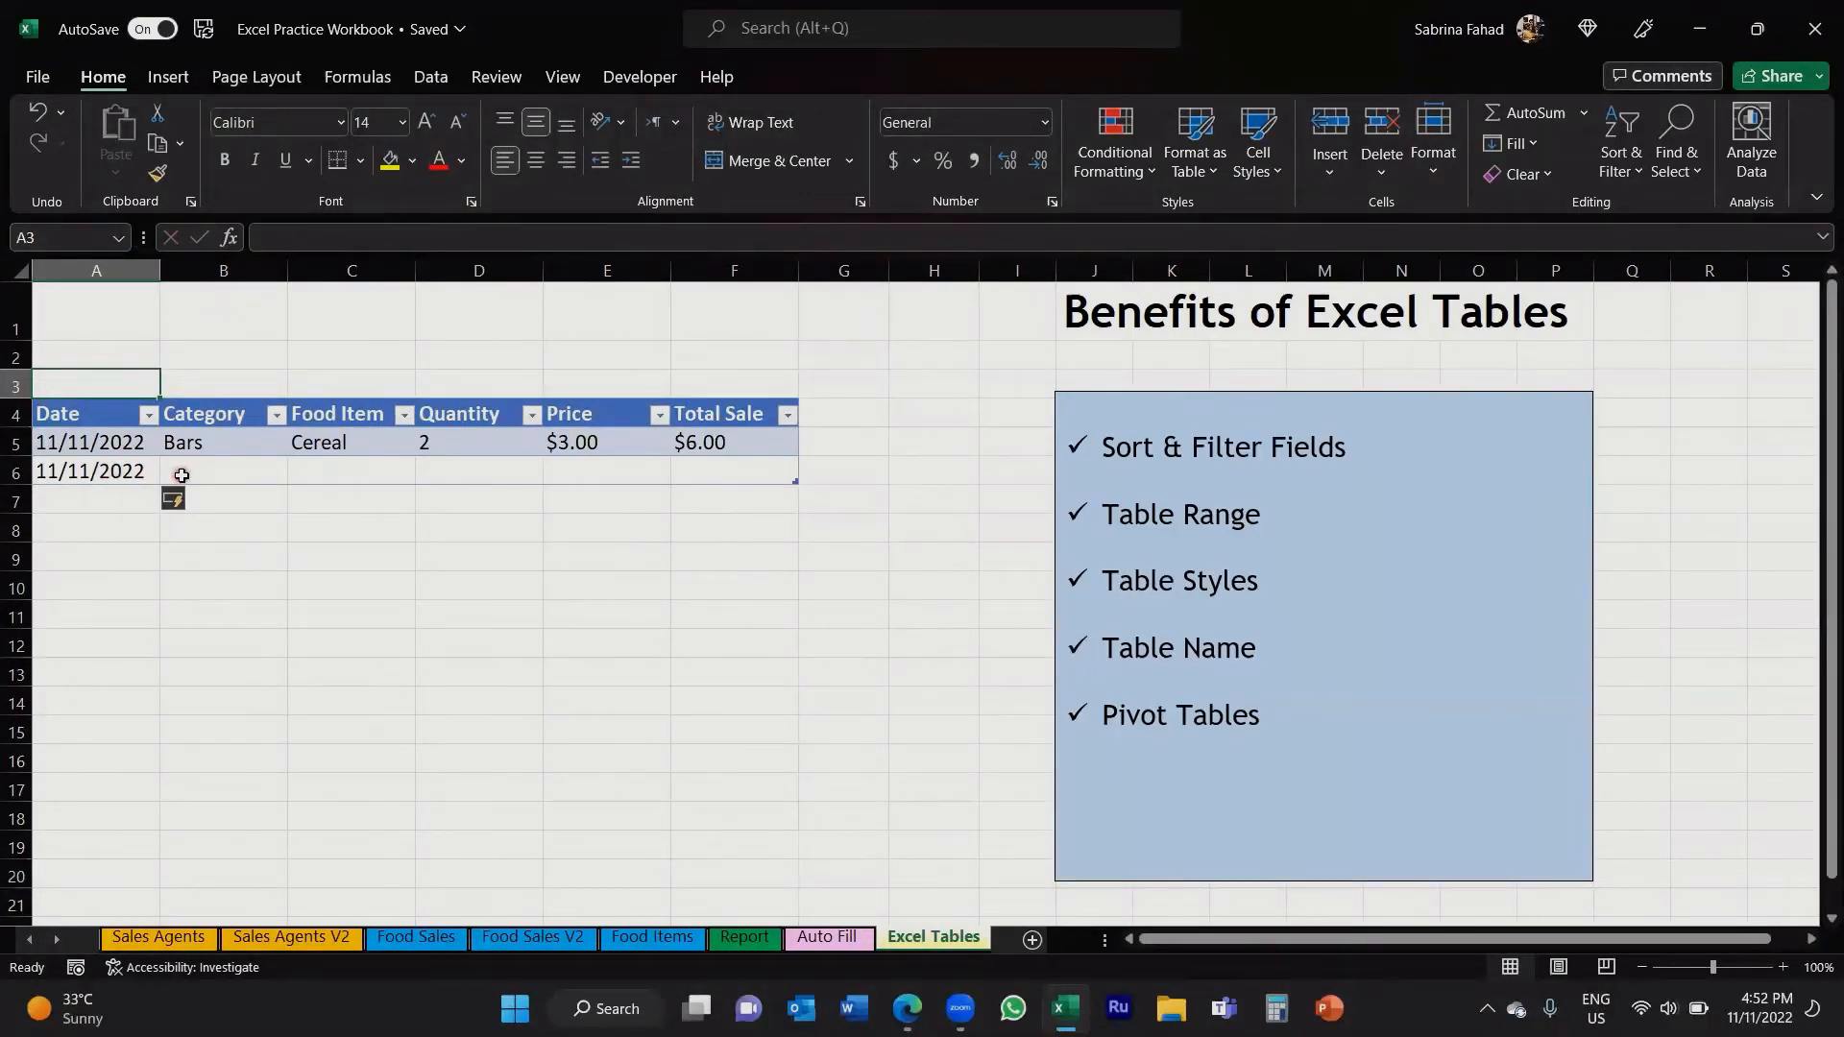
Step: Complete the second table row with category Bars, food item Cereal, quantity 4, price 3 and total sale 12 in B6 through F6
left_click(272, 472)
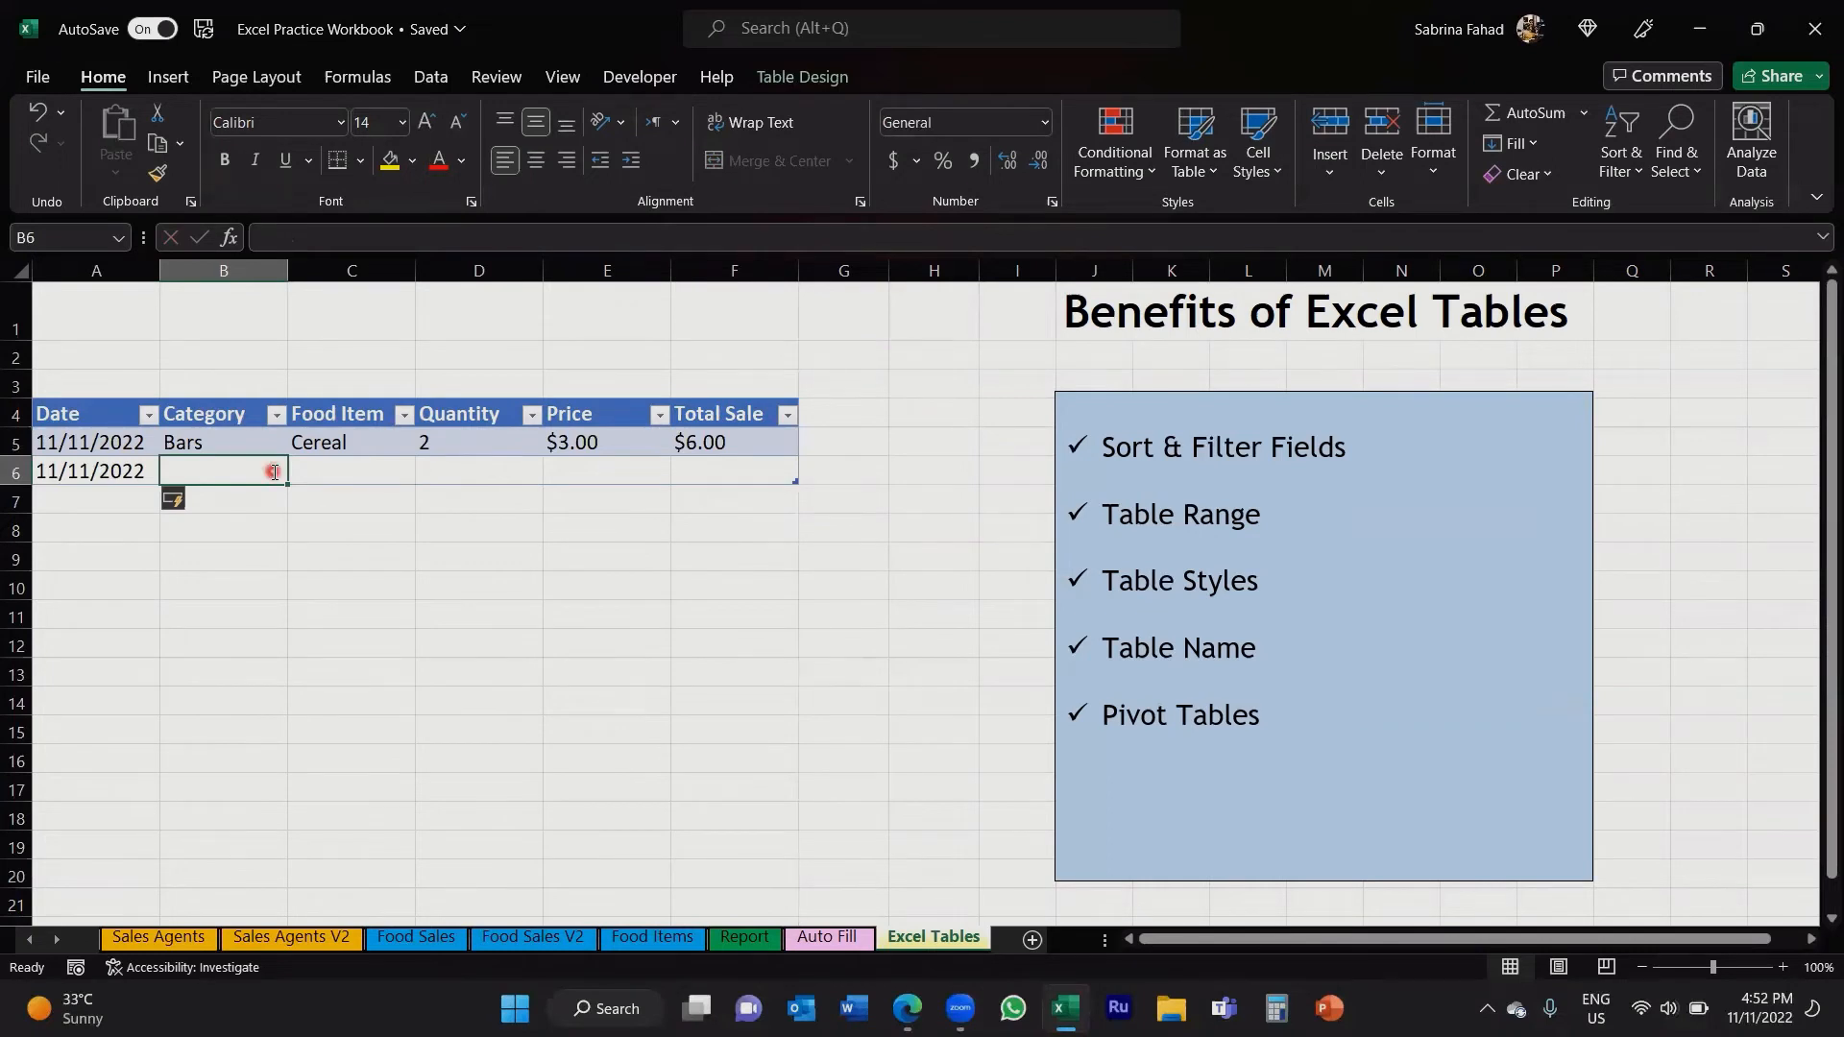
type("Bars")
key("Tab")
type("Cereal")
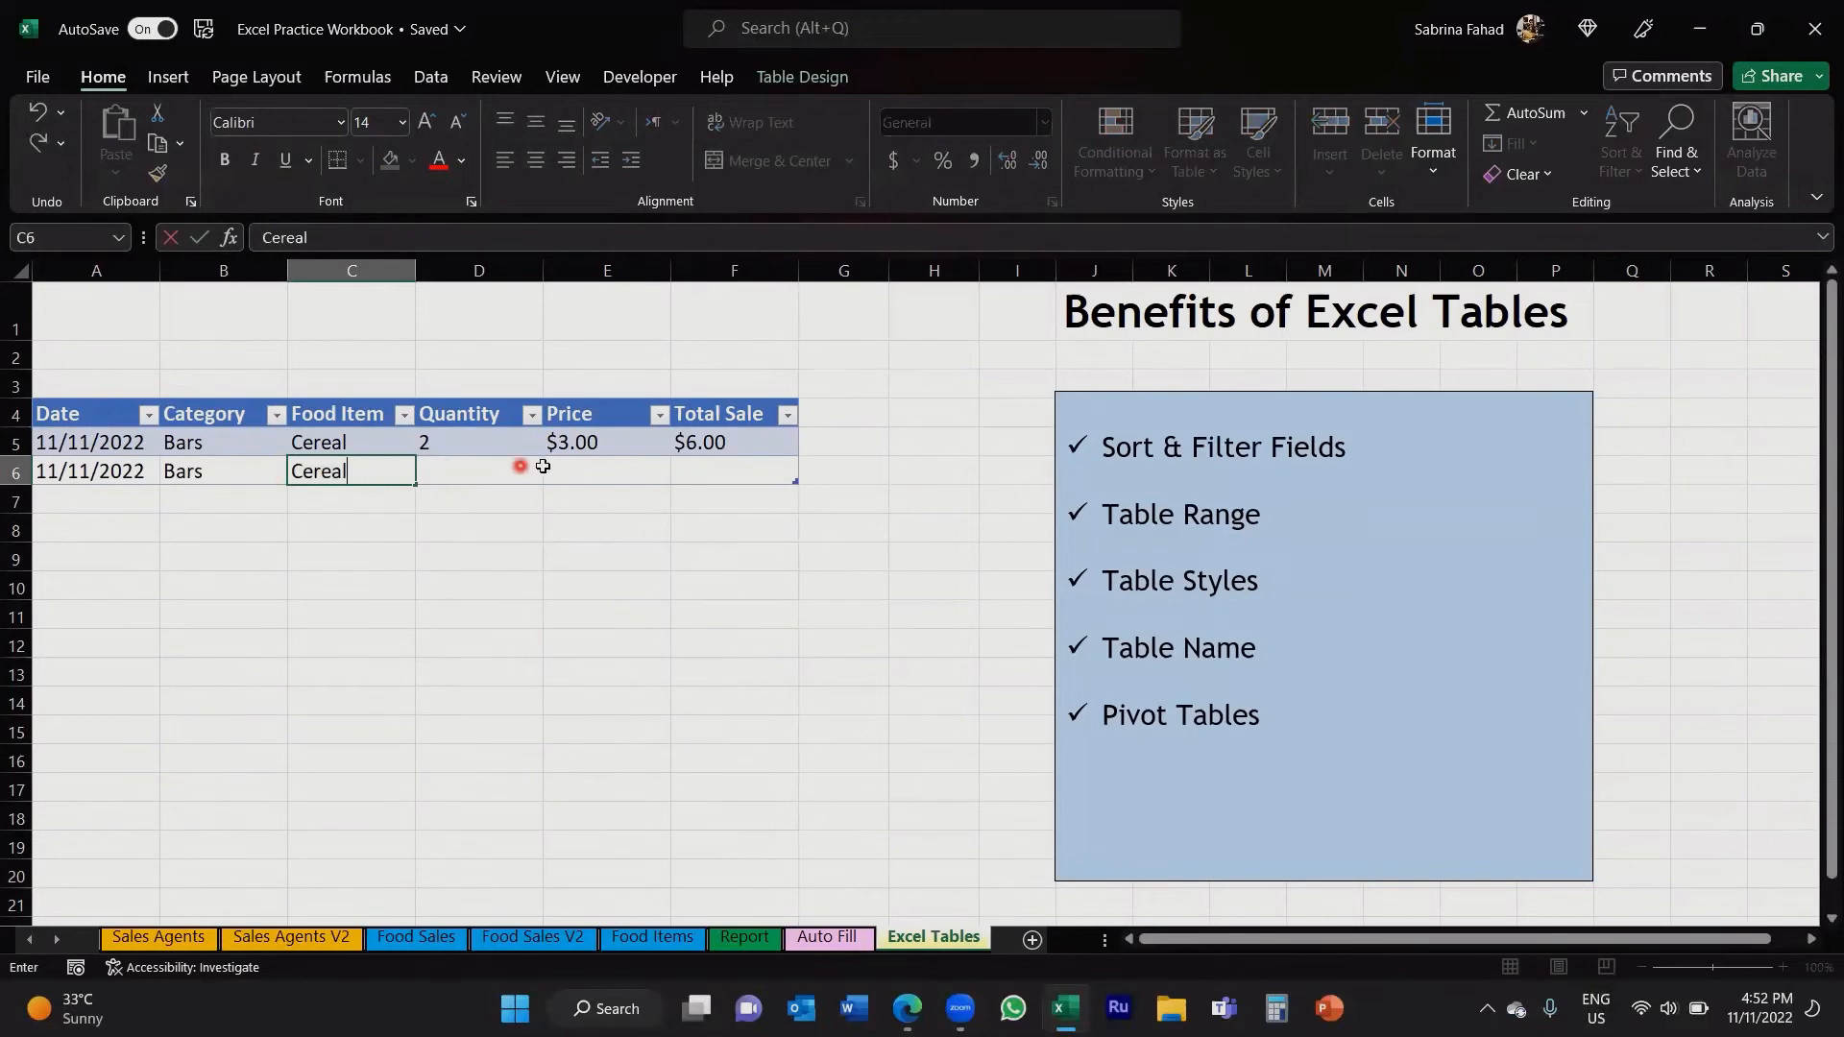
left_click(534, 470)
type("4")
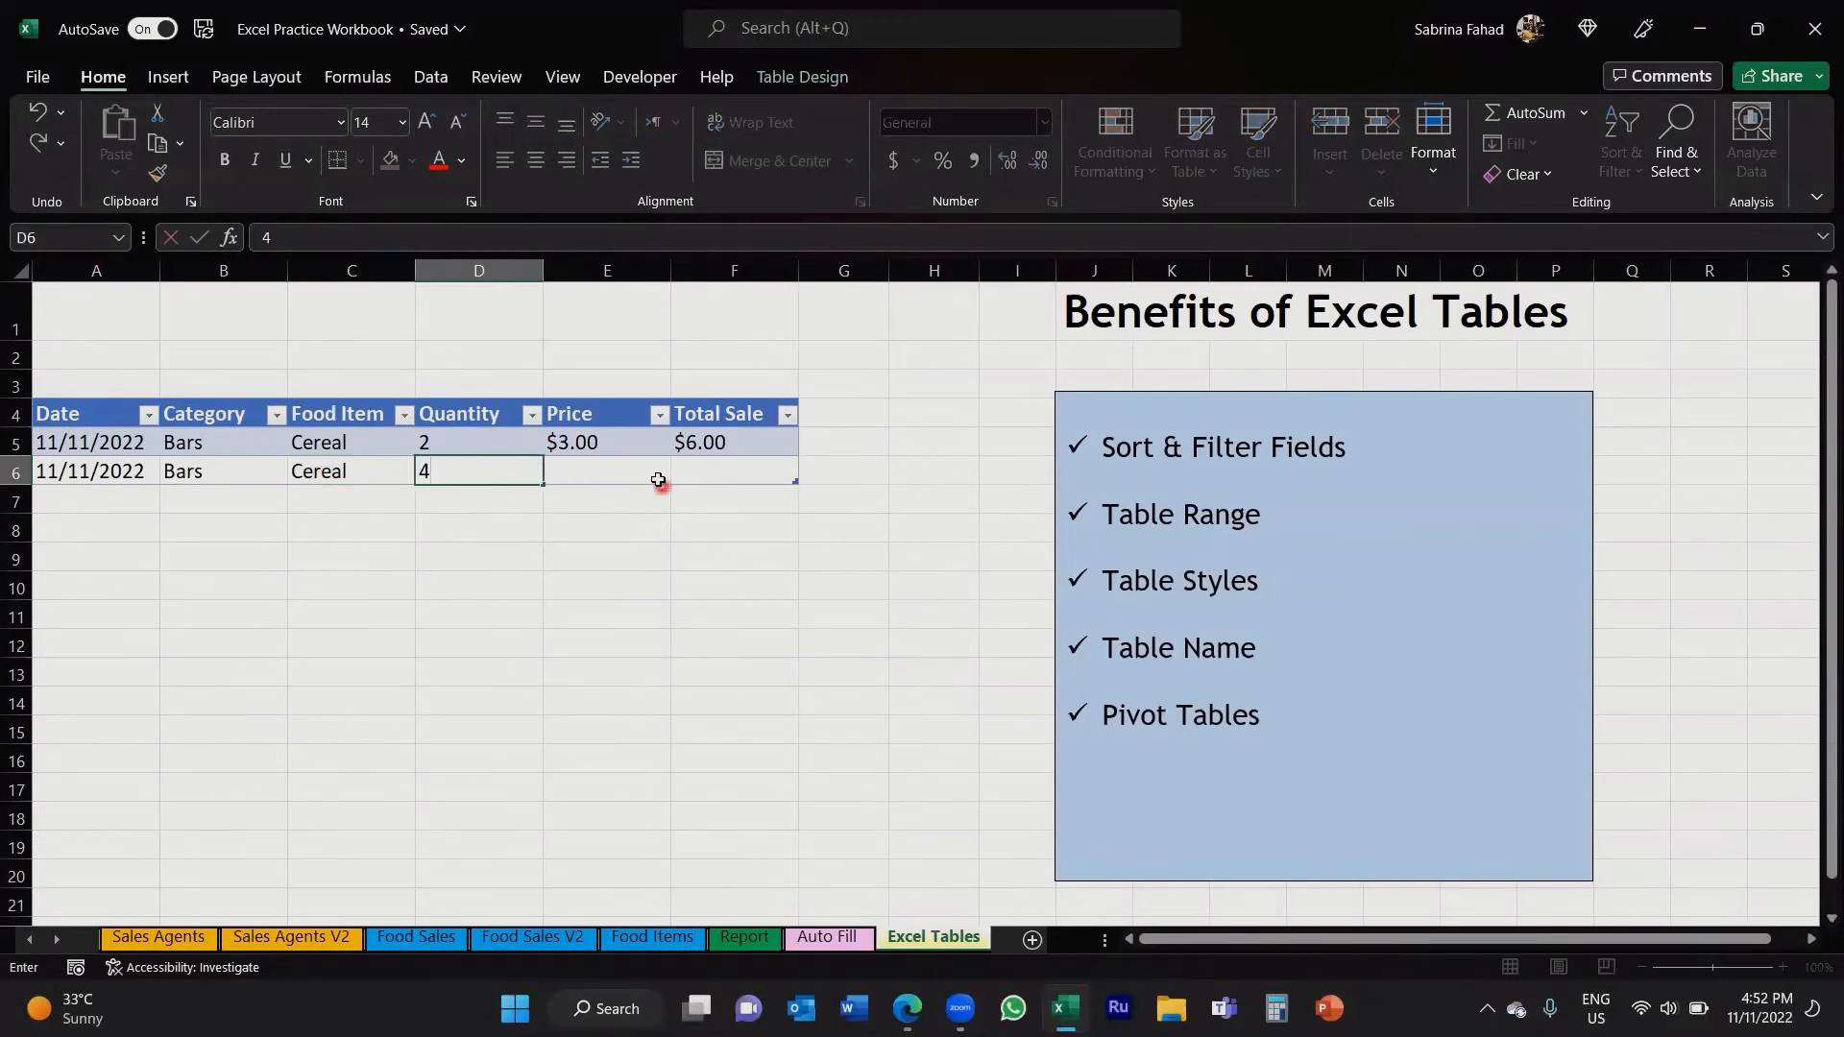
left_click(658, 475)
type("3")
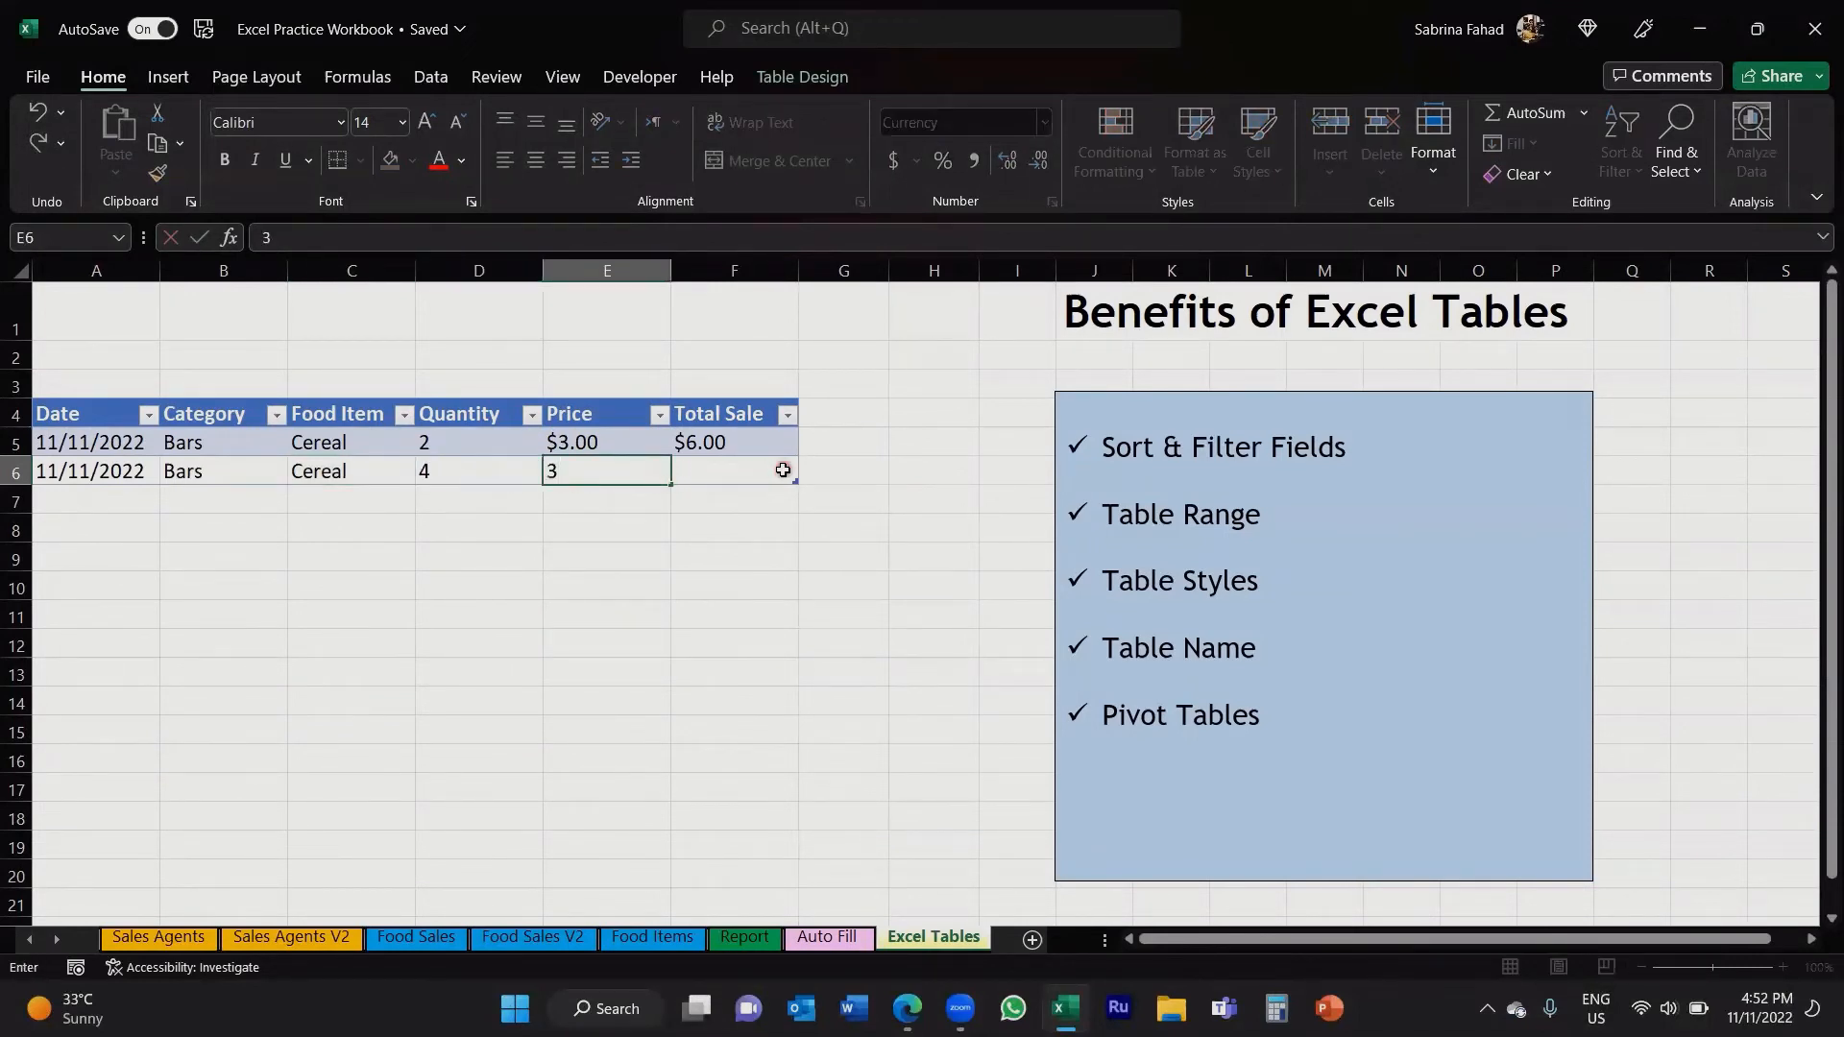
left_click(783, 475)
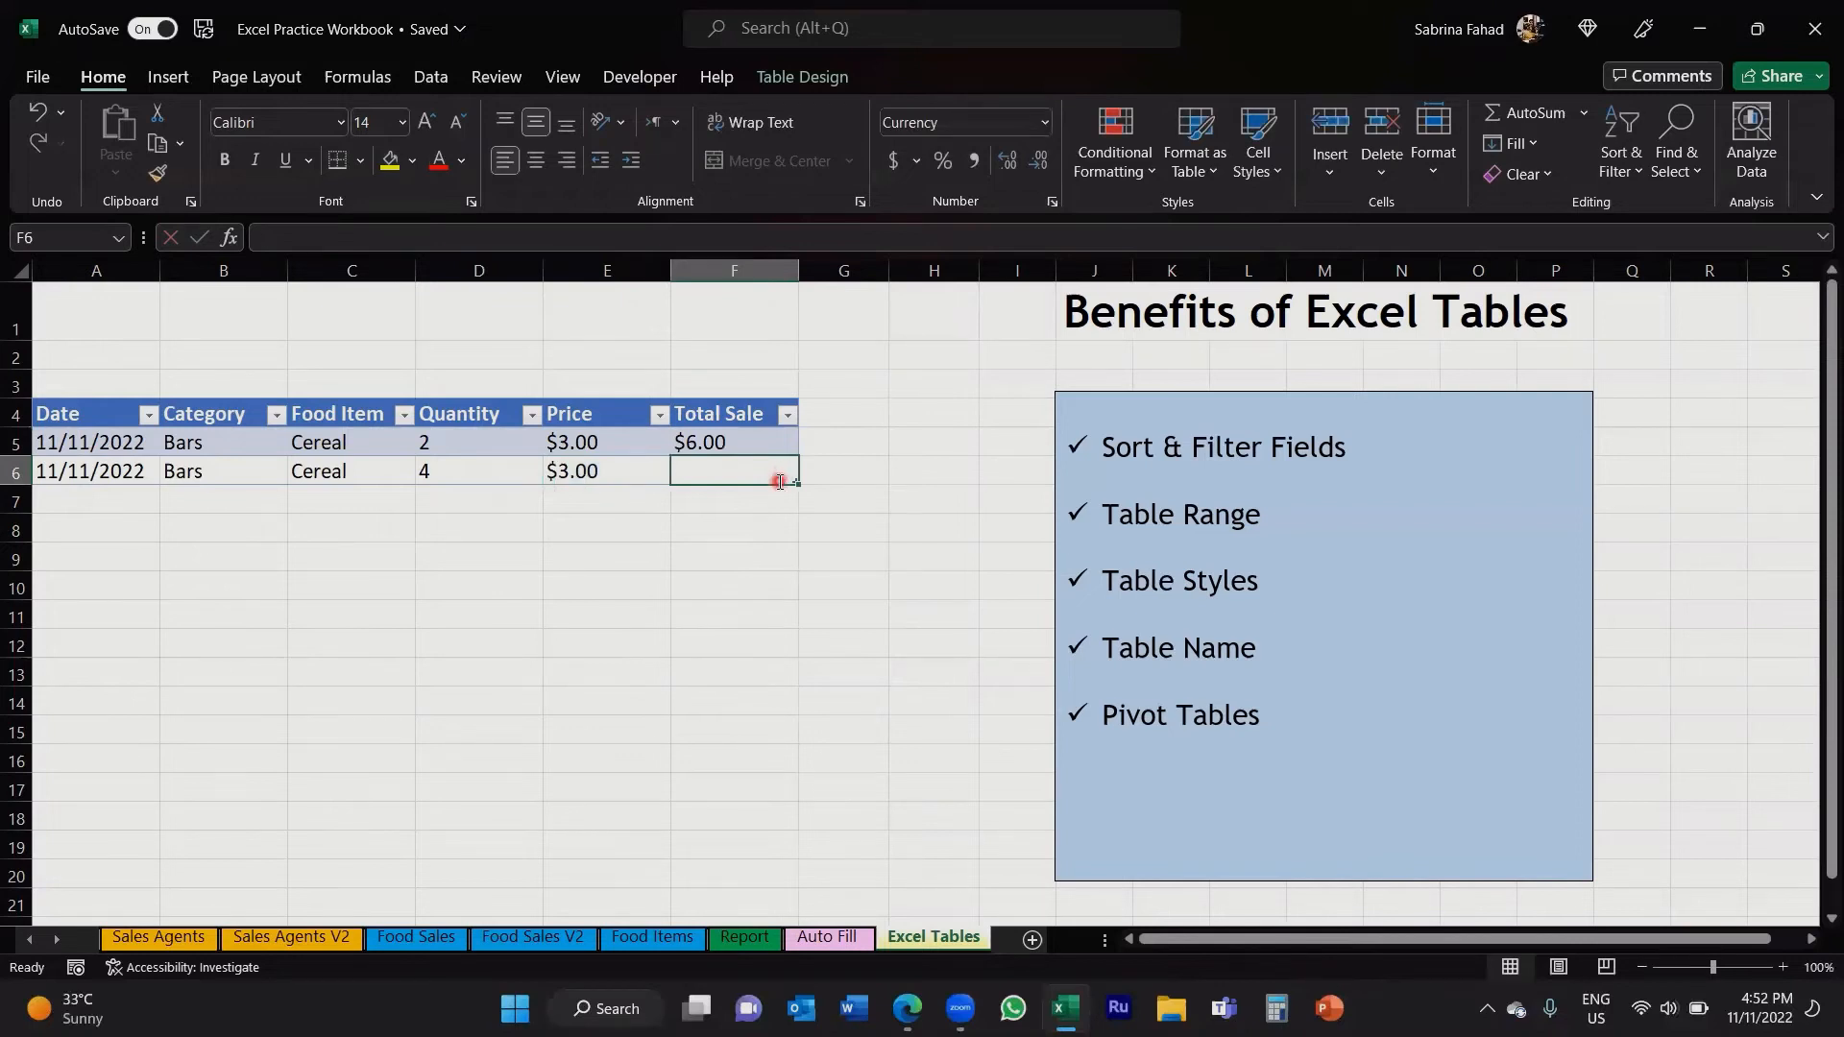
type("12")
left_click(834, 468)
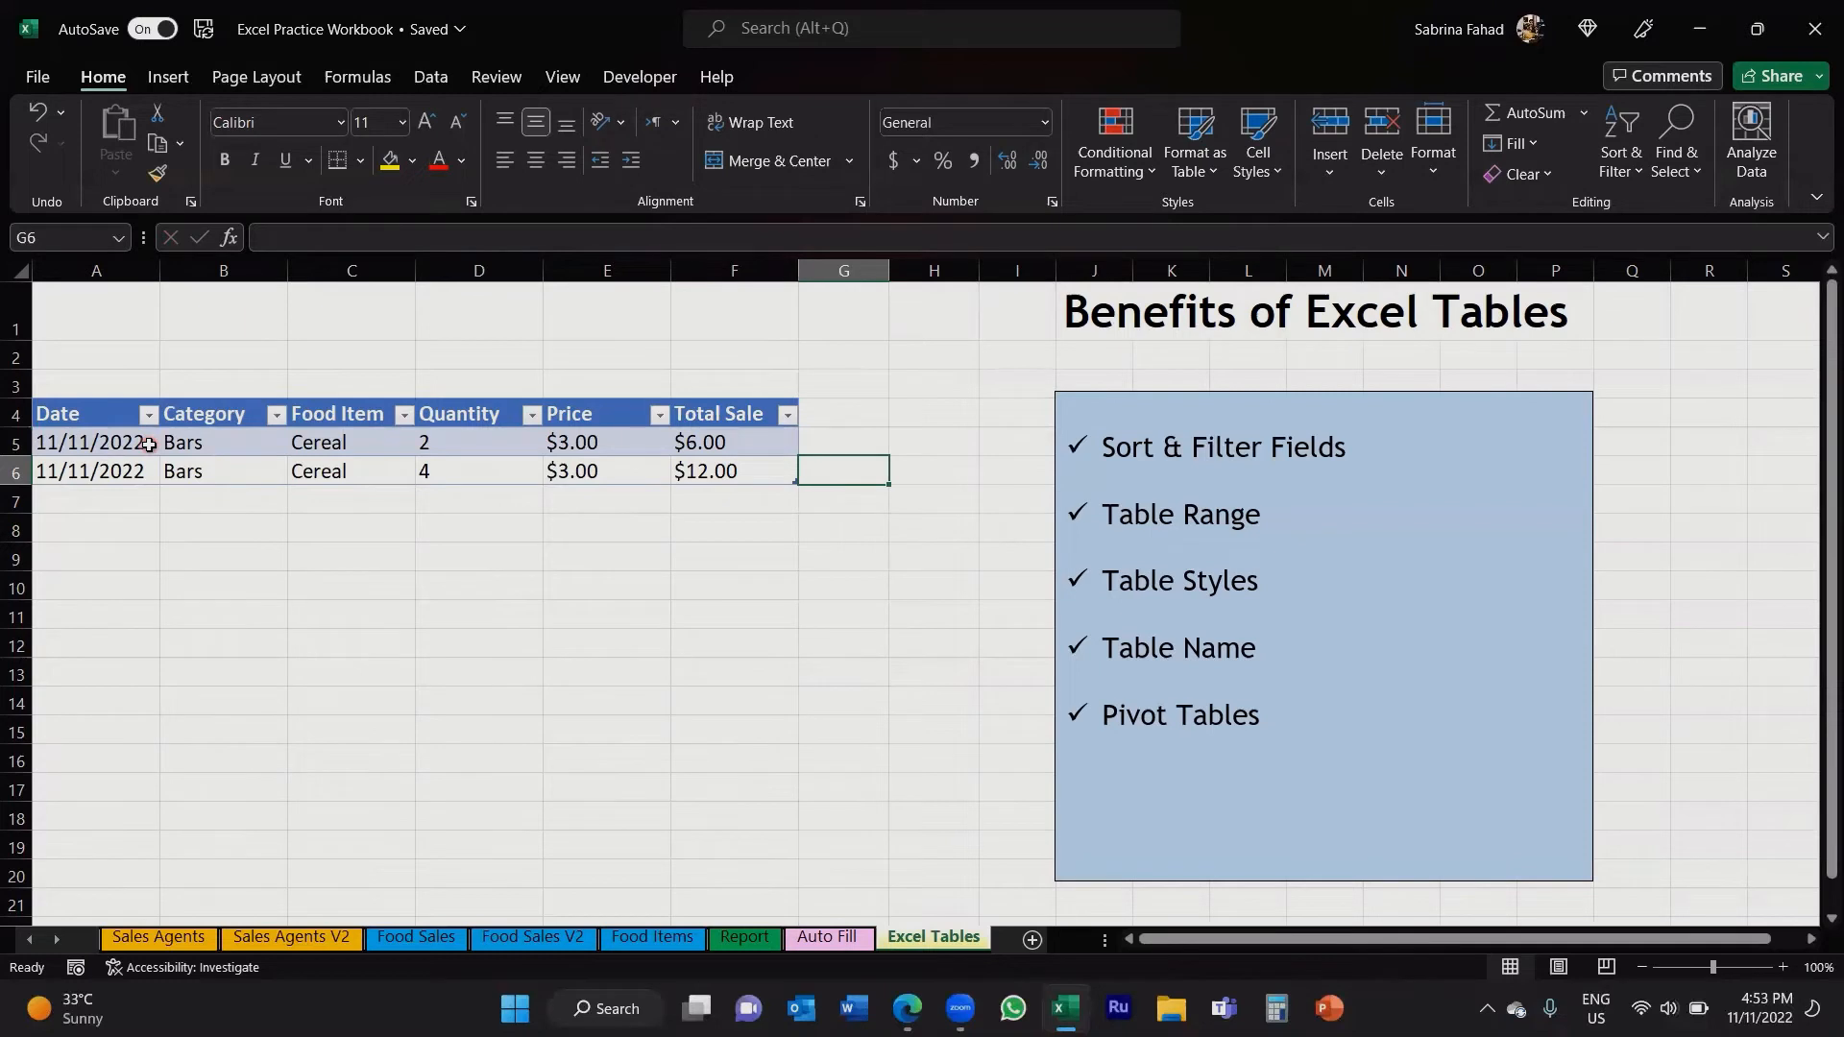
Step: Extend the table range down to row 12 to add empty rows below the second record
left_click(937, 477)
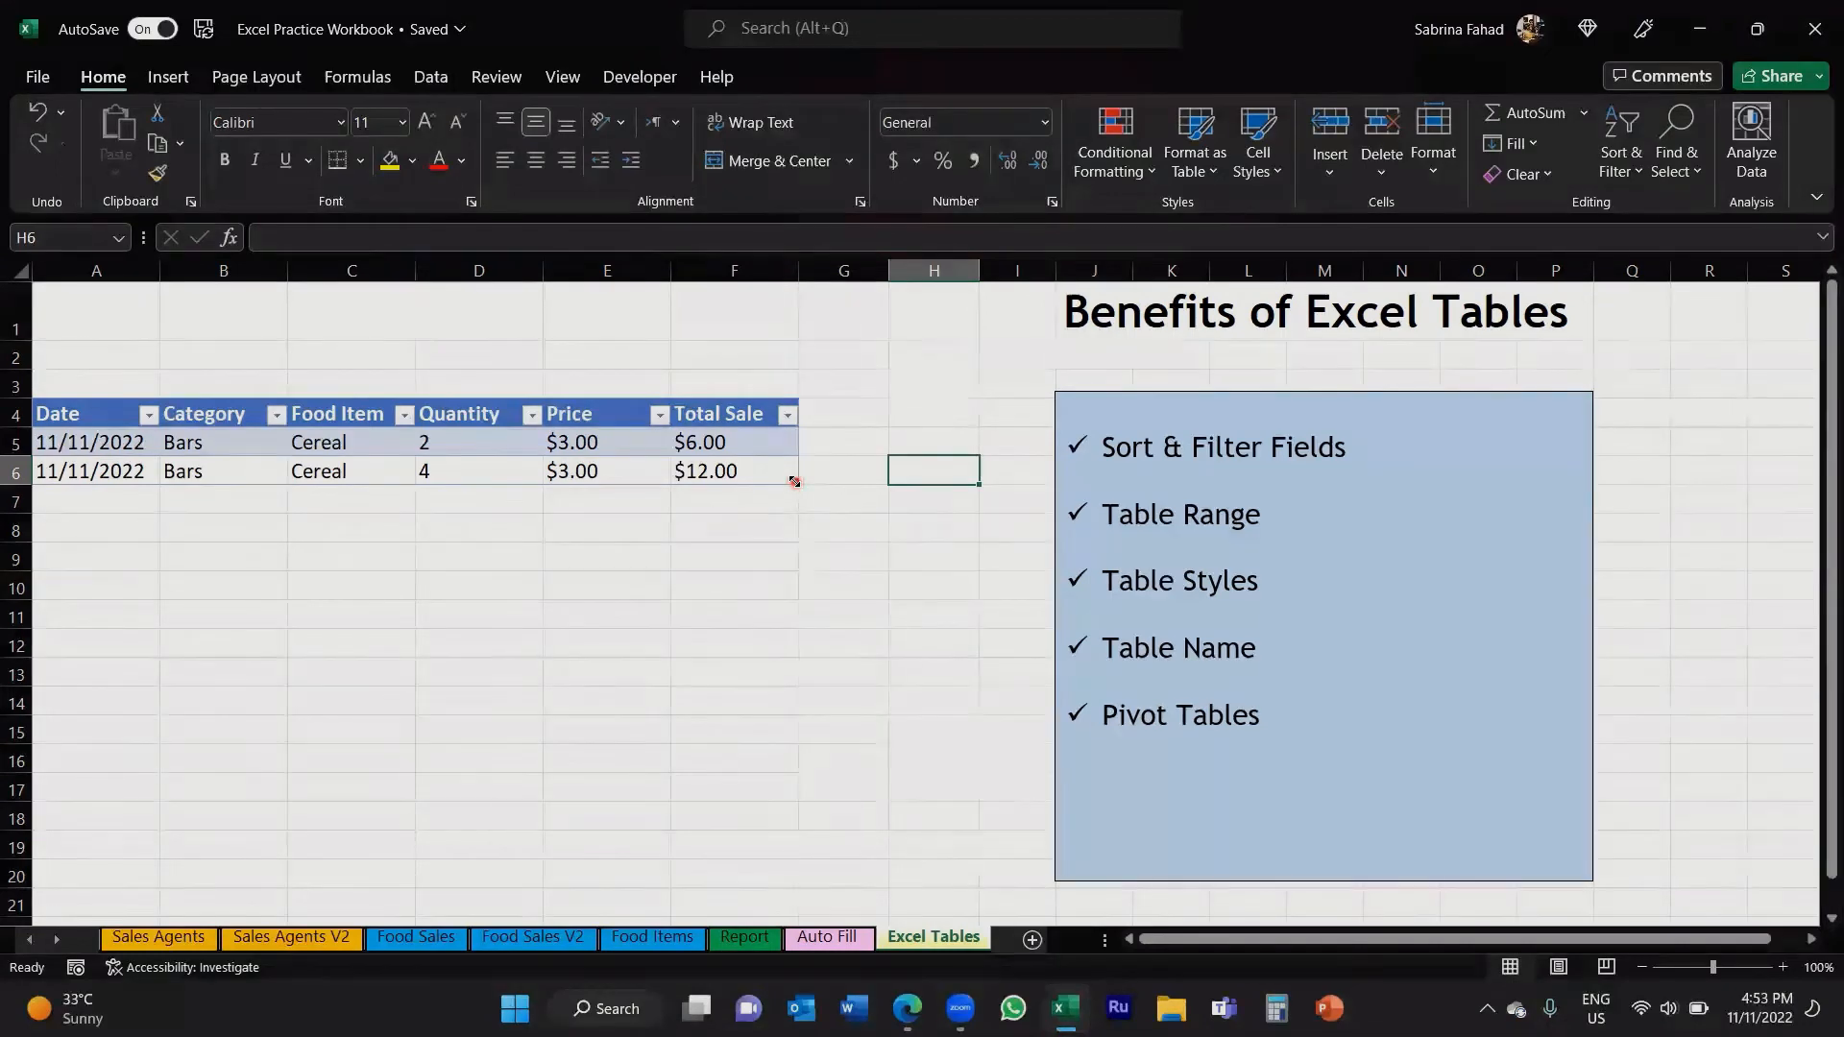
left_click_drag(794, 484, 793, 660)
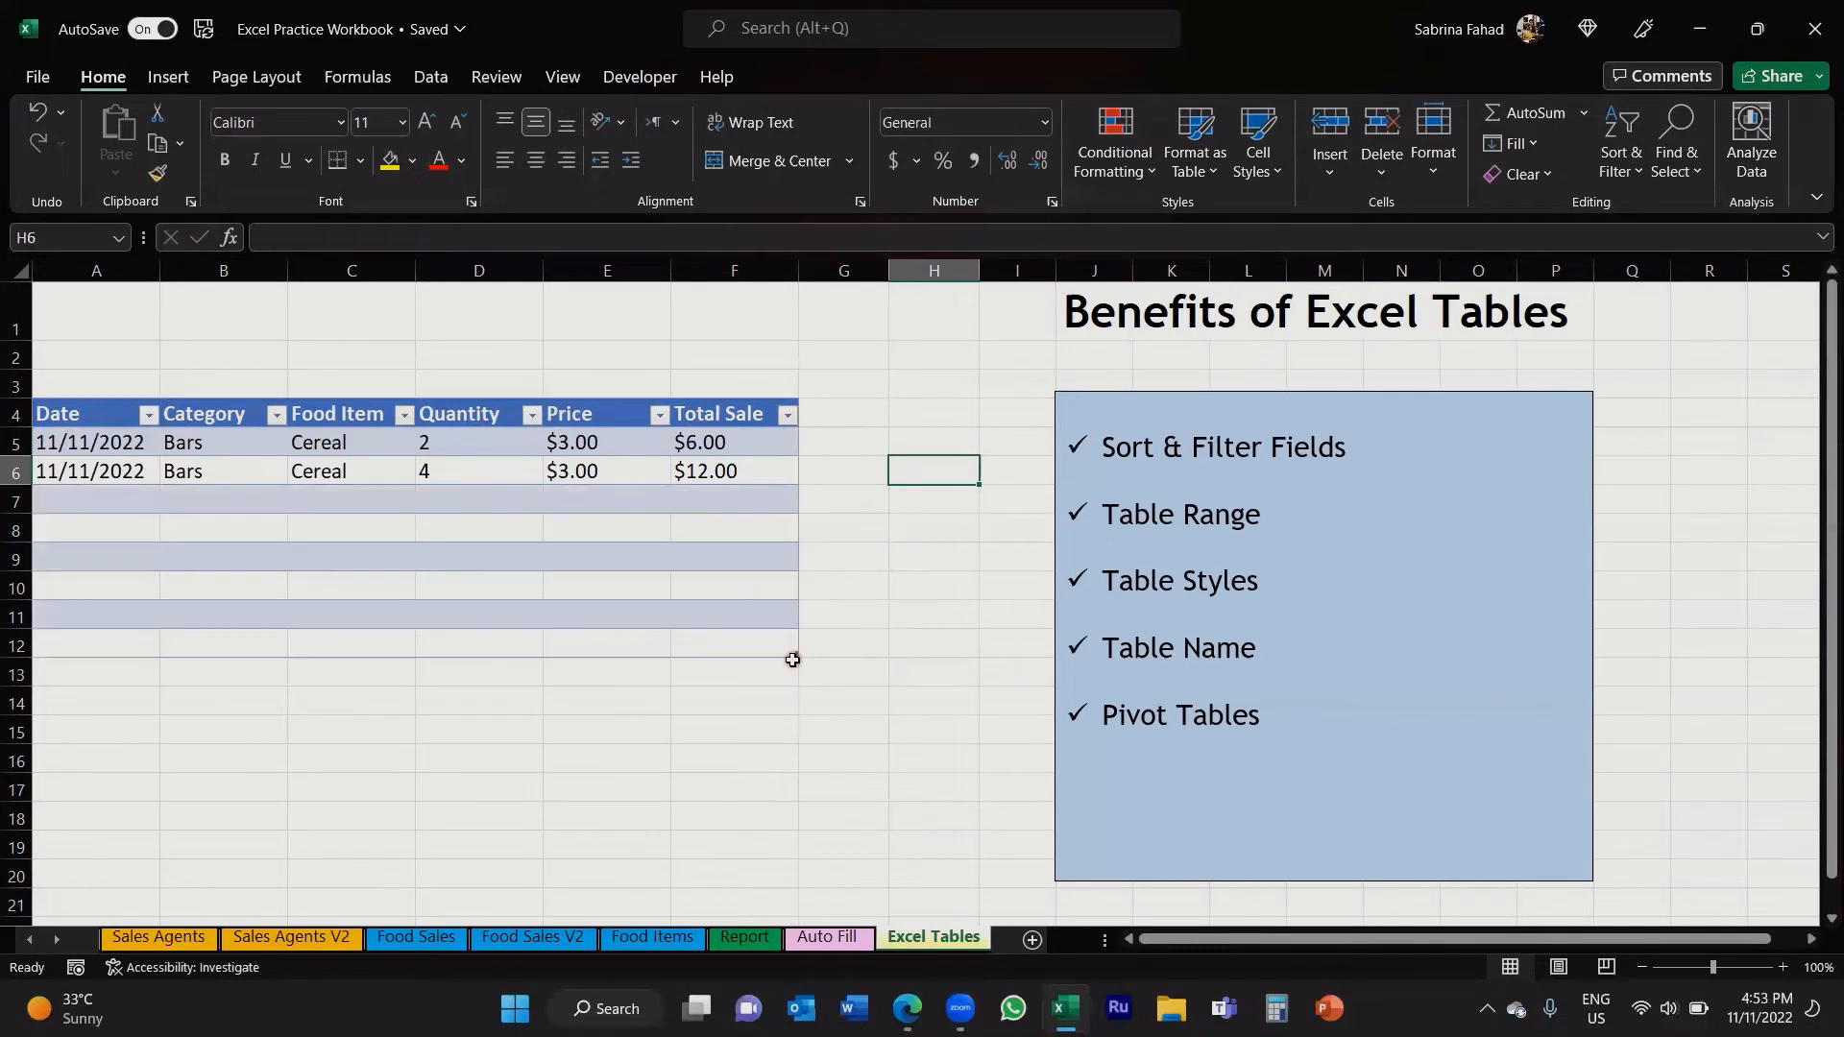
left_click(45, 386)
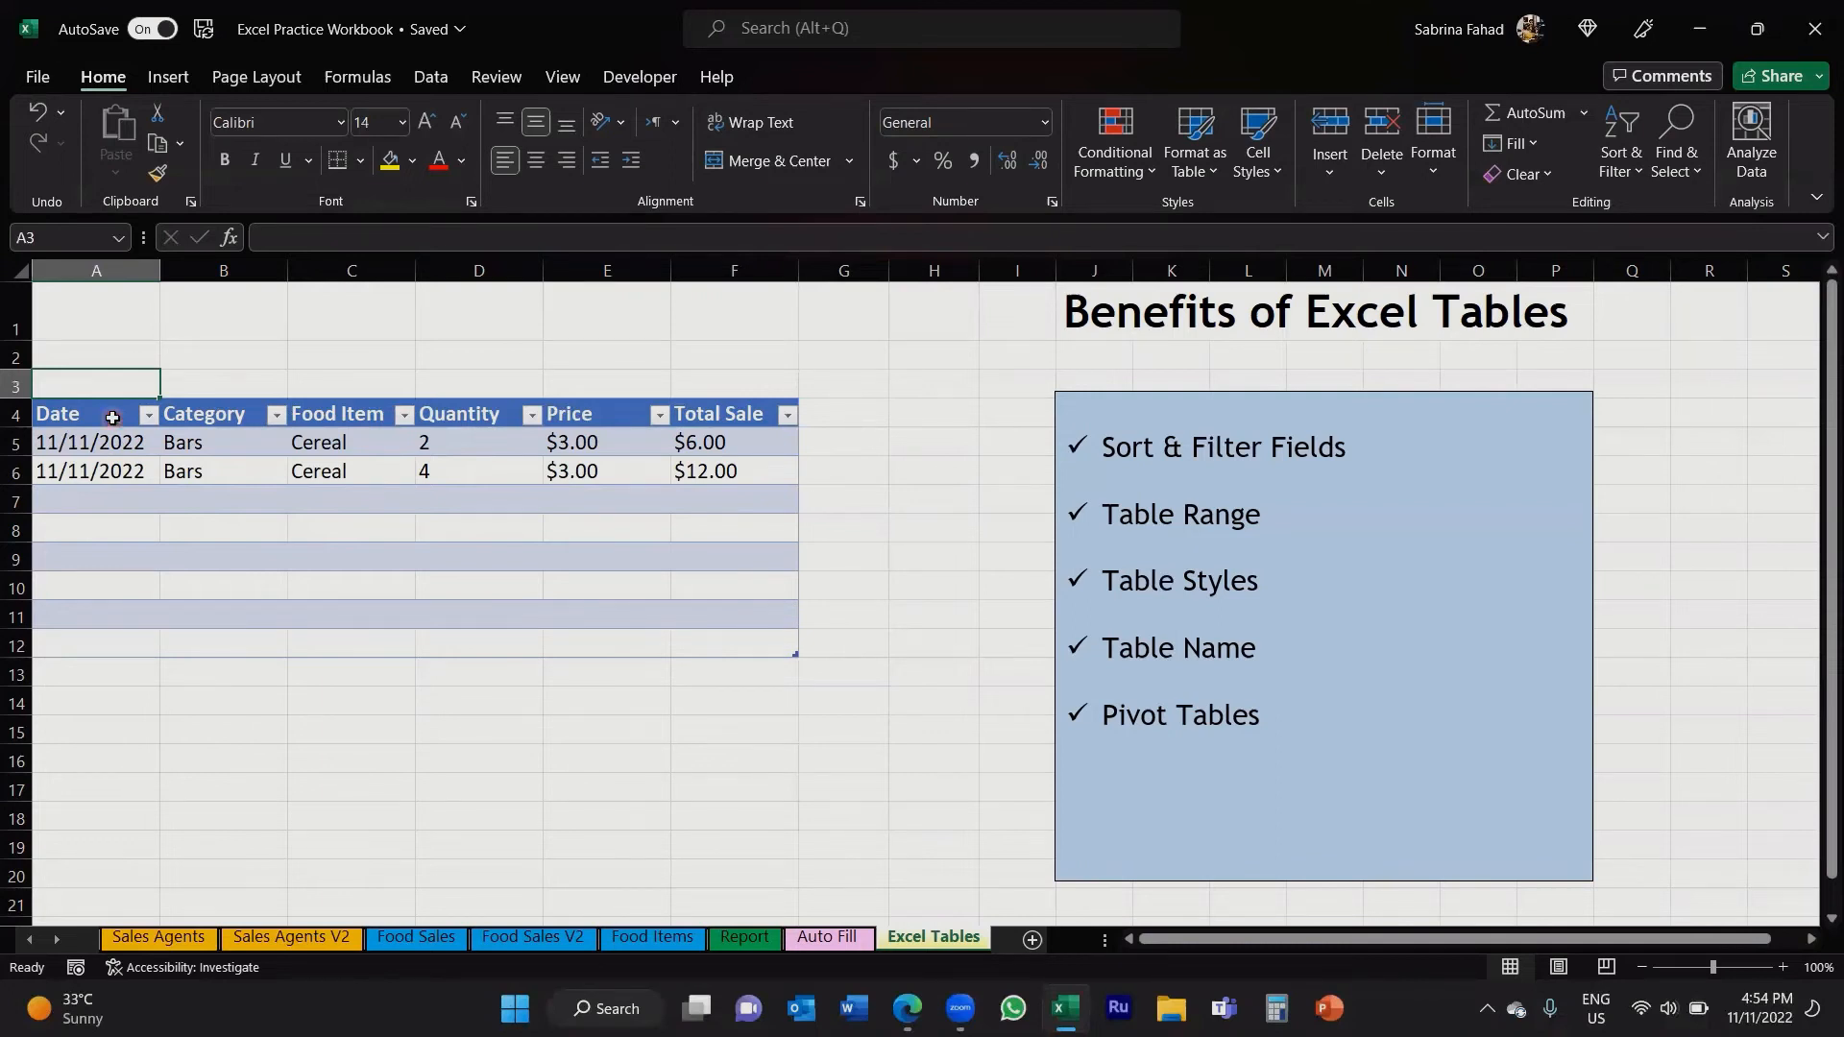
Step: Apply the White, Table Style Light 8 style to the food sales table
left_click(110, 418)
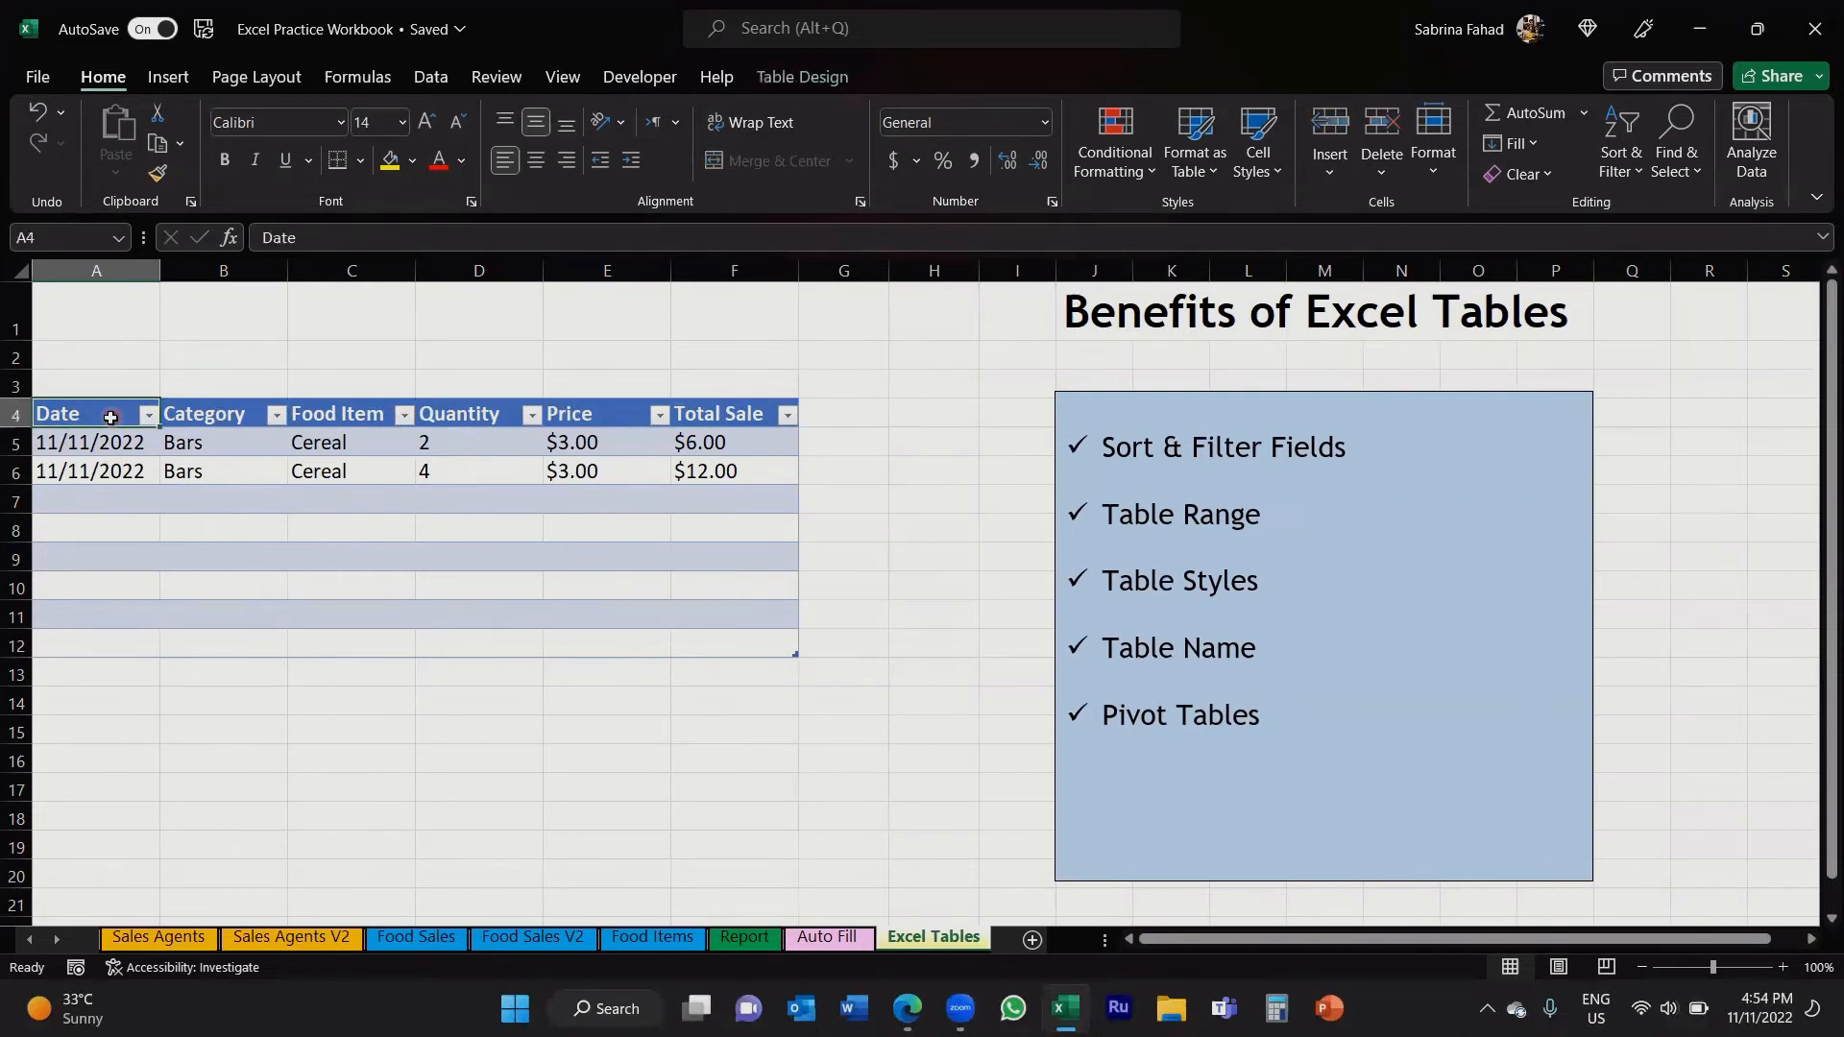
left_click(802, 79)
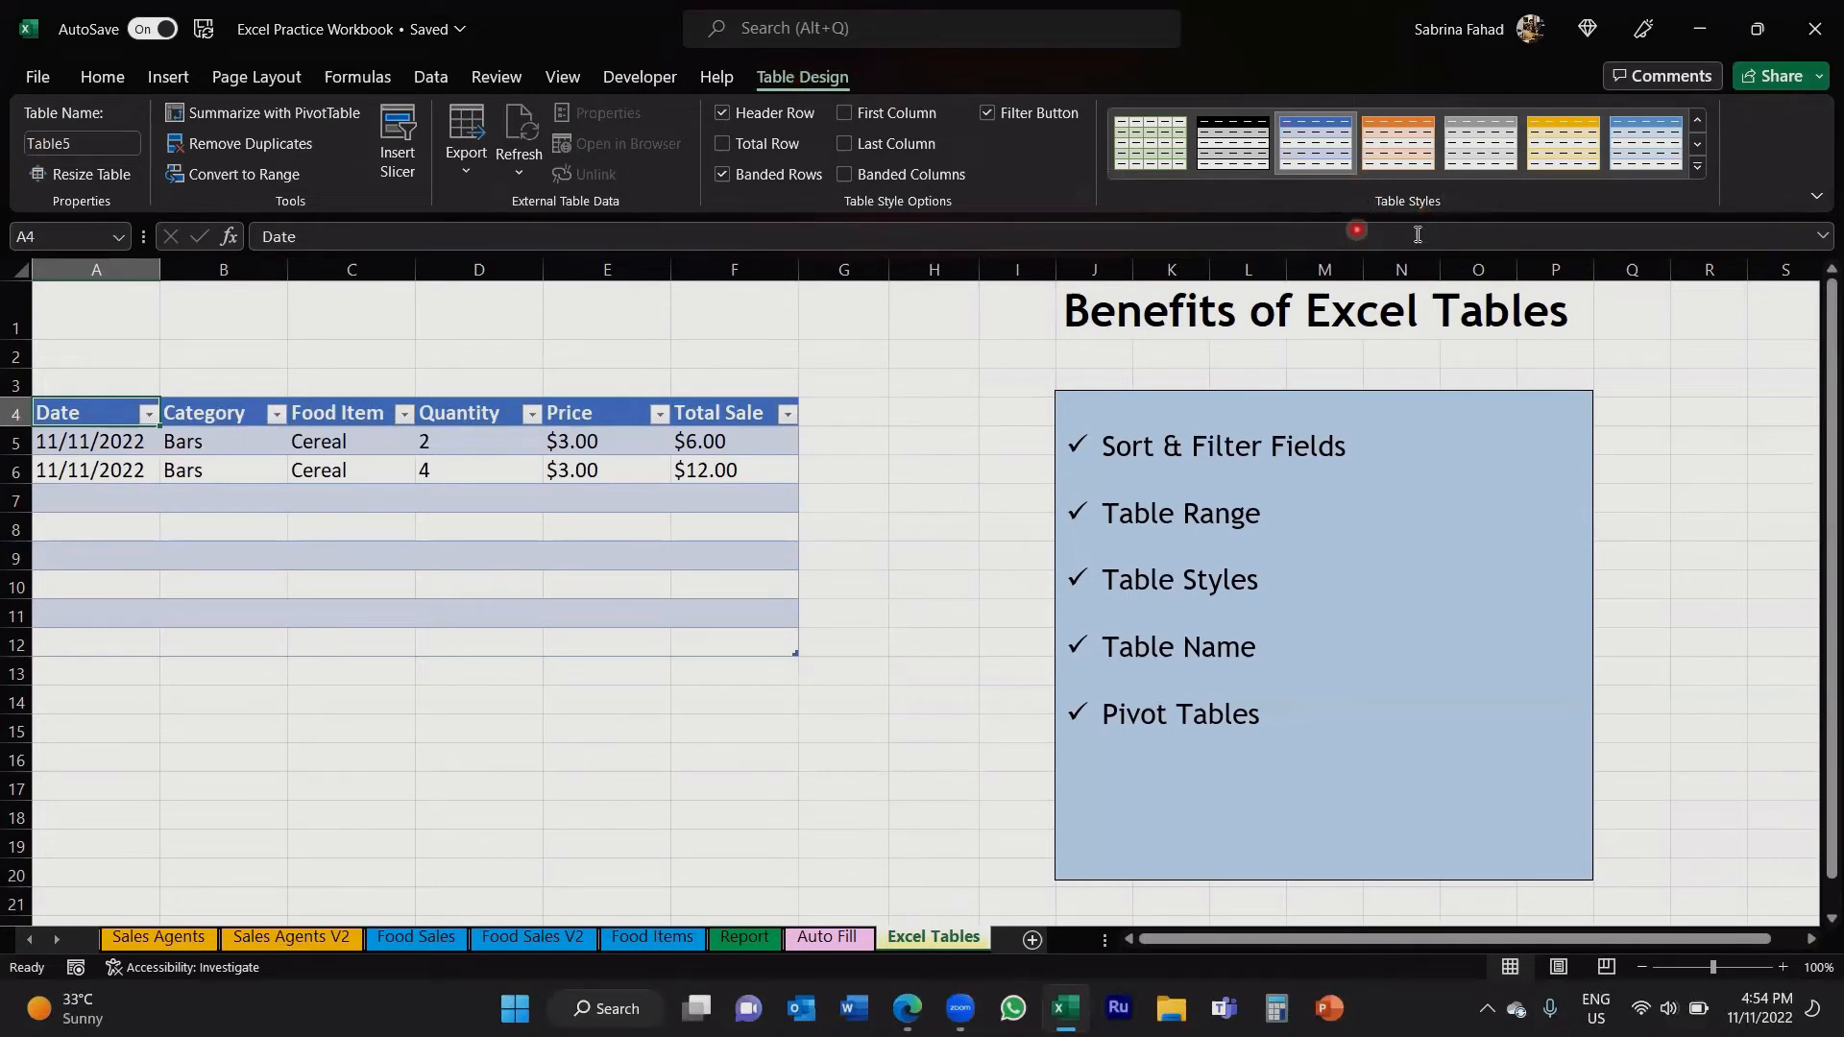
left_click(1697, 173)
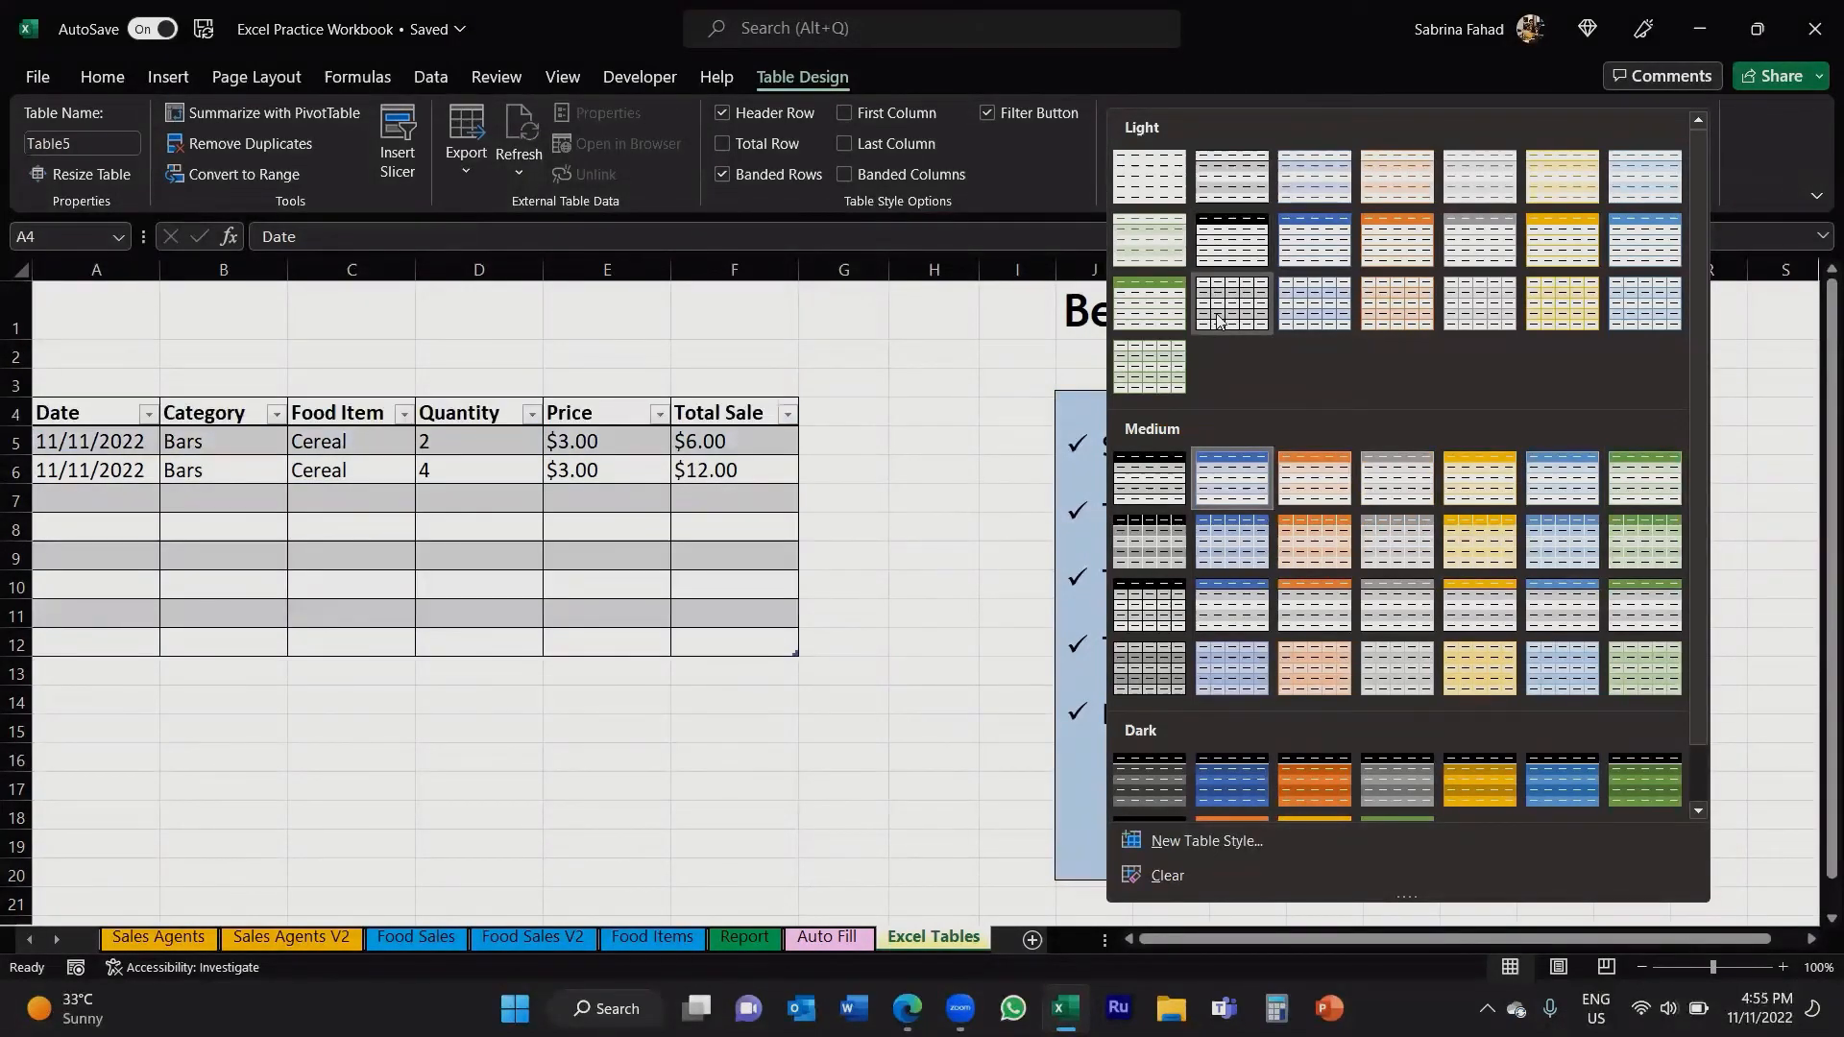
scroll(1218, 452, "down", 1)
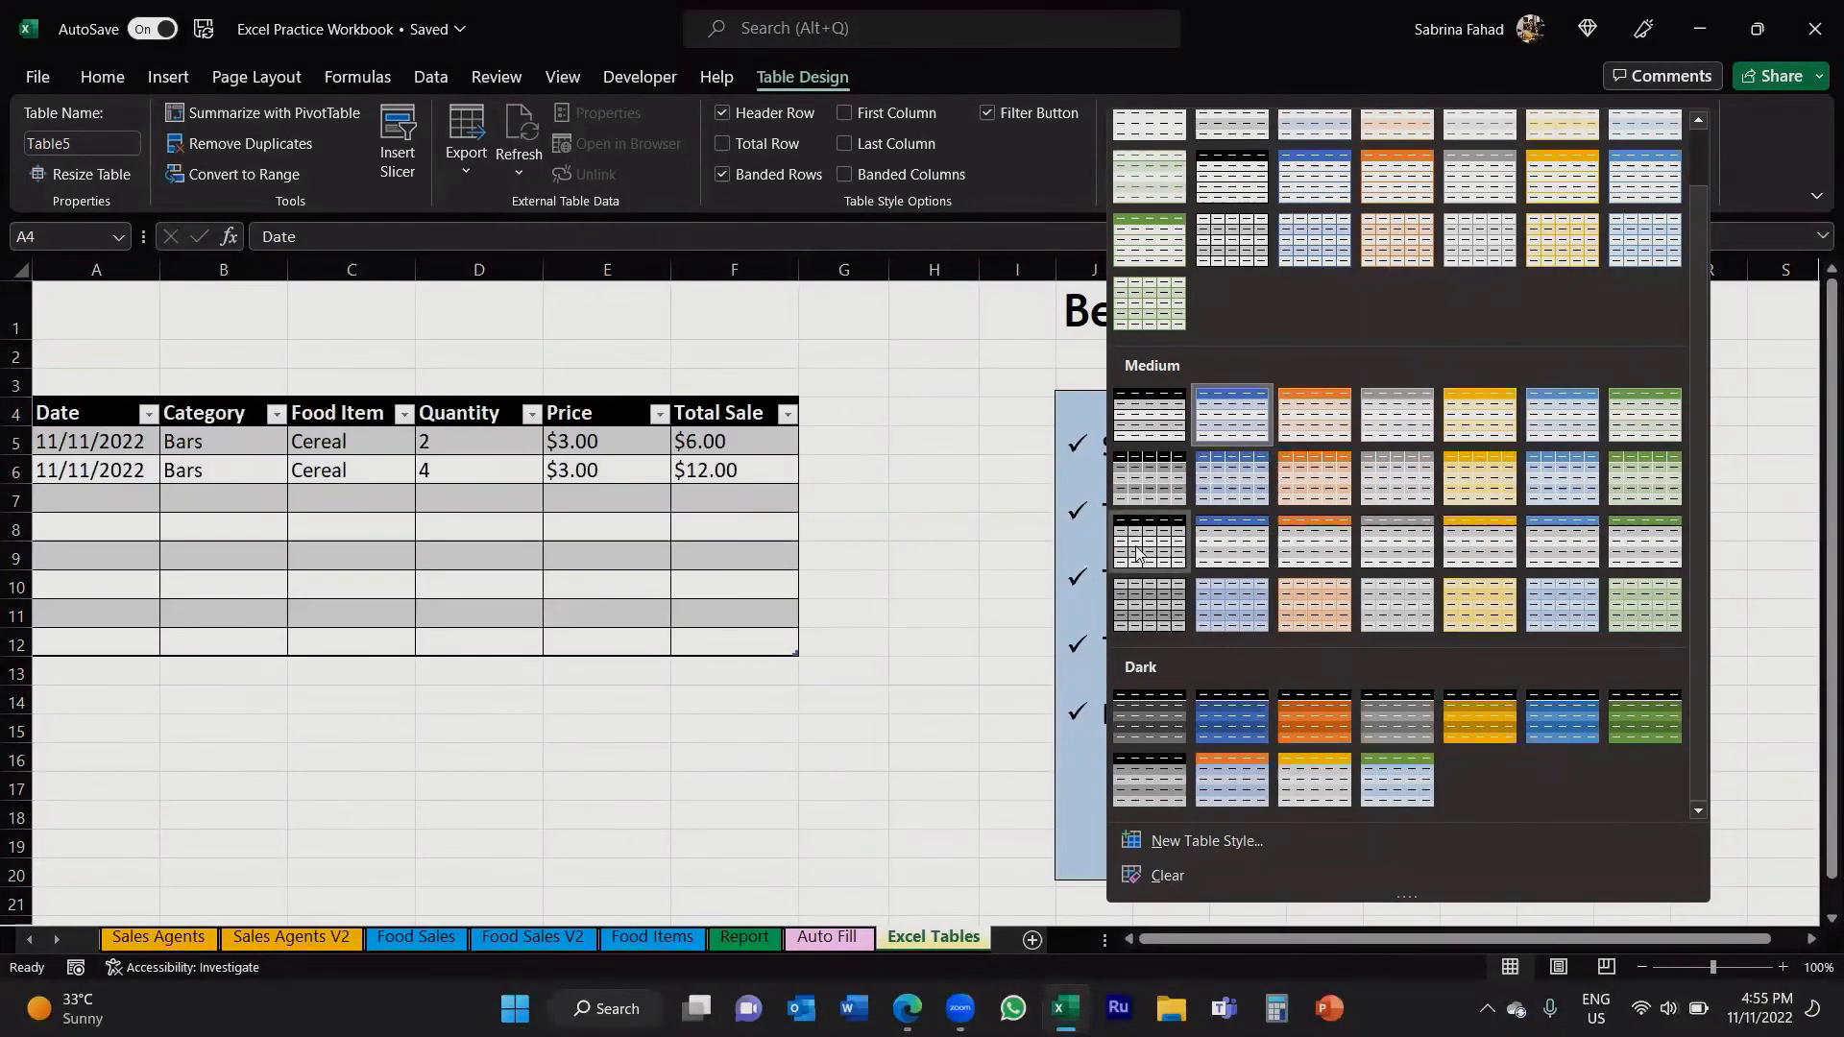
scroll(1136, 553, "up", 1)
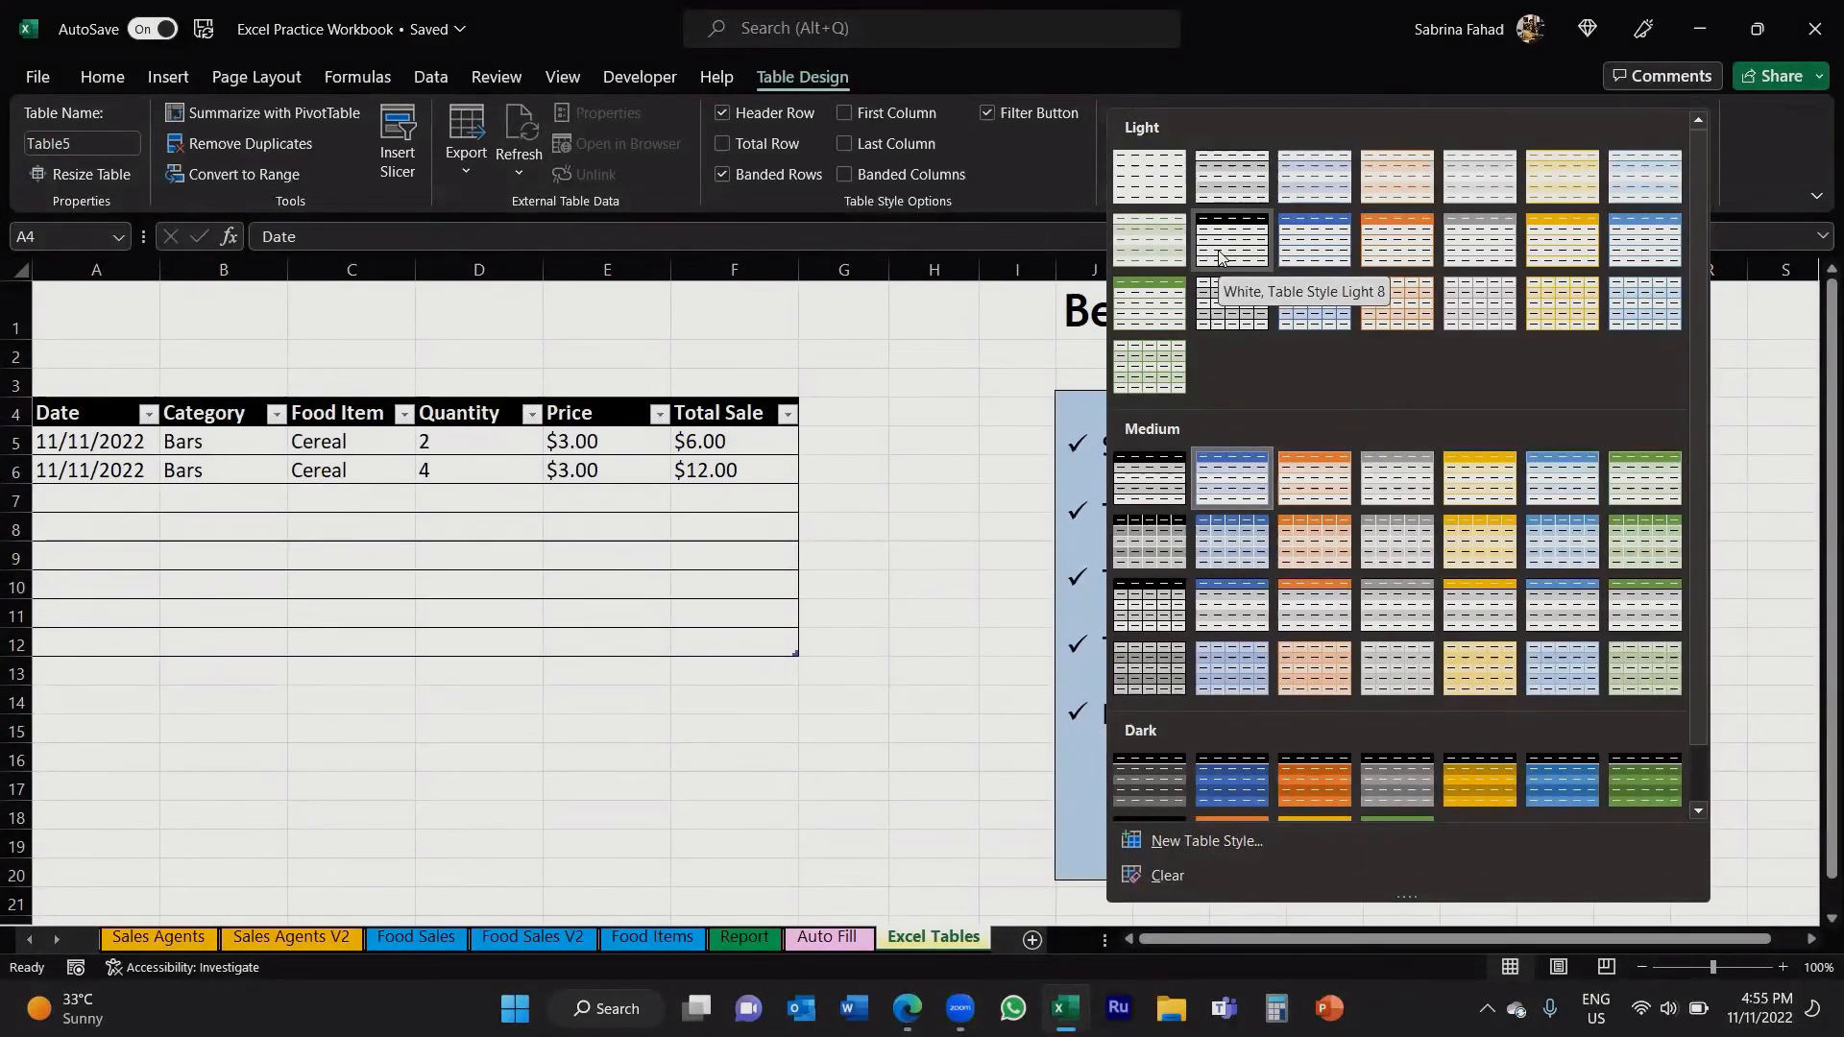
left_click(1219, 255)
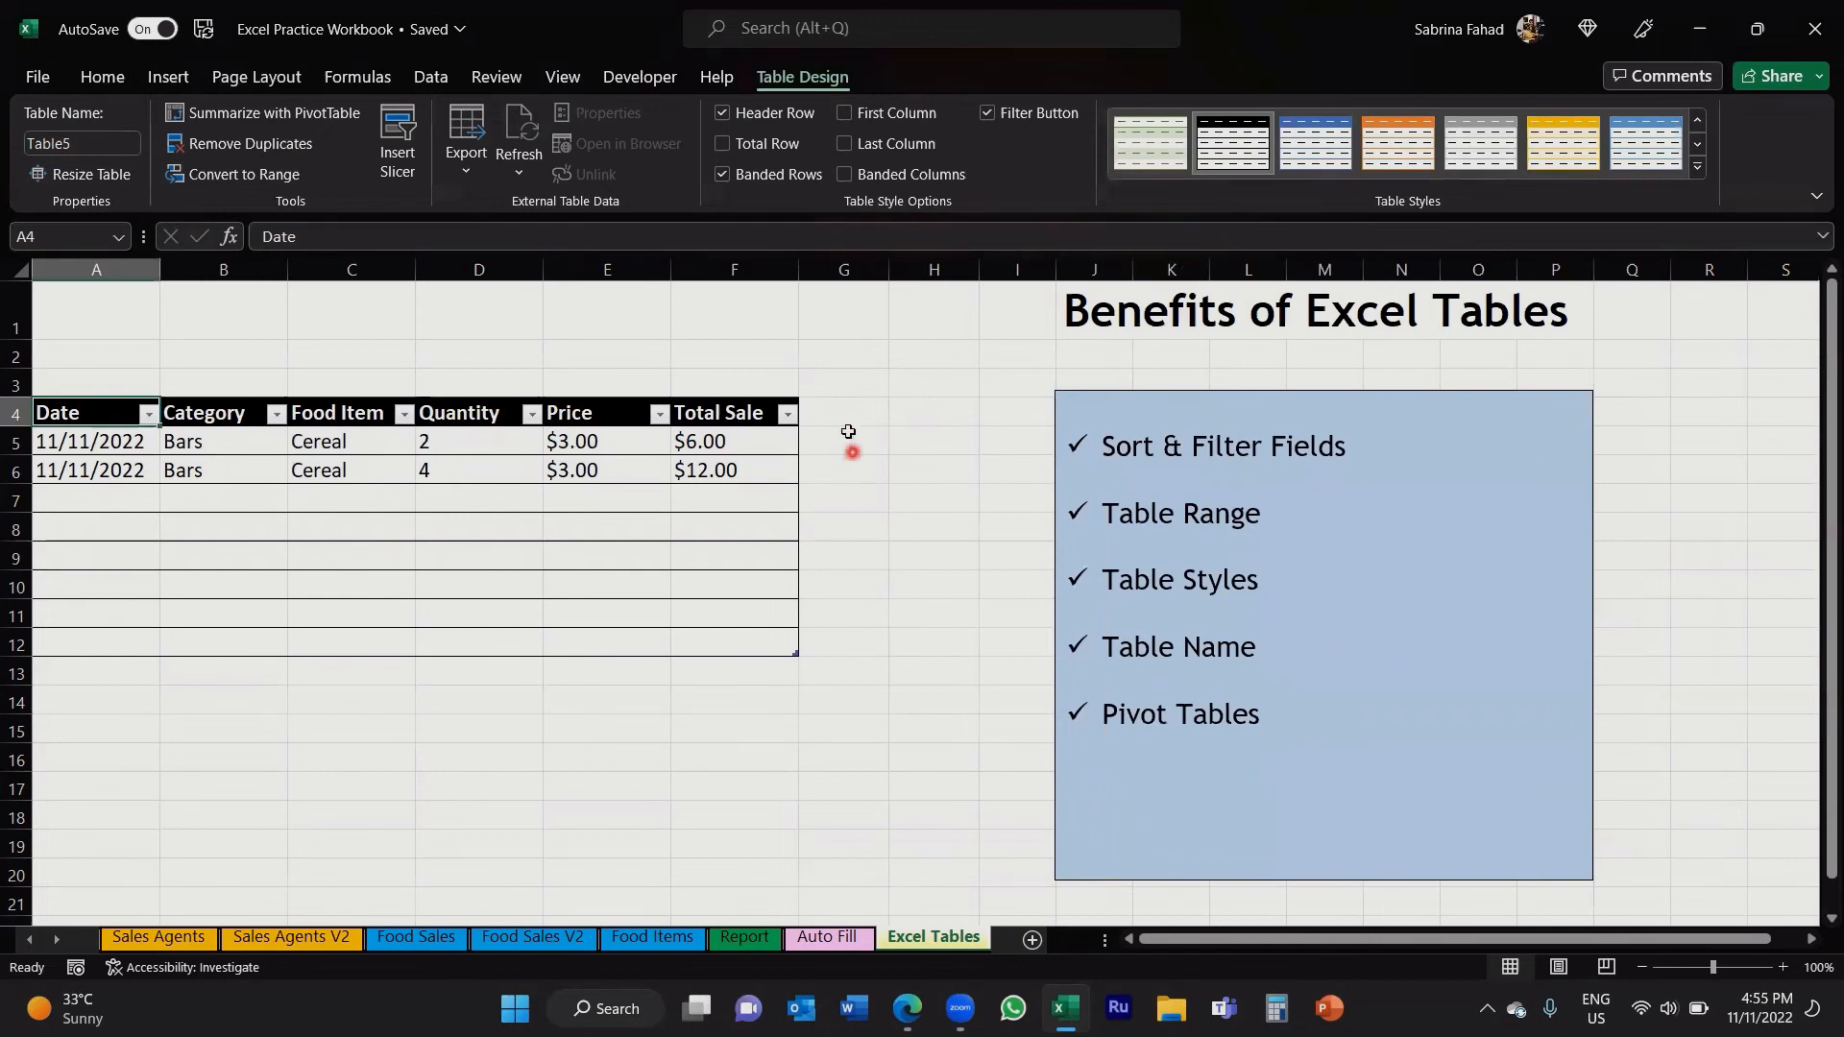
left_click(846, 415)
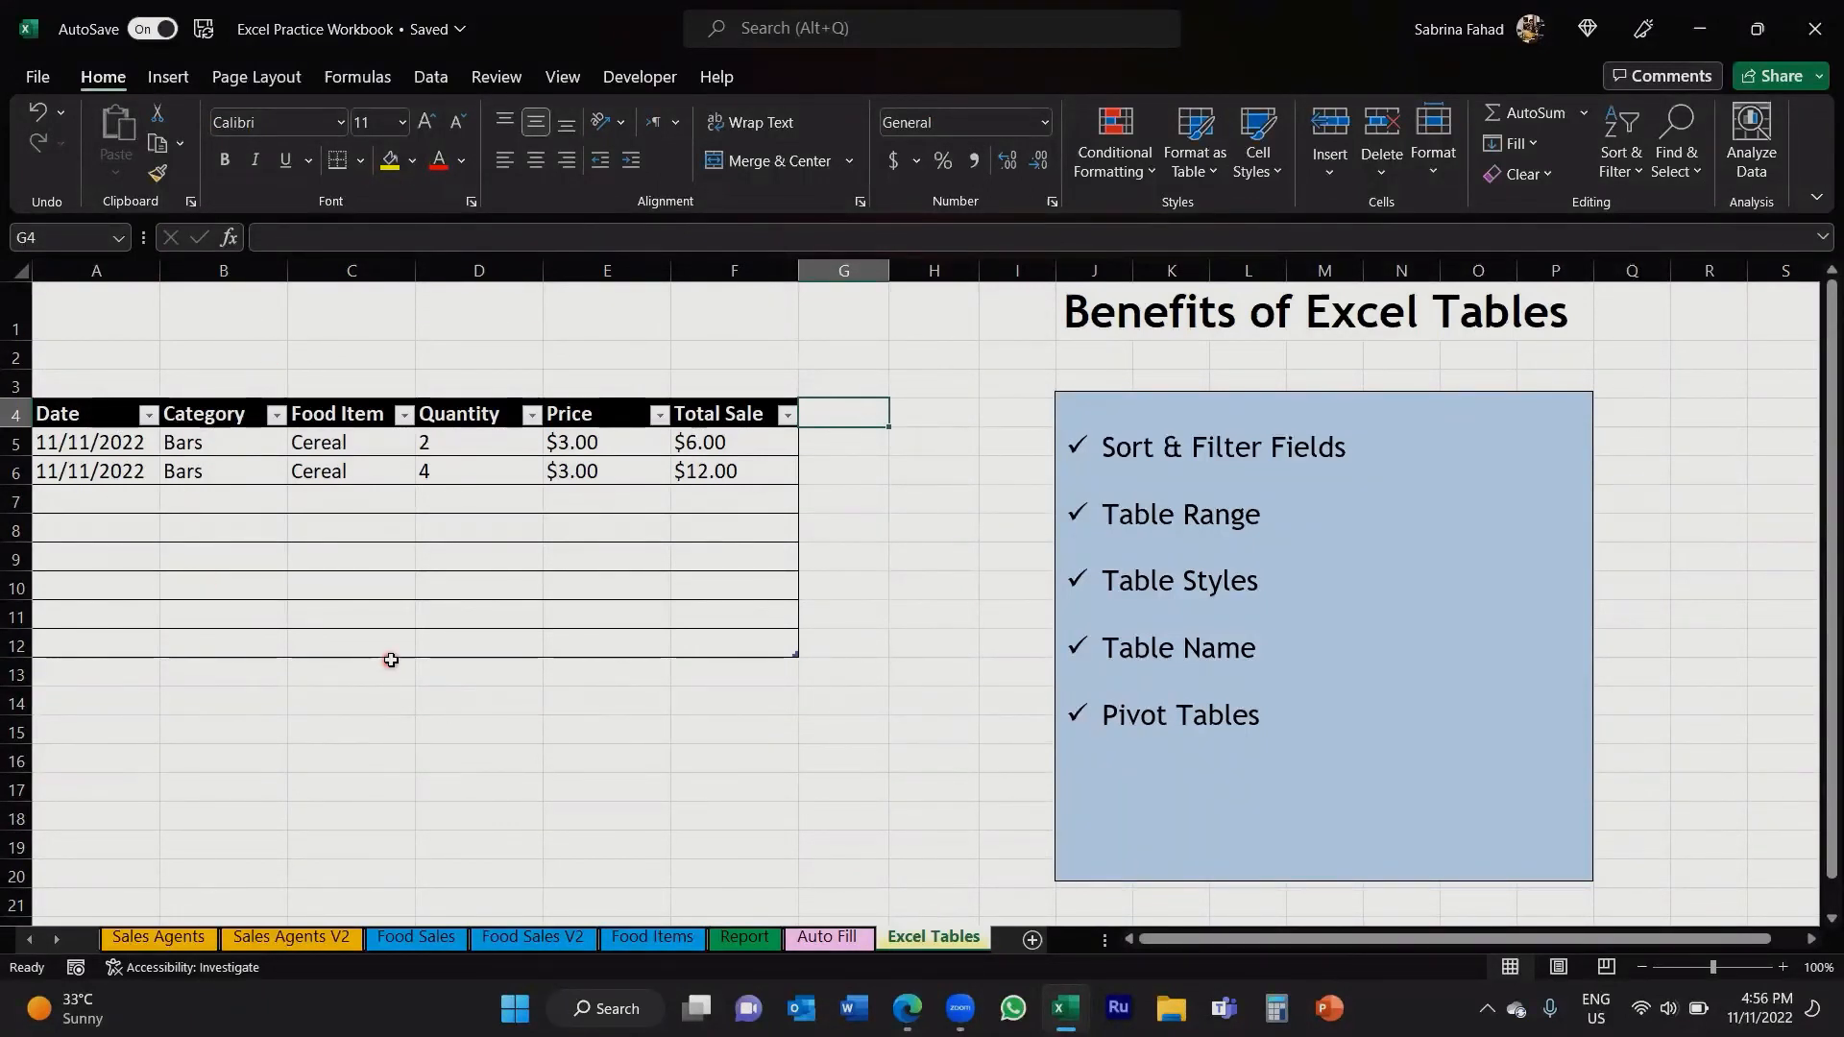
Step: Rename the food sales table as Food_Sales
left_click(102, 412)
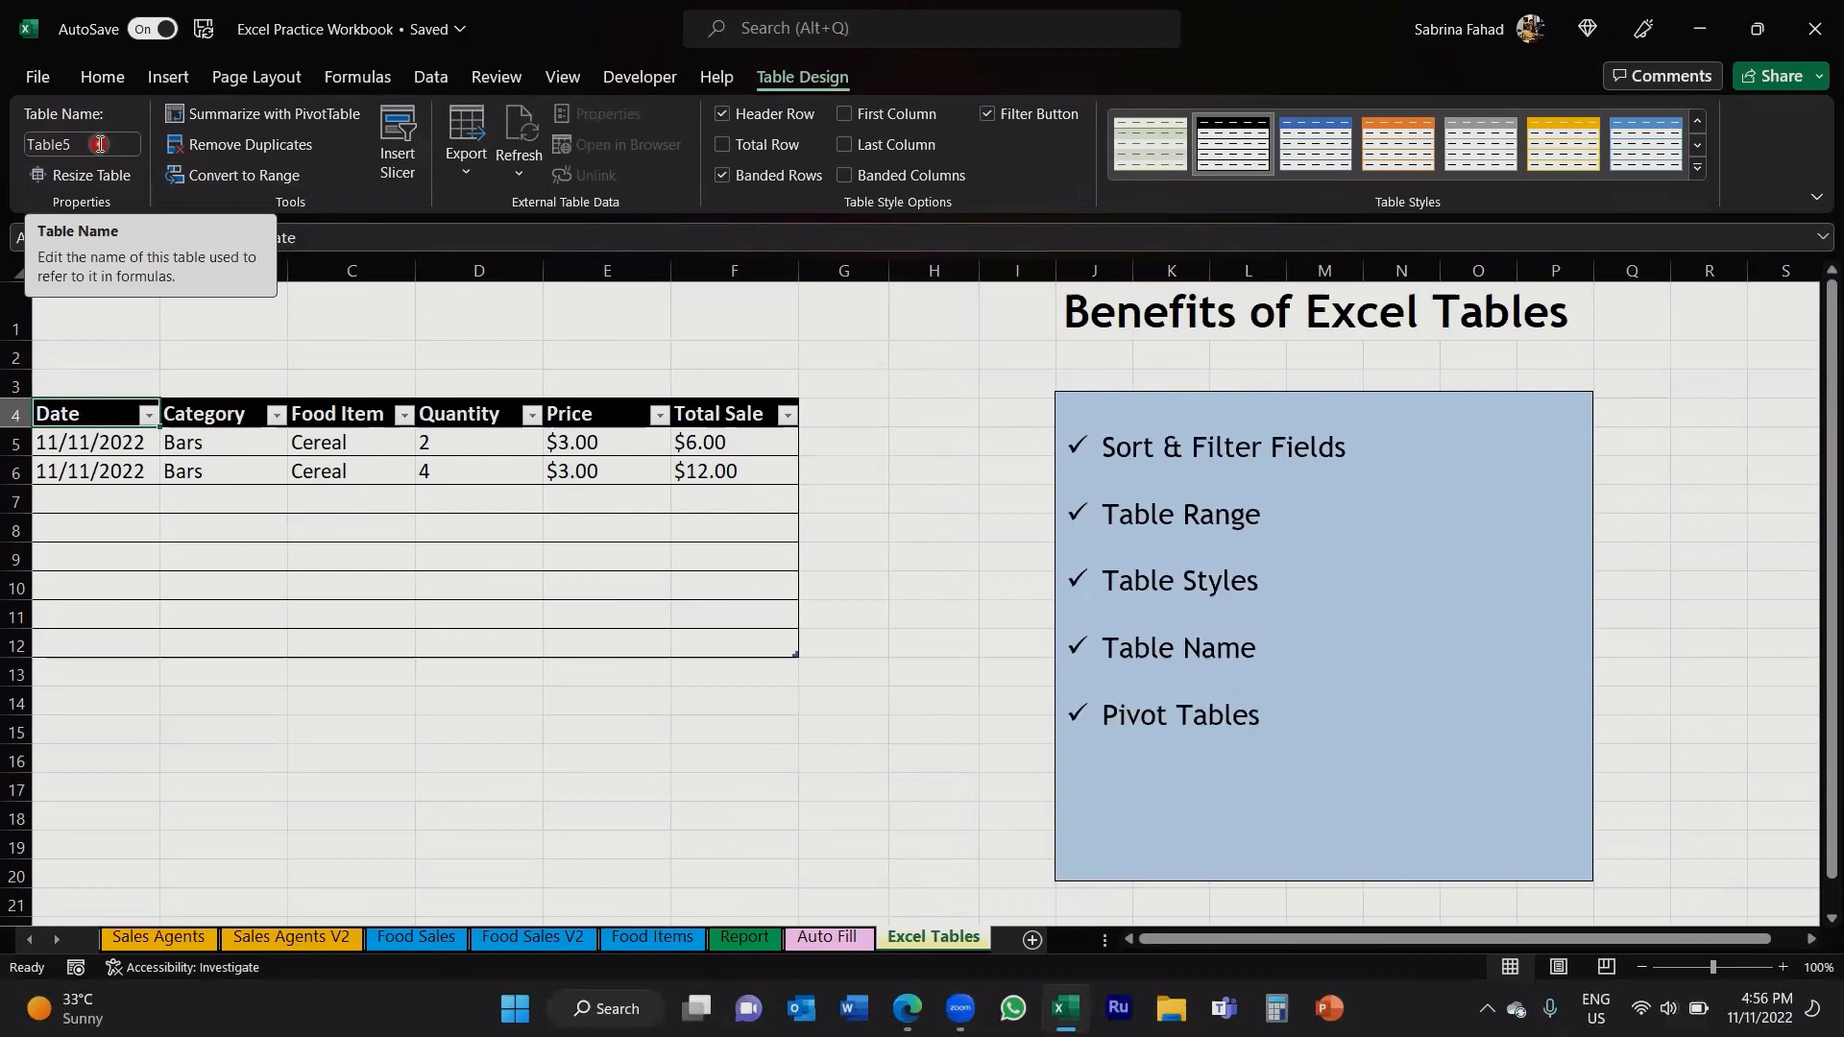
left_click_drag(99, 144, 9, 149)
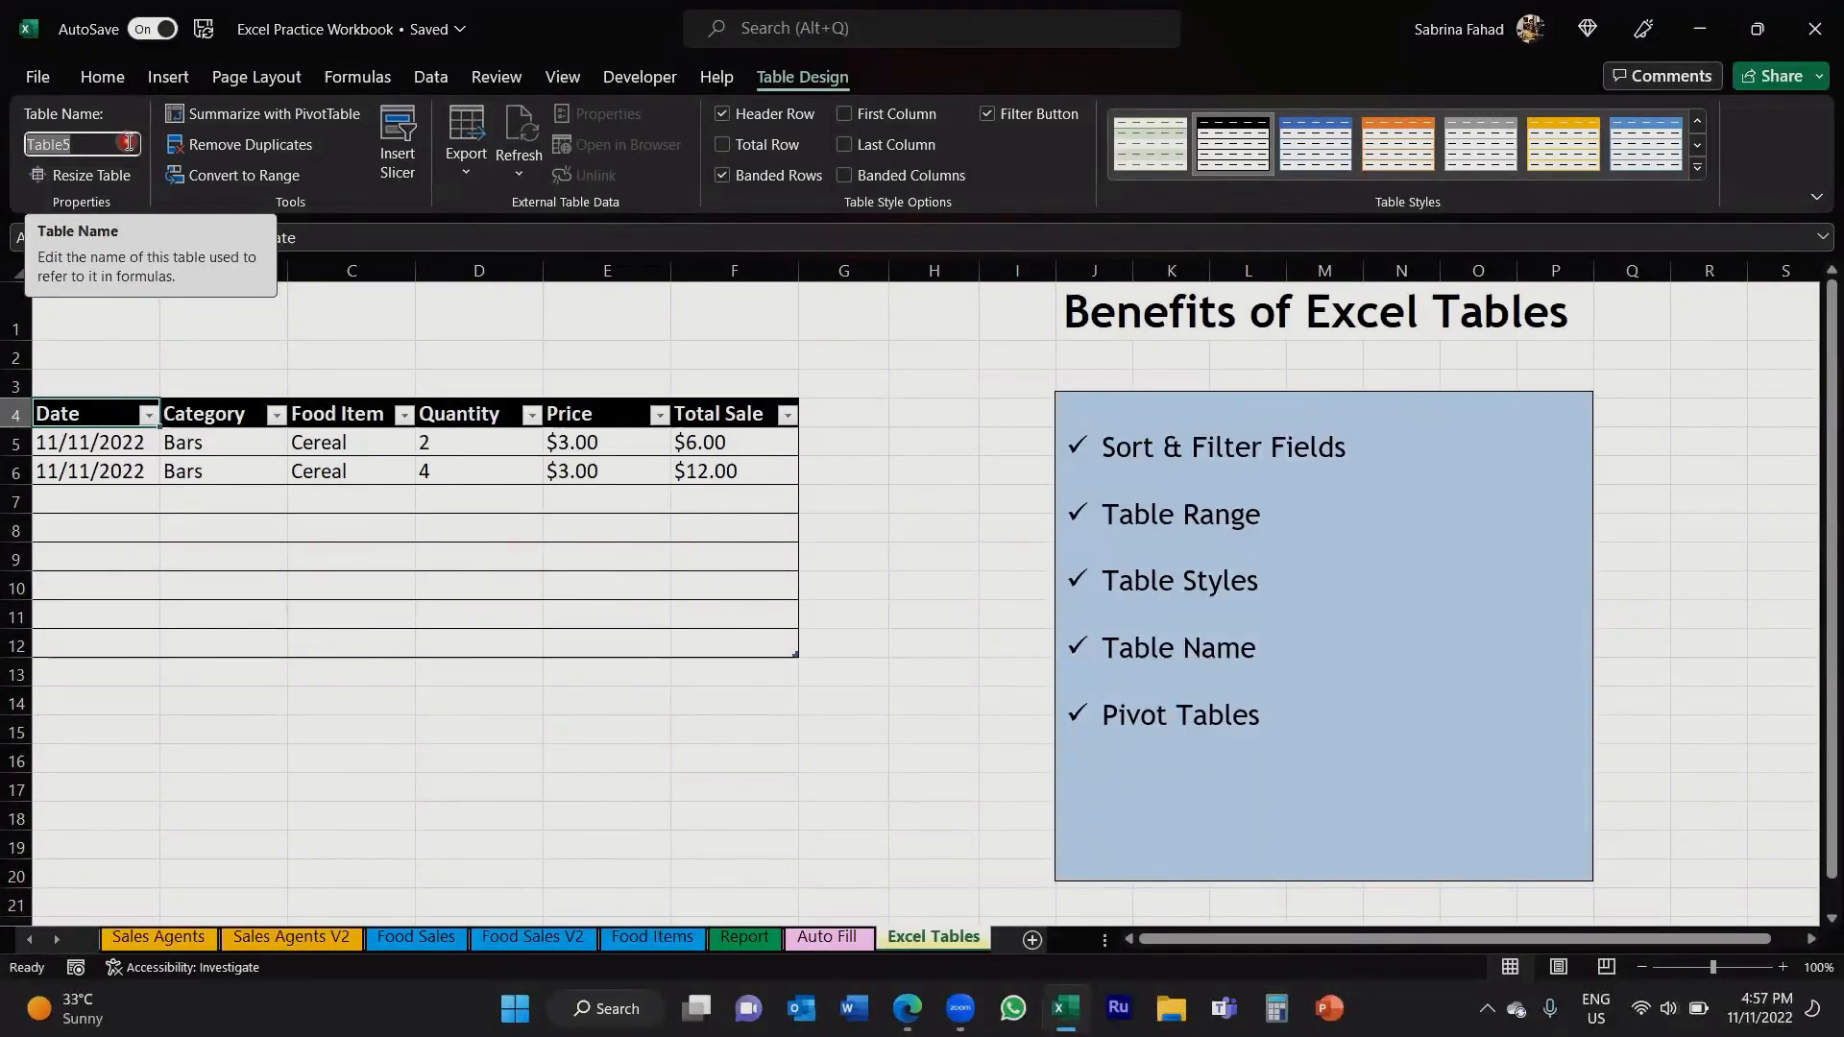
type("Foo")
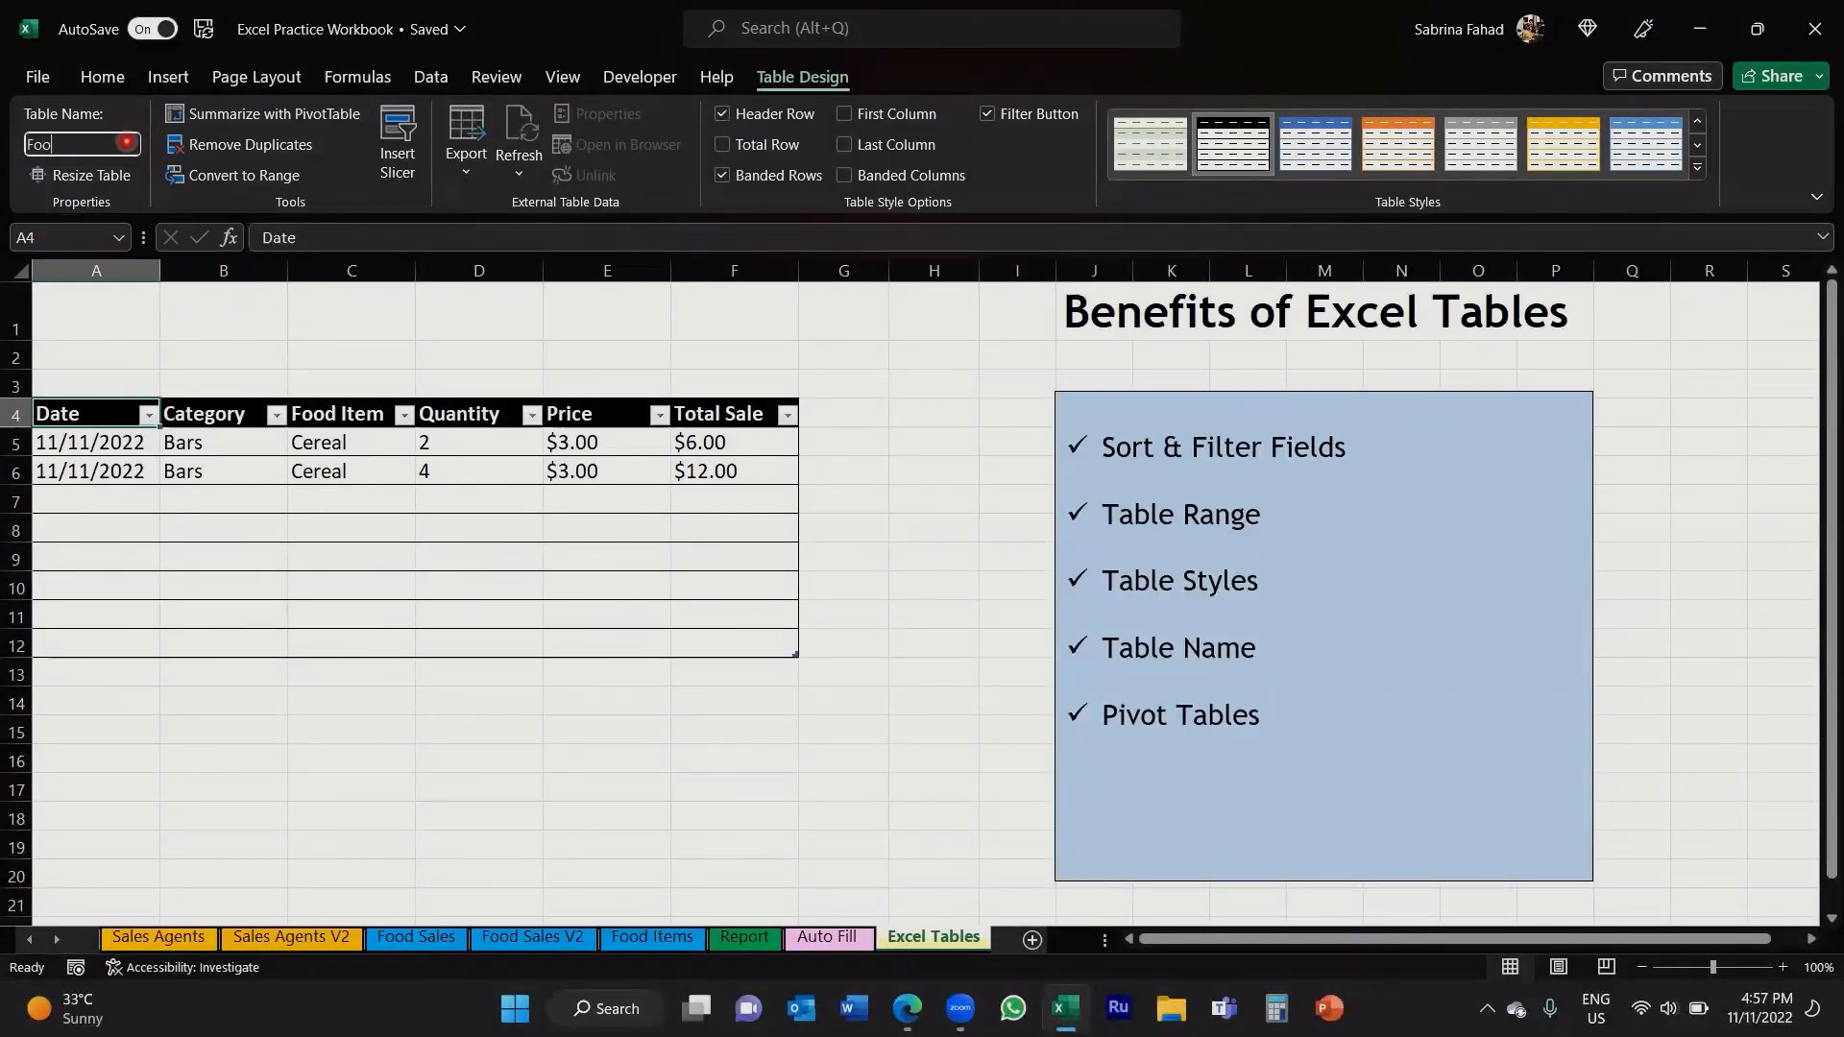
type("dSales")
type("_")
left_click(174, 357)
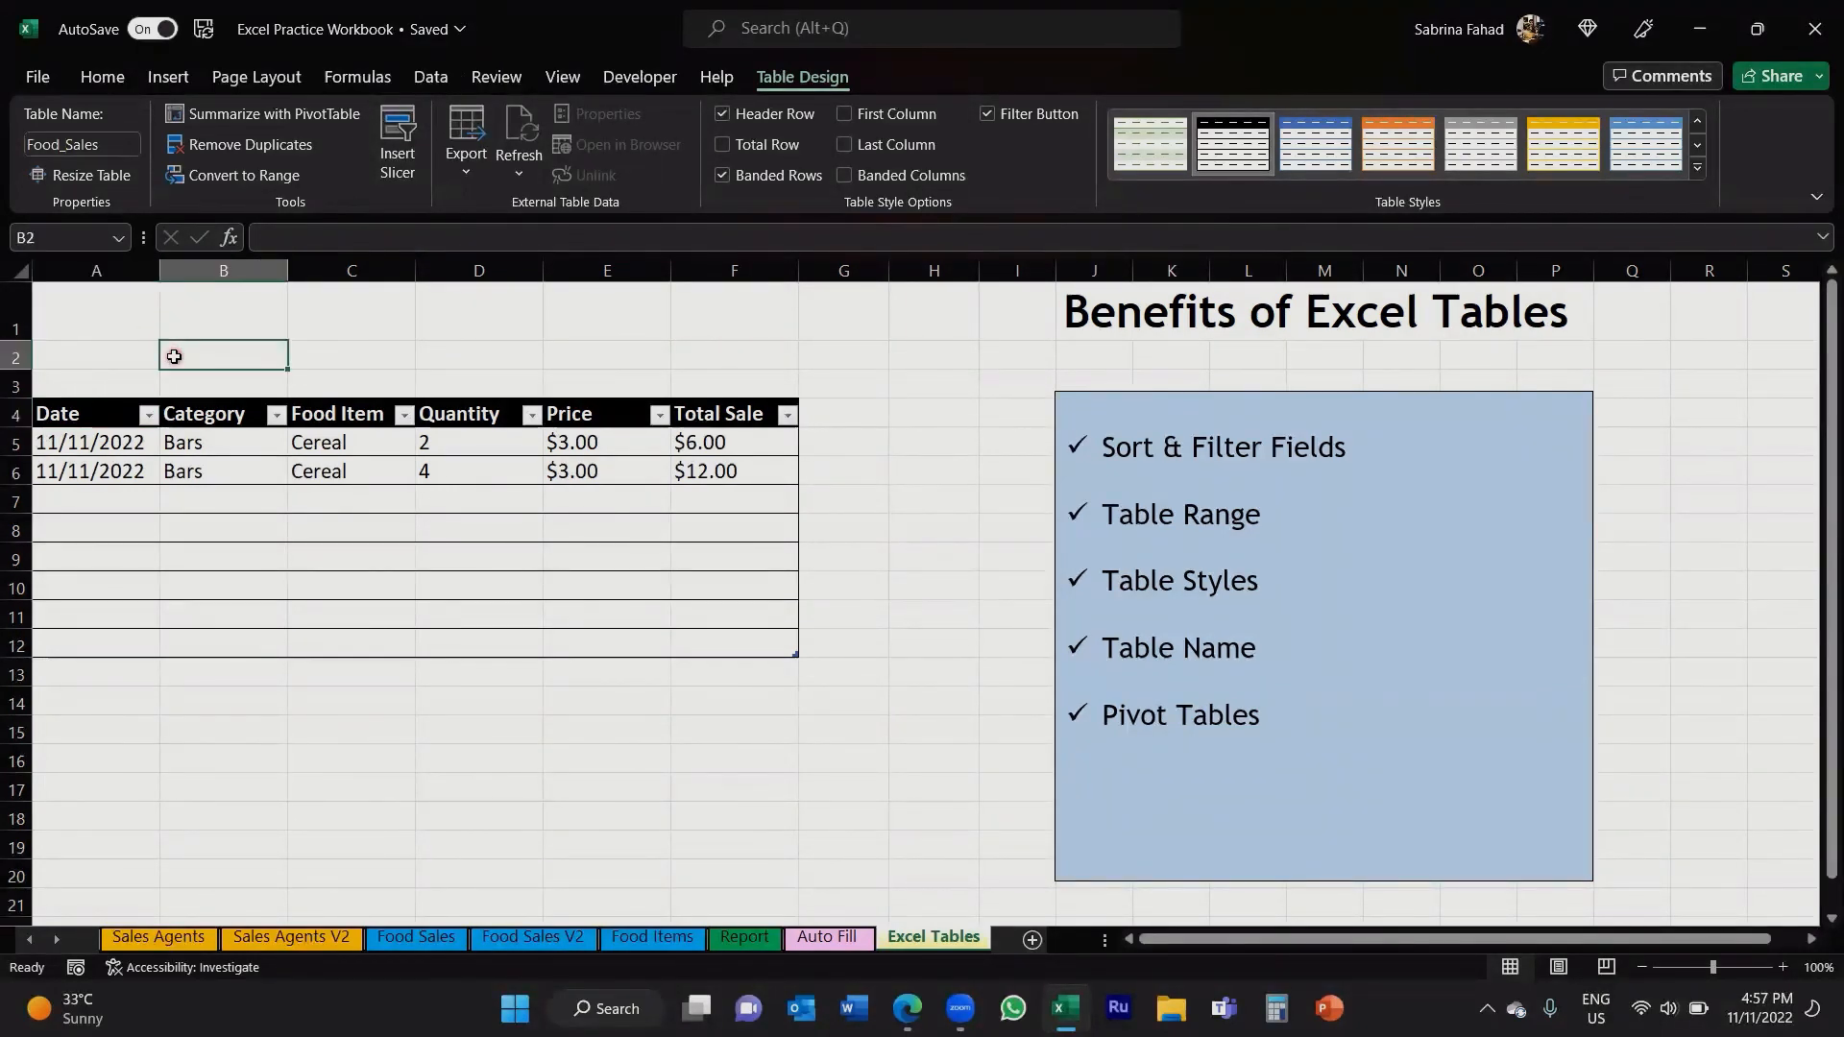
left_click(126, 415)
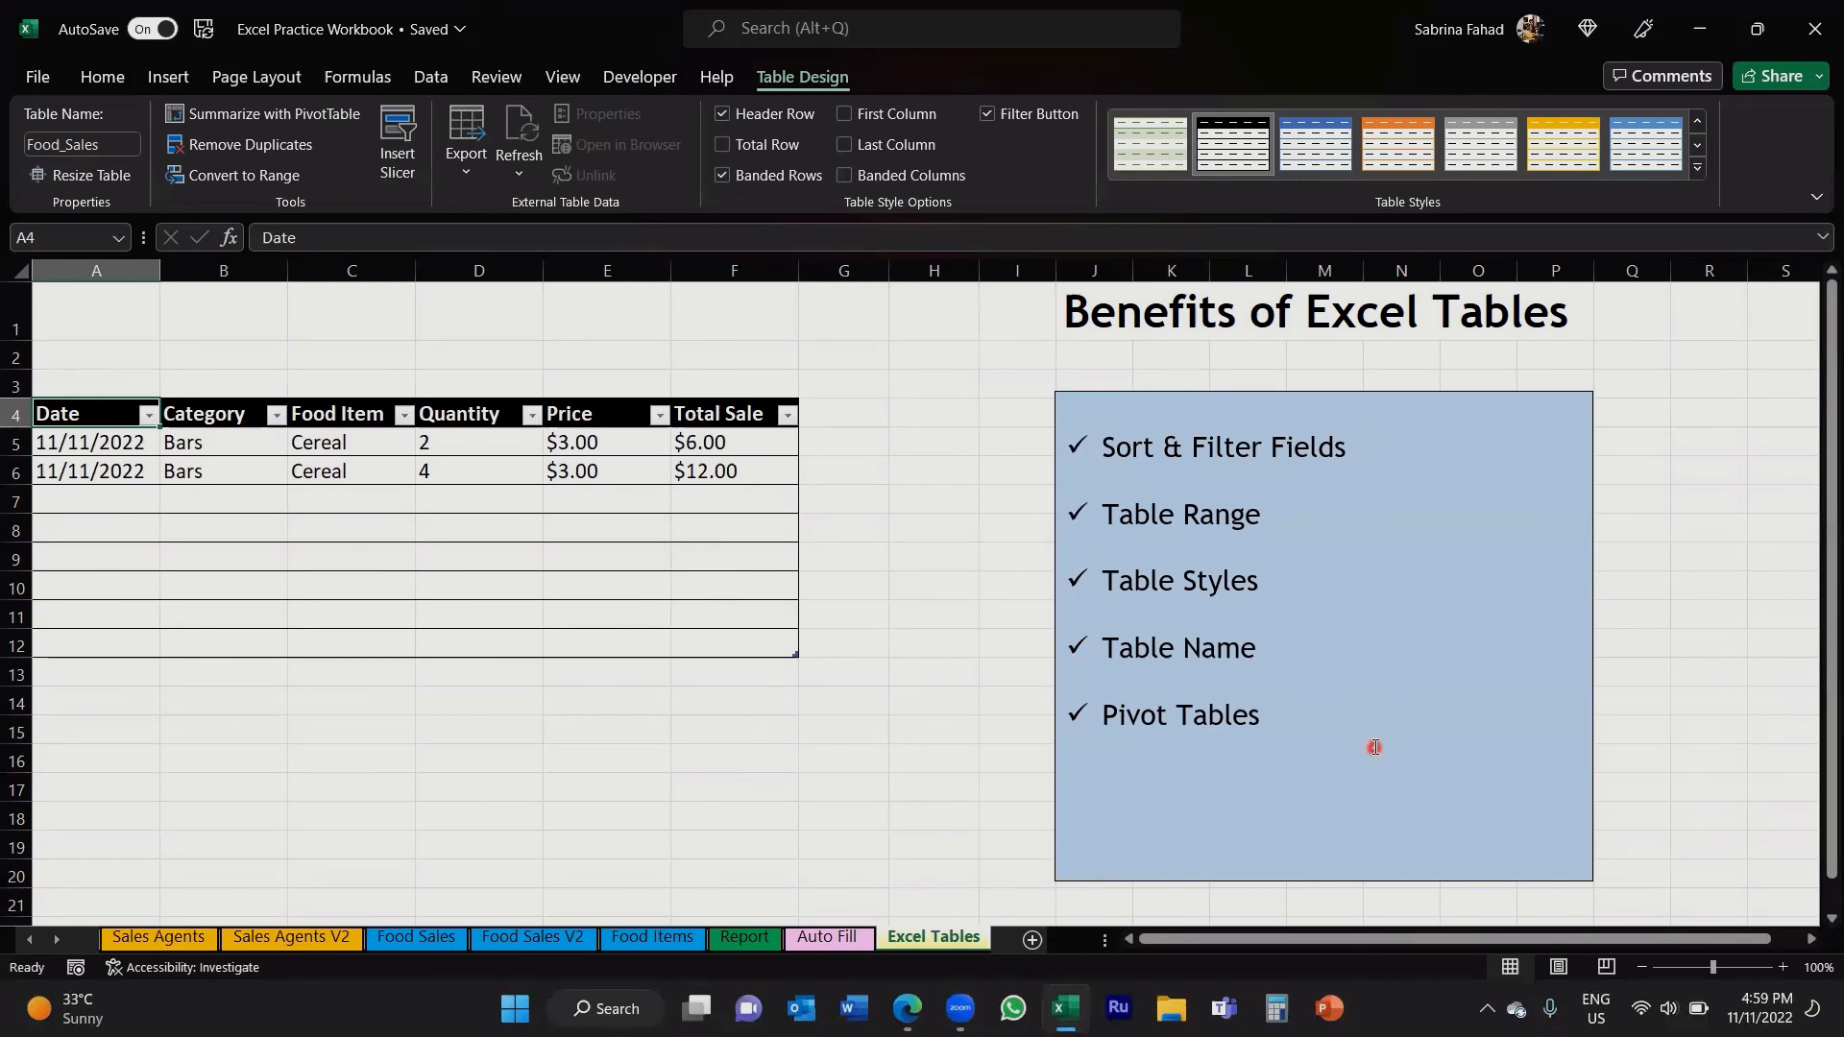
left_click(103, 288)
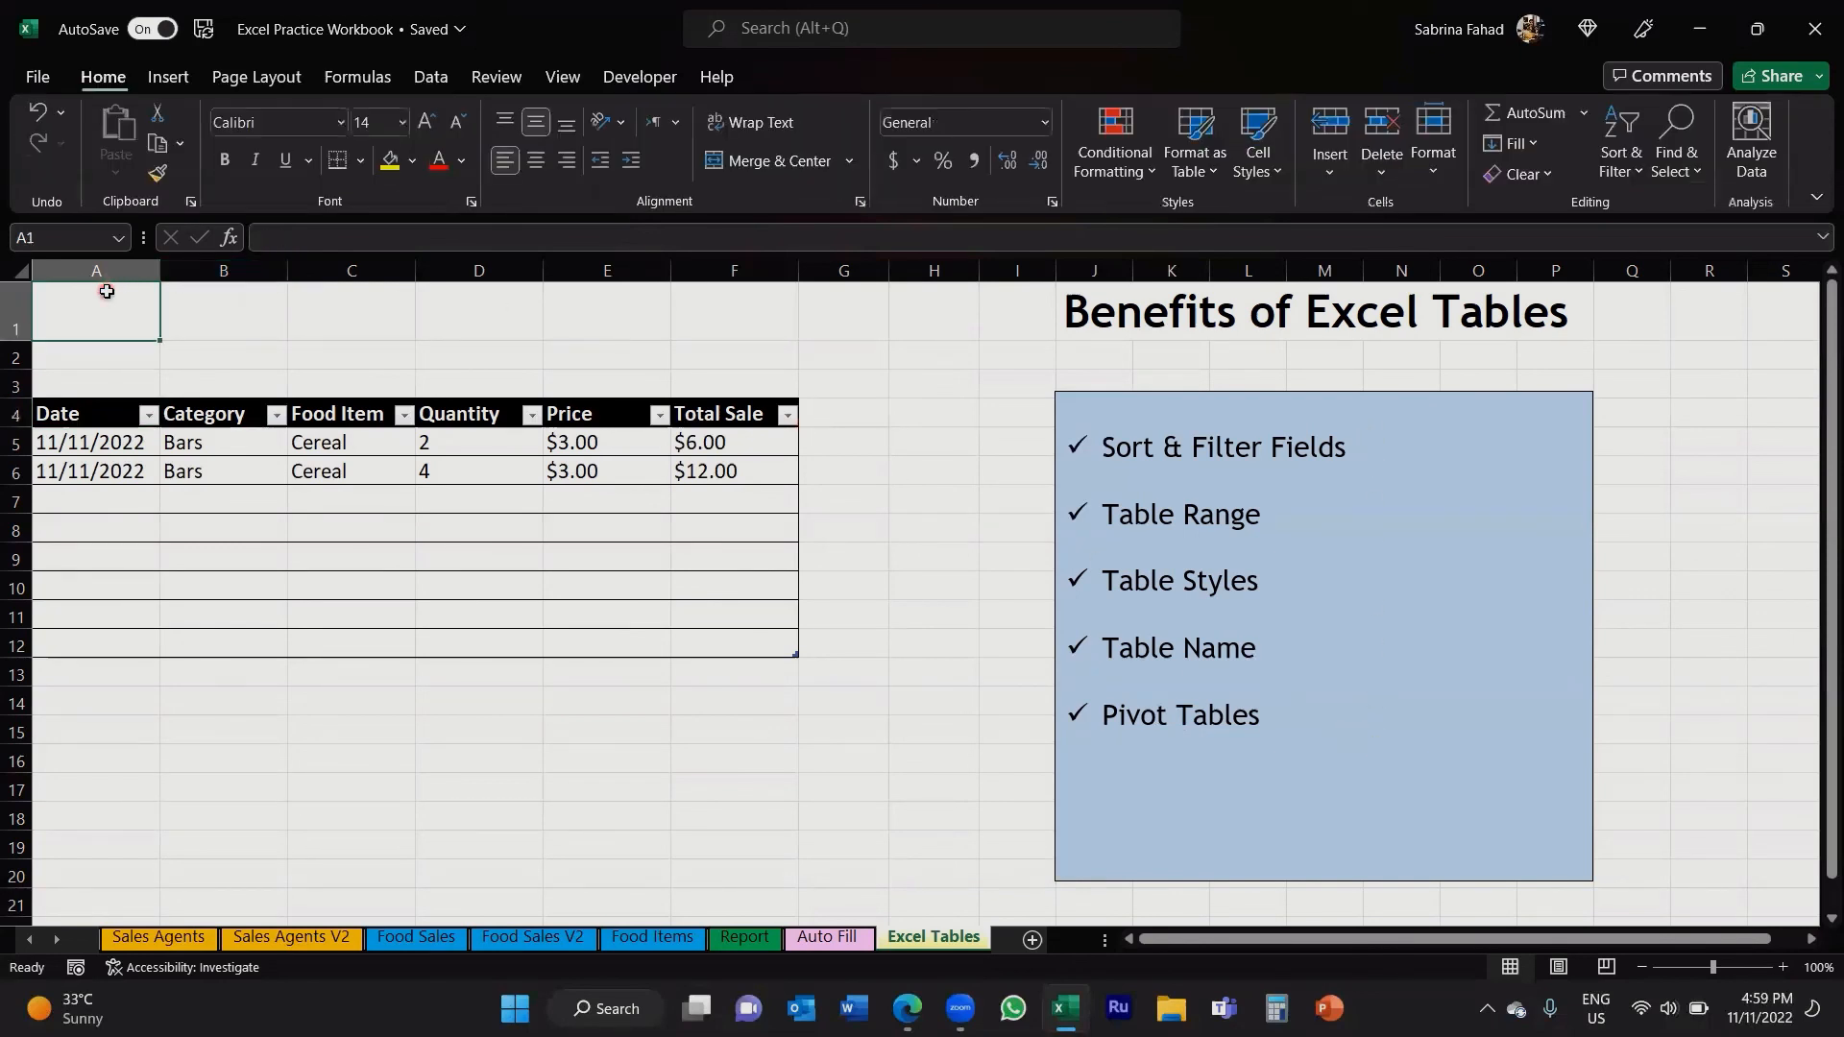
left_click(70, 382)
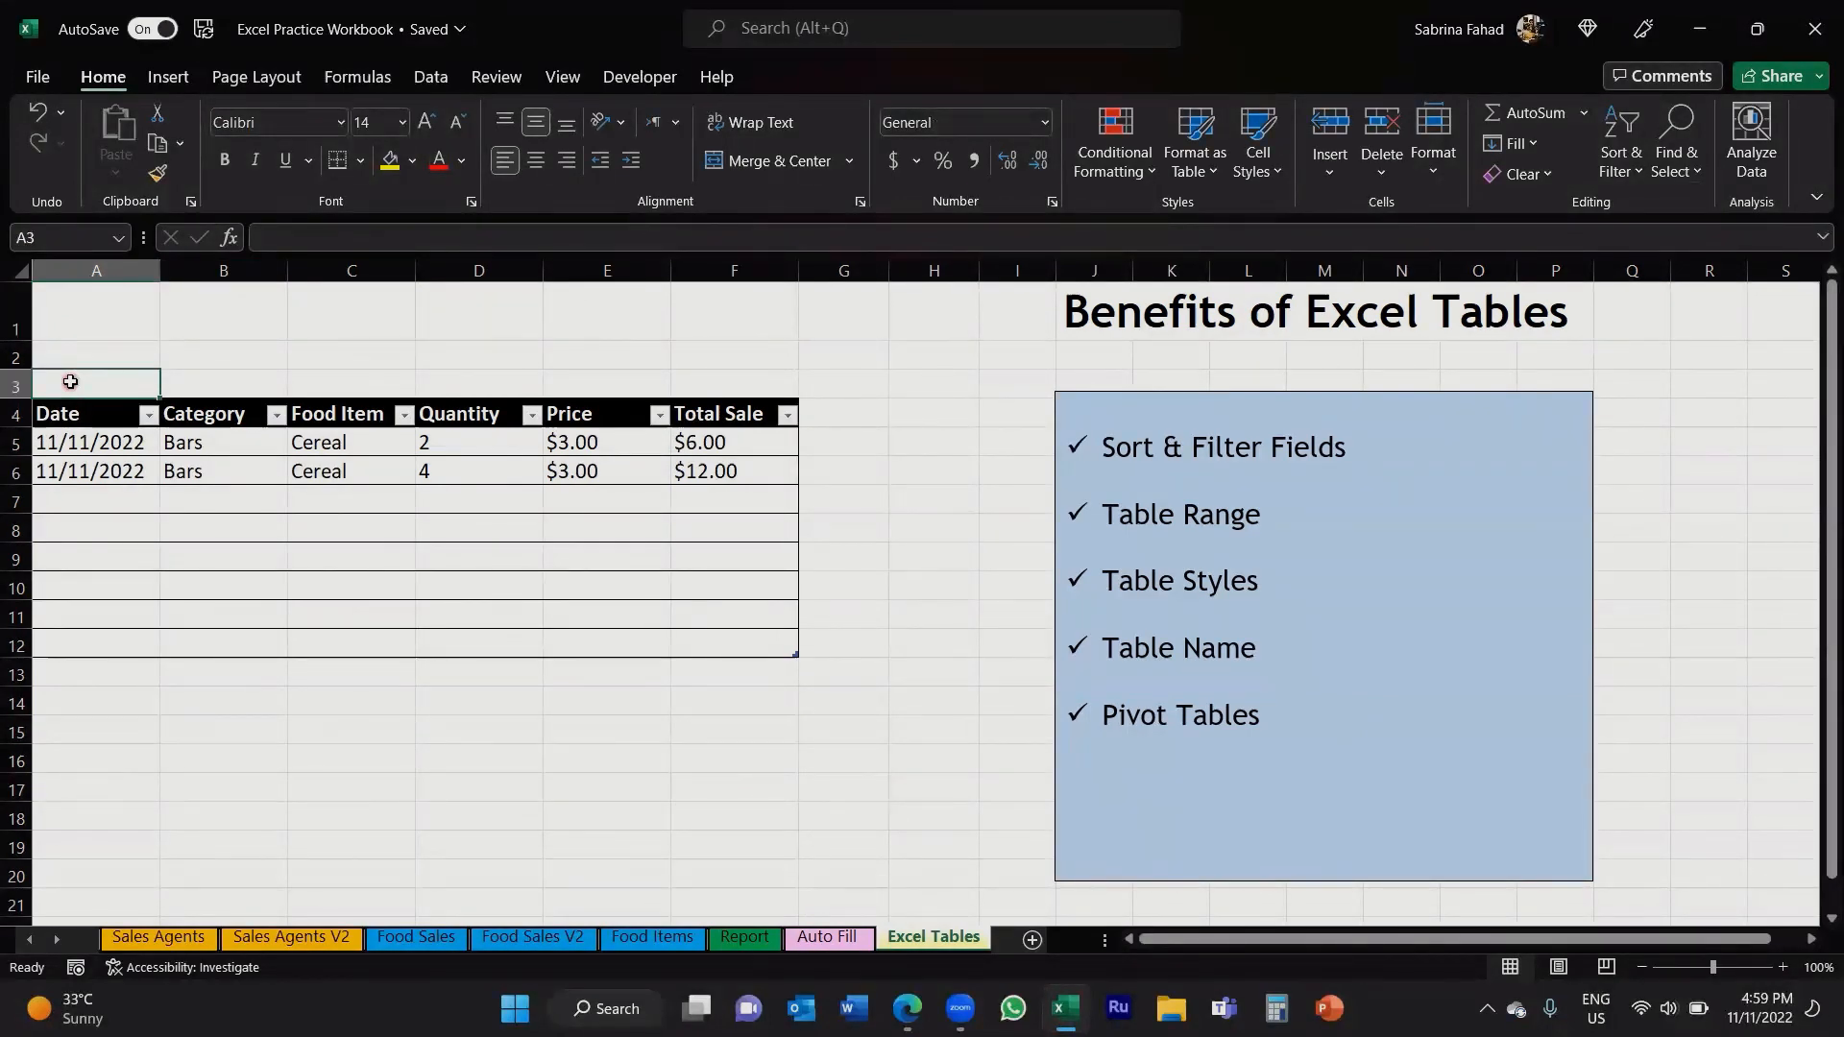